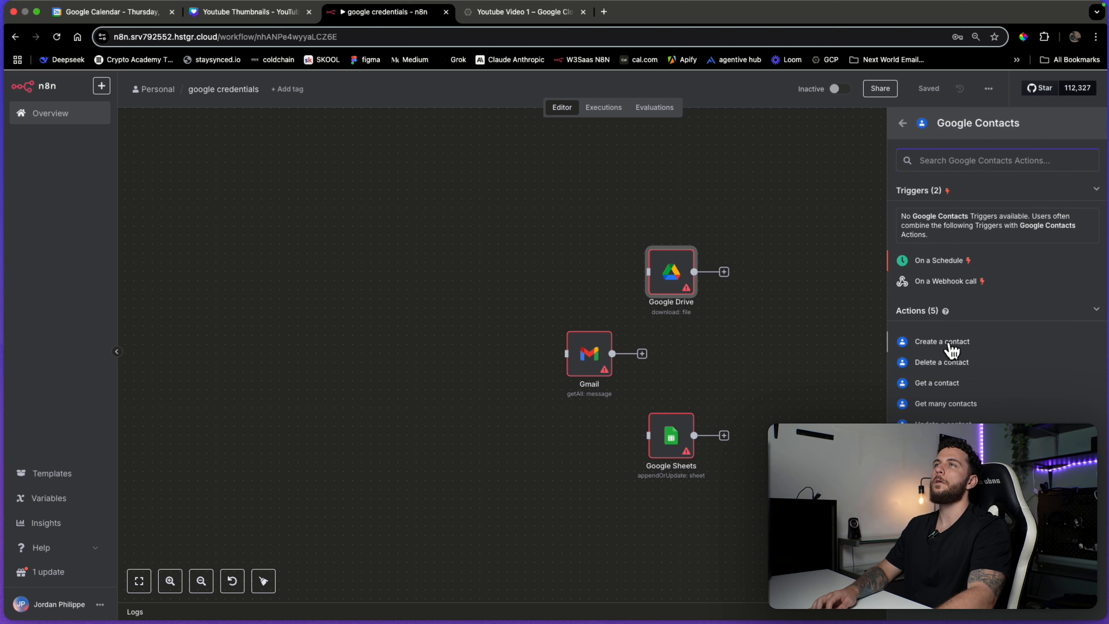
# Add a Google Contacts 'Create a contact' node and delete the auto-added manual trigger.
pyautogui.click(957, 348)
pyautogui.click(878, 100)
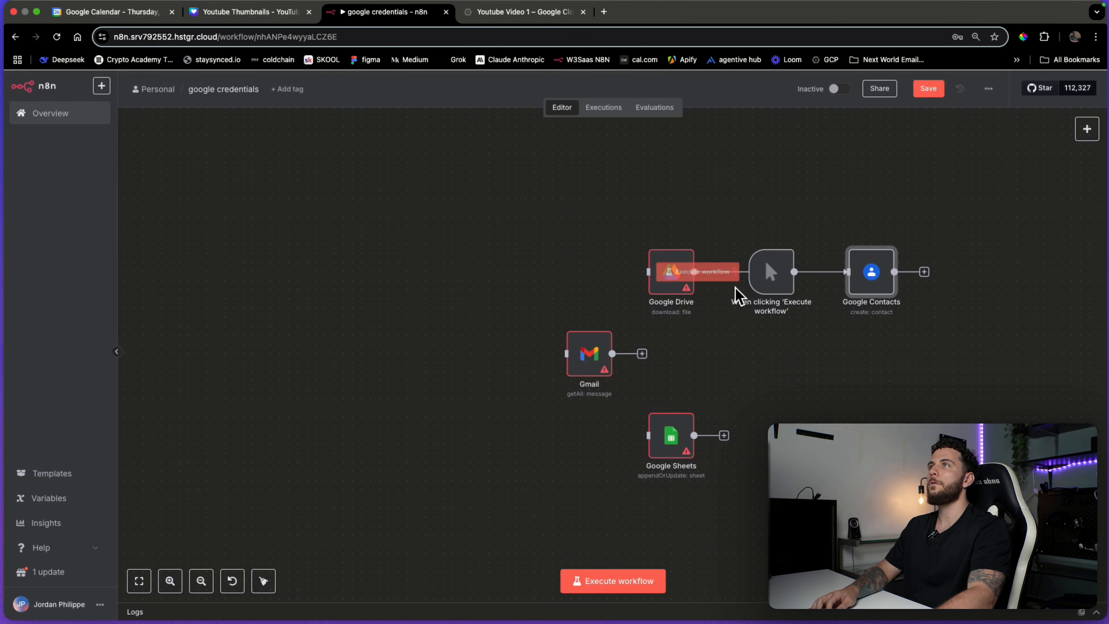
pyautogui.moveTo(788, 285); pyautogui.dragTo(825, 393)
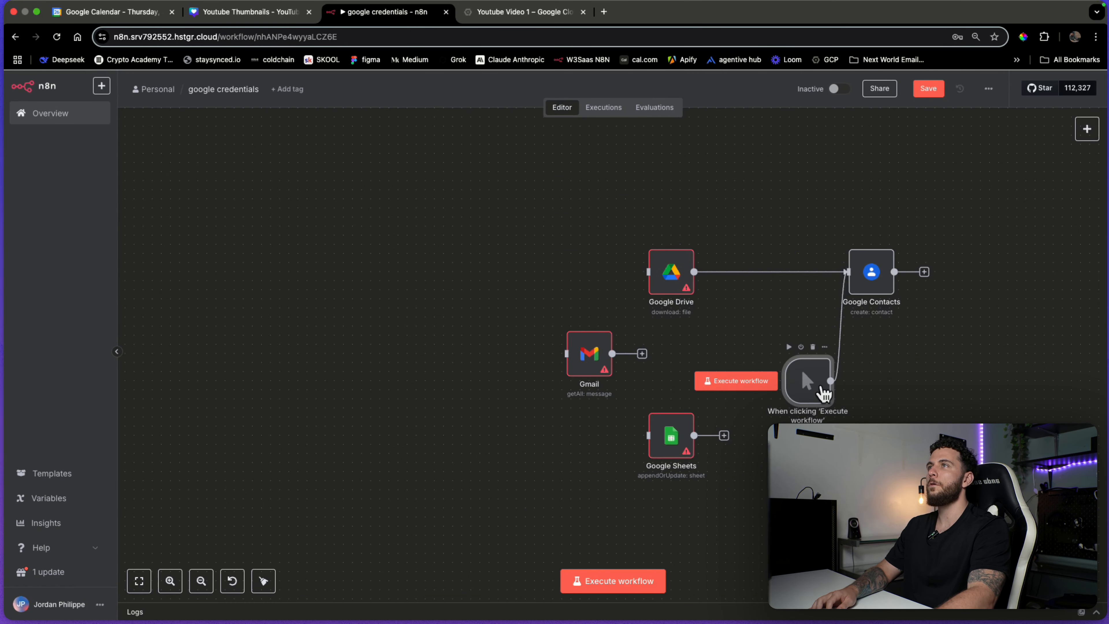
pyautogui.click(812, 347)
# Remove the Drive-to-Contacts link, rearrange the nodes, and open the Google Drive node's settings.
pyautogui.click(781, 272)
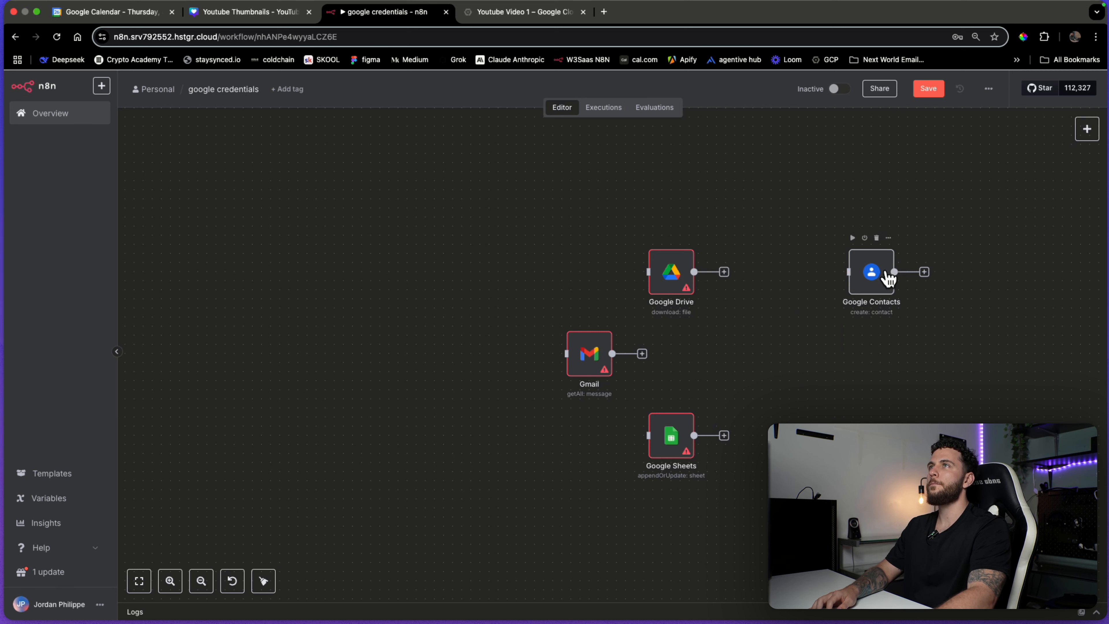
pyautogui.moveTo(886, 275); pyautogui.dragTo(867, 238)
pyautogui.moveTo(681, 284); pyautogui.dragTo(653, 247)
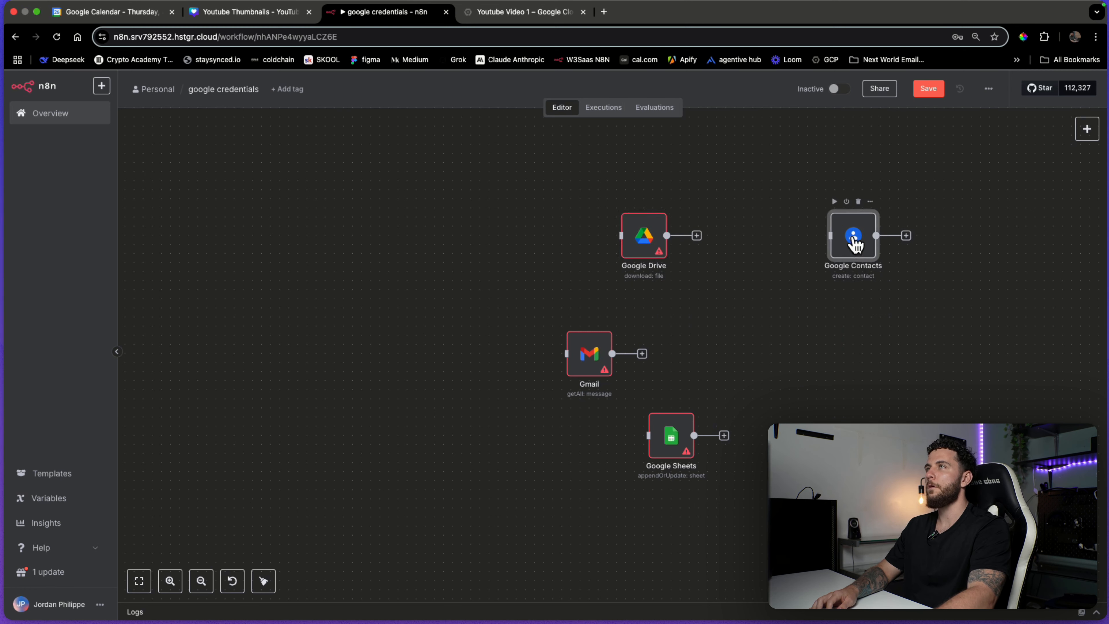
pyautogui.moveTo(864, 240); pyautogui.dragTo(855, 222)
pyautogui.moveTo(657, 247); pyautogui.dragTo(749, 347)
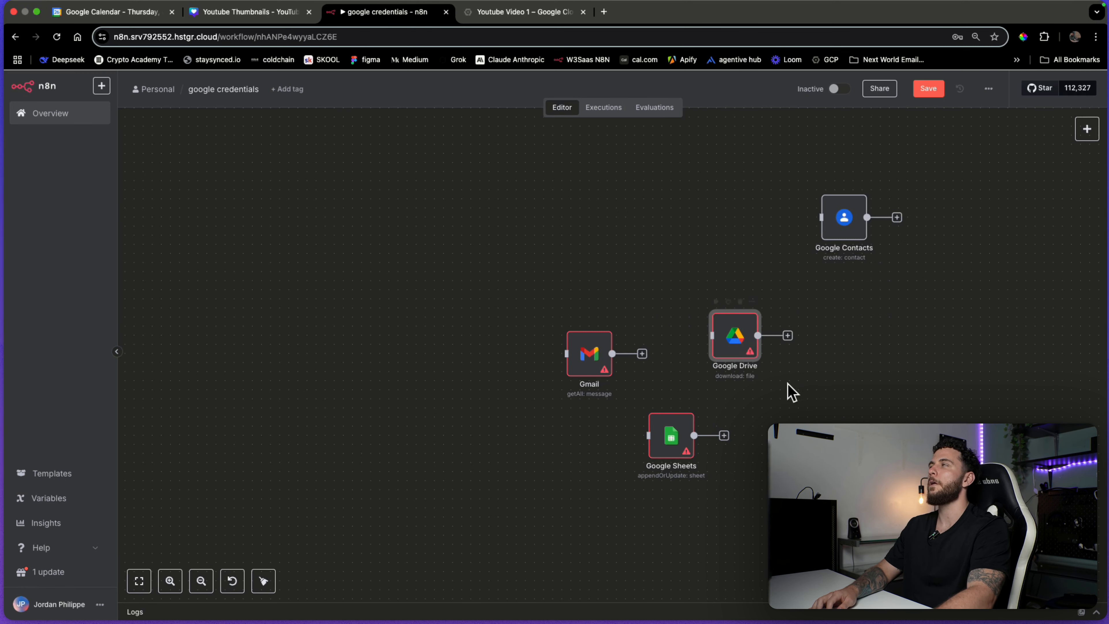
pyautogui.doubleClick(737, 342)
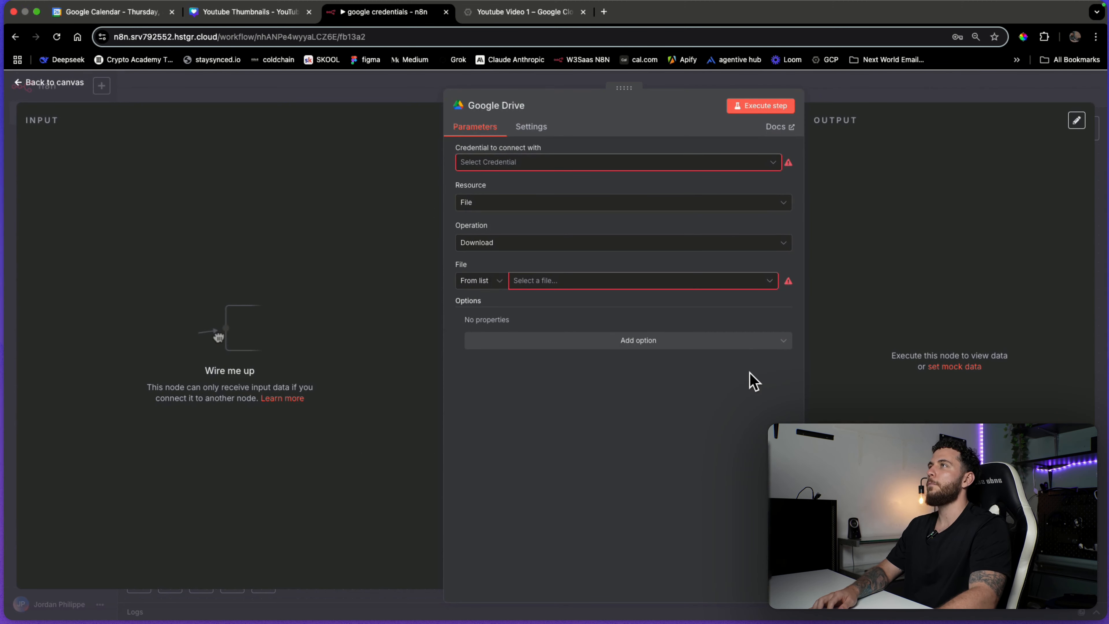
# Create a new Google Drive credential and check its autofilled Client Secret field.
pyautogui.click(604, 172)
pyautogui.click(530, 192)
pyautogui.scroll(-5, 586, 305)
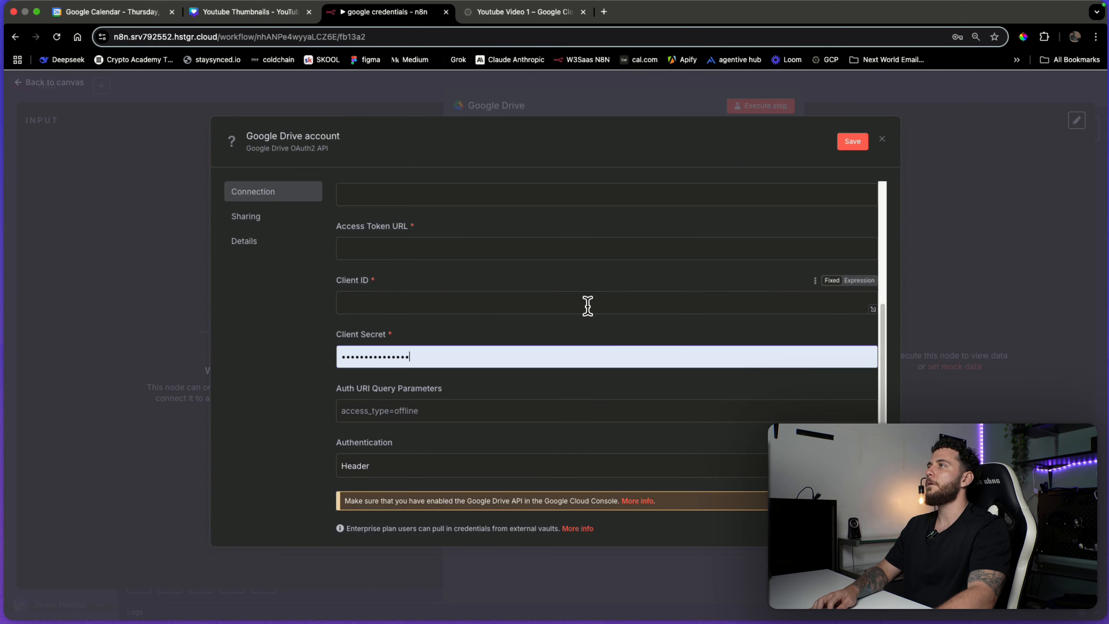
pyautogui.scroll(5, 648, 464)
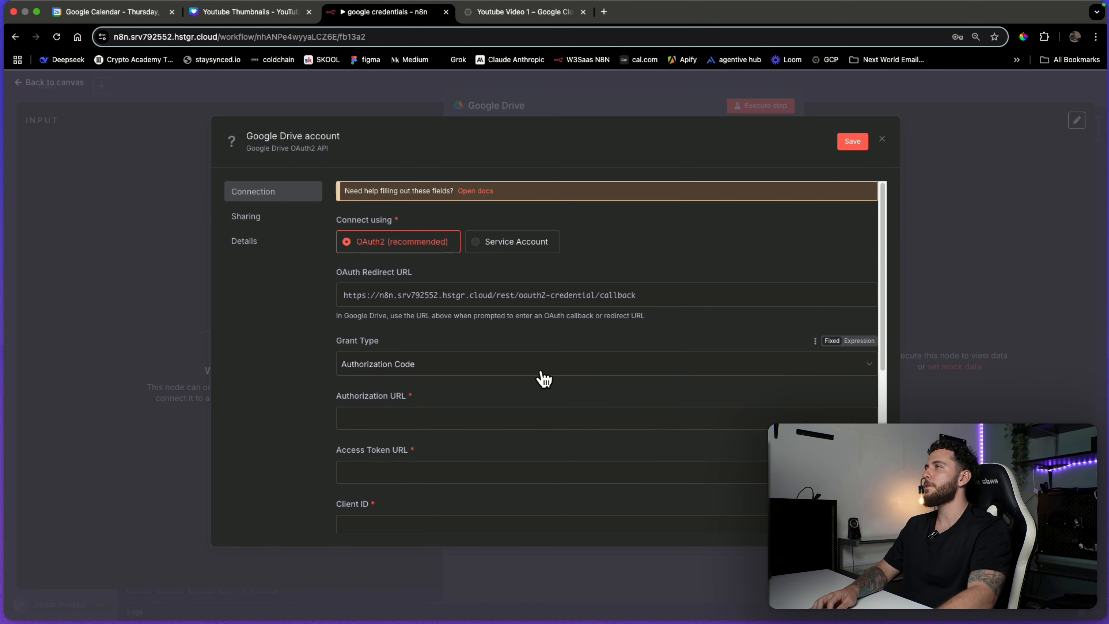
pyautogui.scroll(-5, 418, 413)
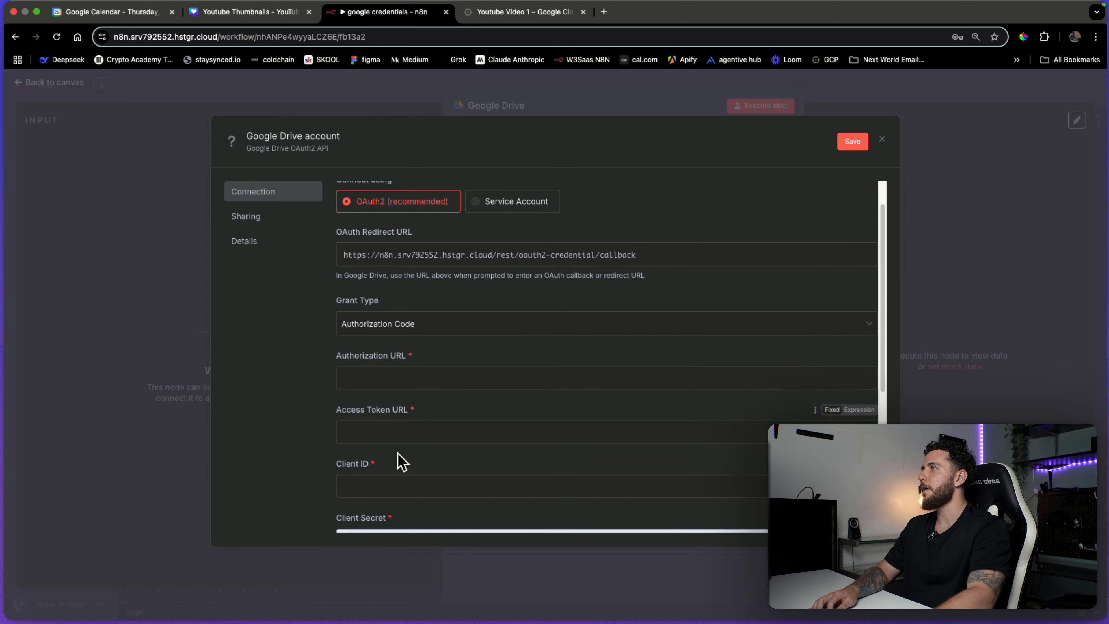
pyautogui.click(460, 436)
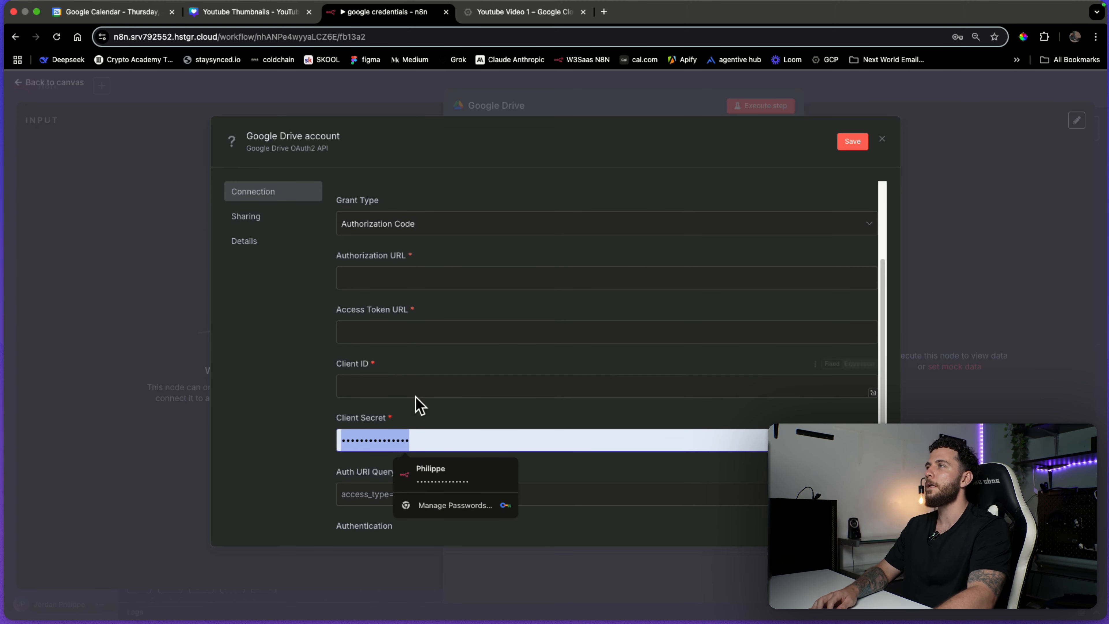
pyautogui.click(416, 406)
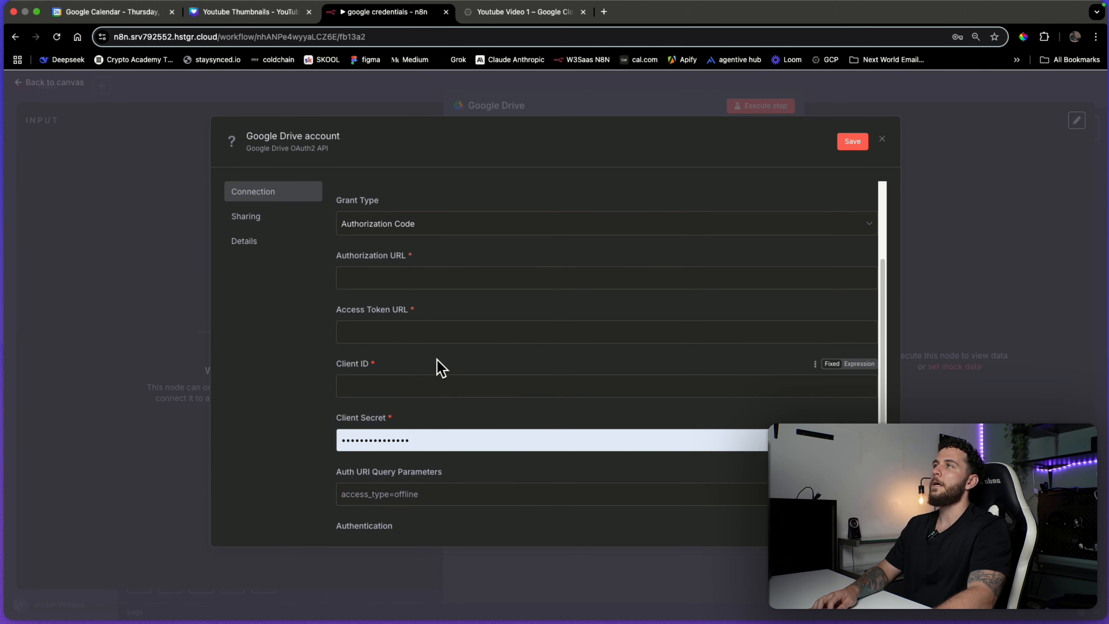
# Inspect the empty Authorization URL and Access Token URL fields, leaving them blank.
pyautogui.scroll(3, 441, 371)
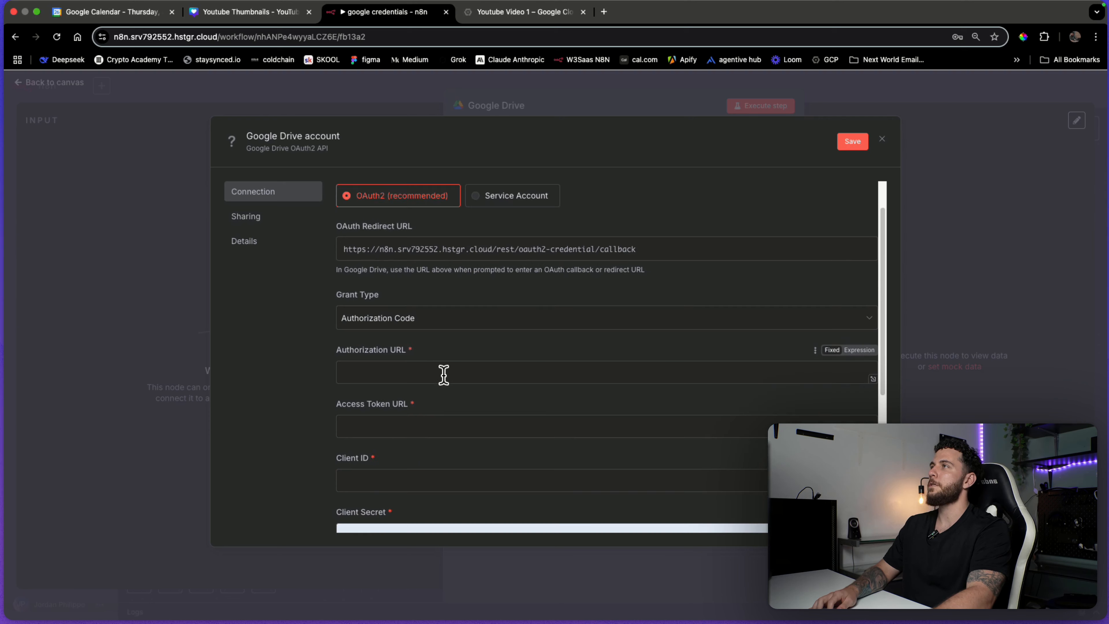
pyautogui.moveTo(414, 355); pyautogui.dragTo(339, 362)
pyautogui.click(418, 372)
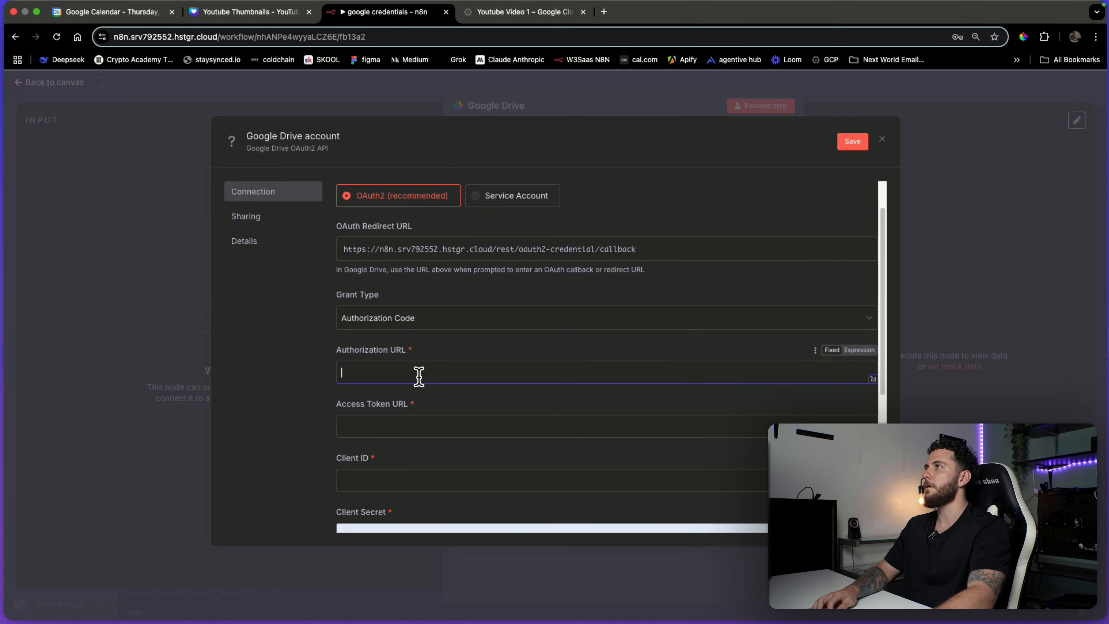
pyautogui.click(422, 404)
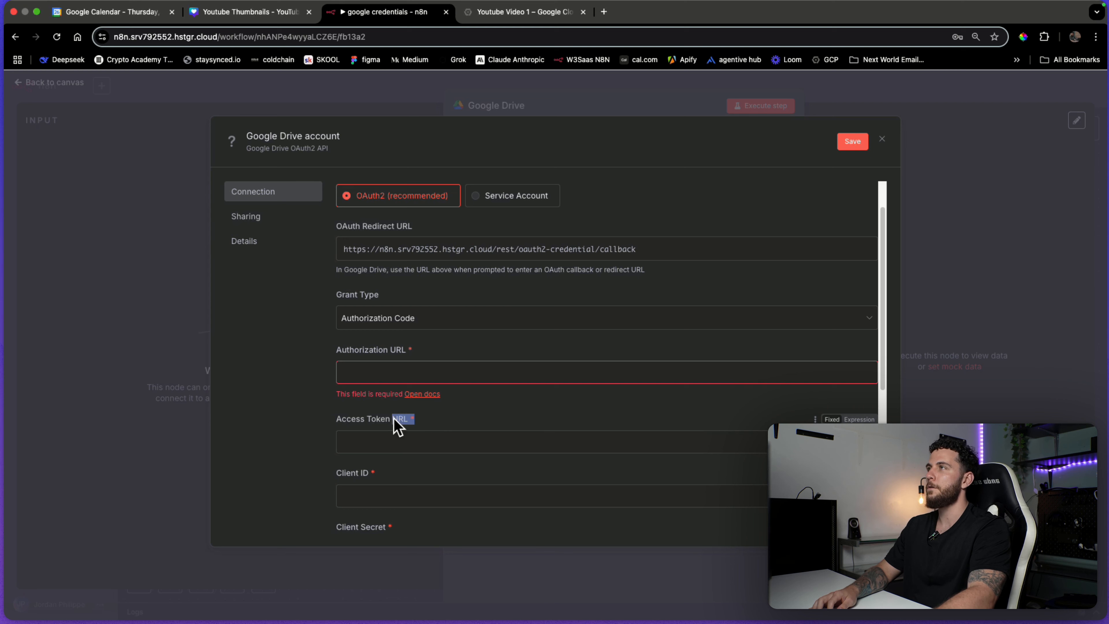
pyautogui.moveTo(394, 420); pyautogui.dragTo(346, 421)
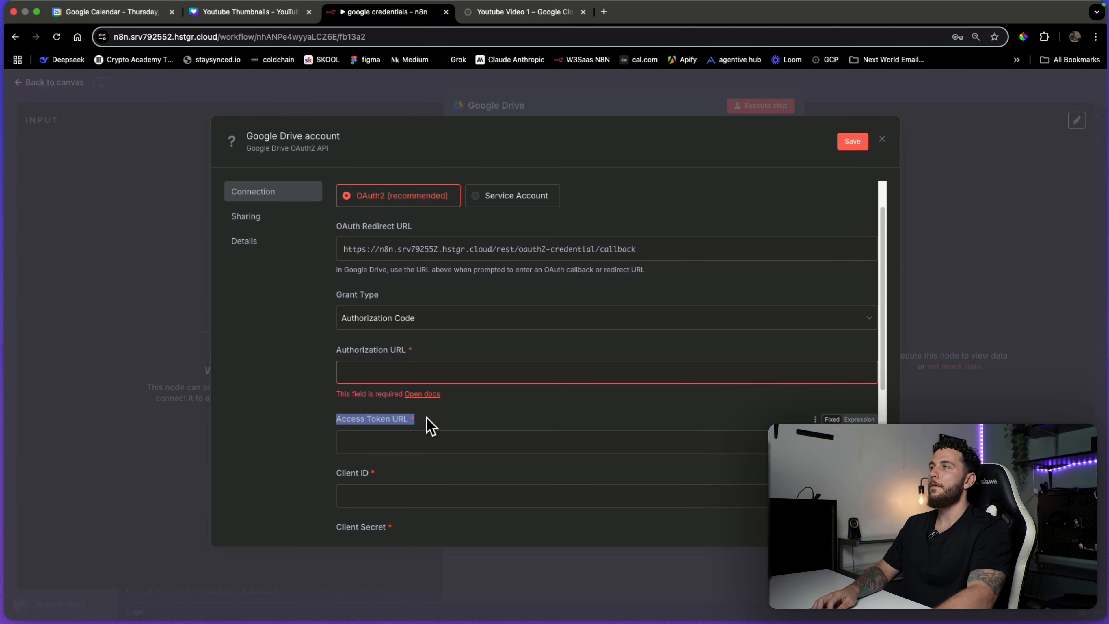
pyautogui.click(430, 427)
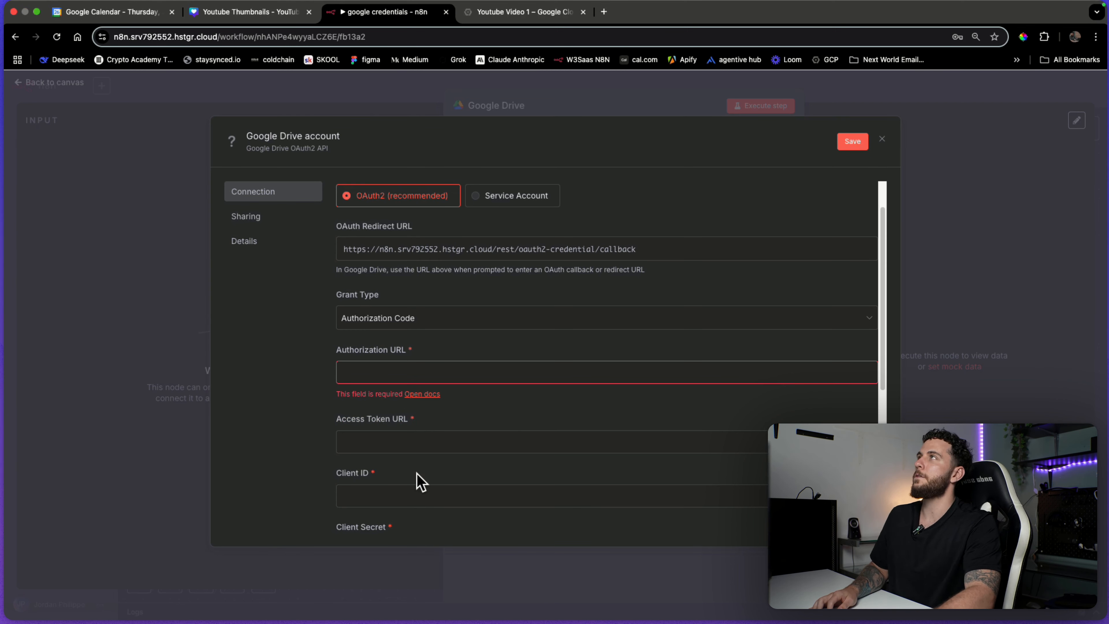
pyautogui.click(408, 443)
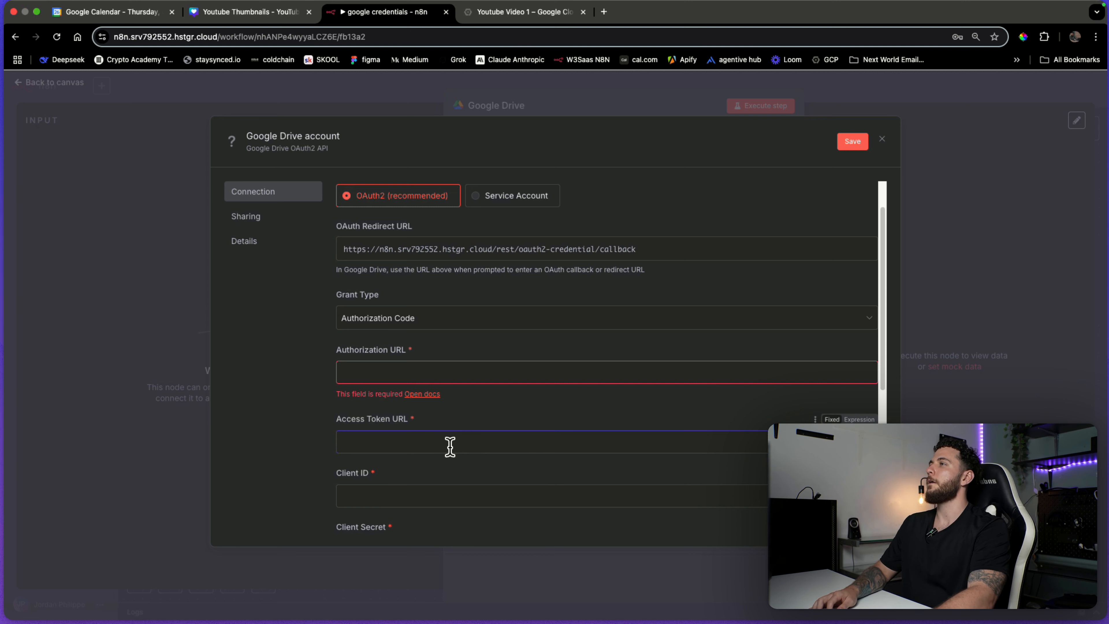
pyautogui.scroll(-3, 439, 435)
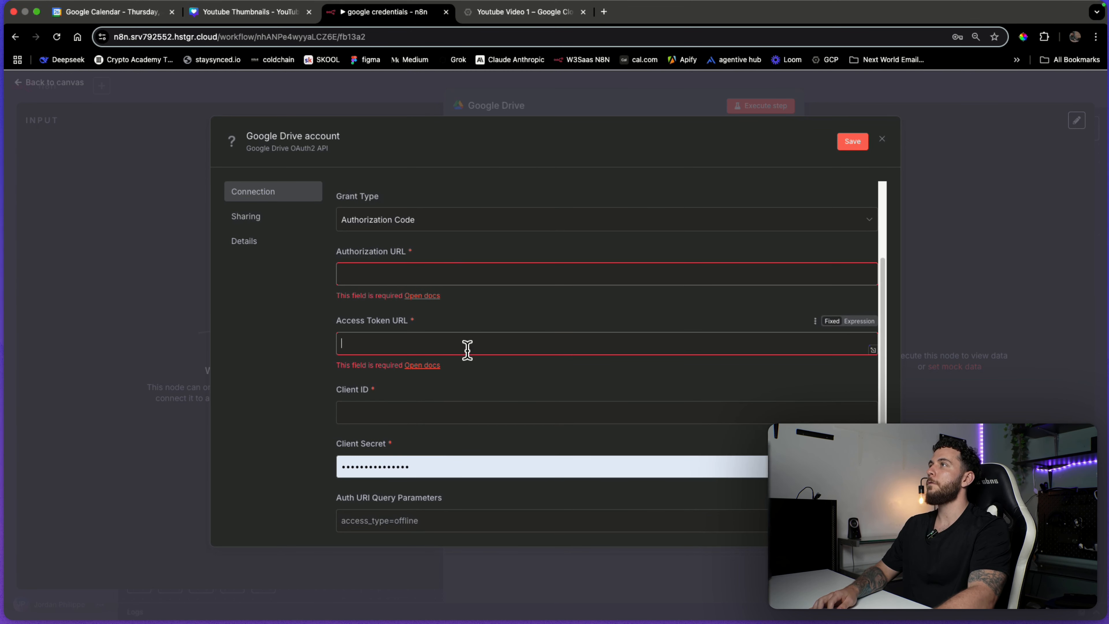
# Review the Client ID, Client Secret and URL fields, then move to the Google Cloud console.
pyautogui.click(439, 275)
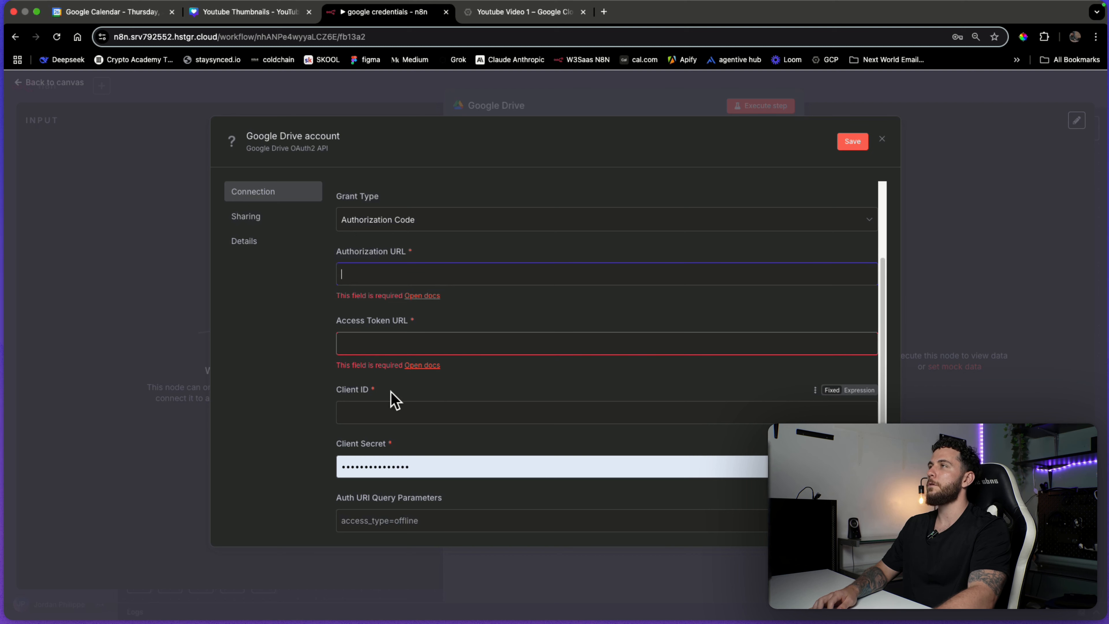
pyautogui.moveTo(396, 400); pyautogui.dragTo(347, 396)
pyautogui.moveTo(456, 445); pyautogui.dragTo(380, 452)
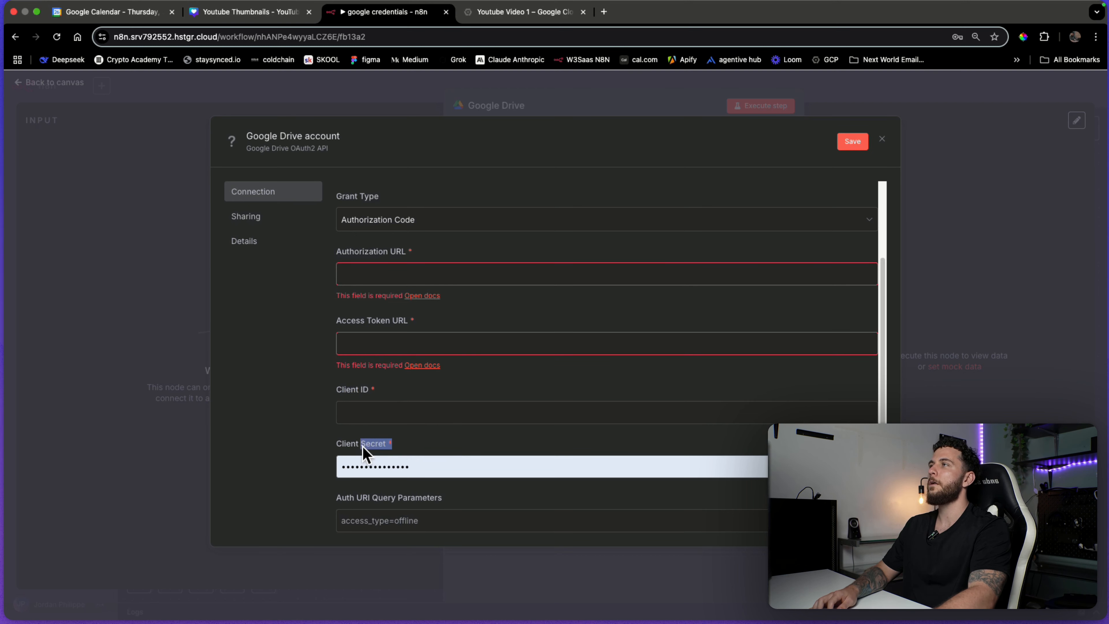
pyautogui.scroll(3, 476, 397)
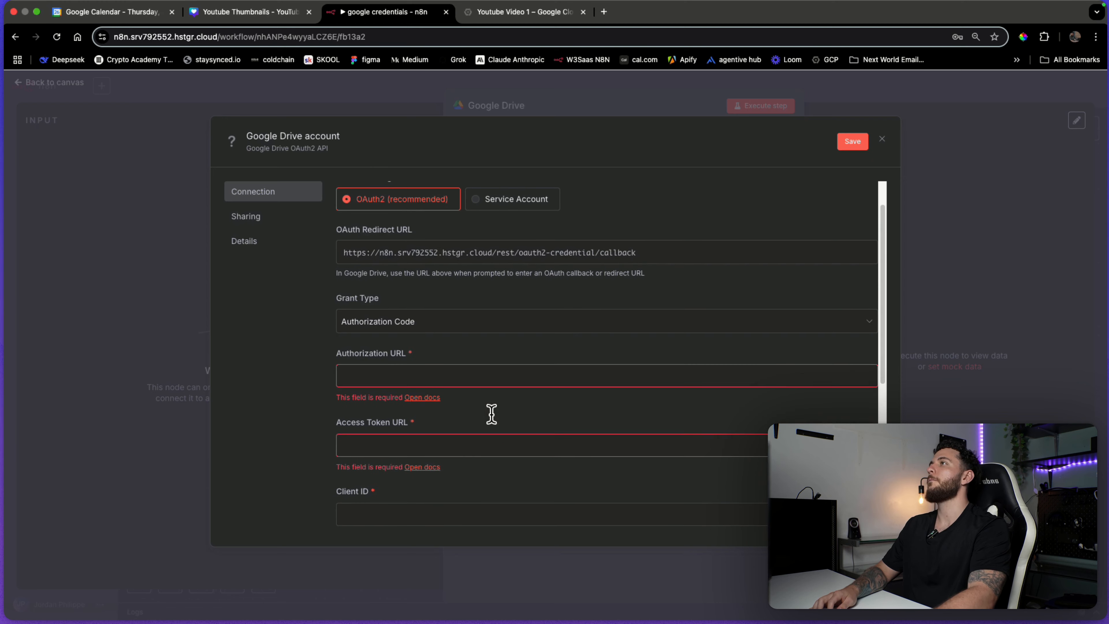
pyautogui.moveTo(413, 356); pyautogui.dragTo(357, 357)
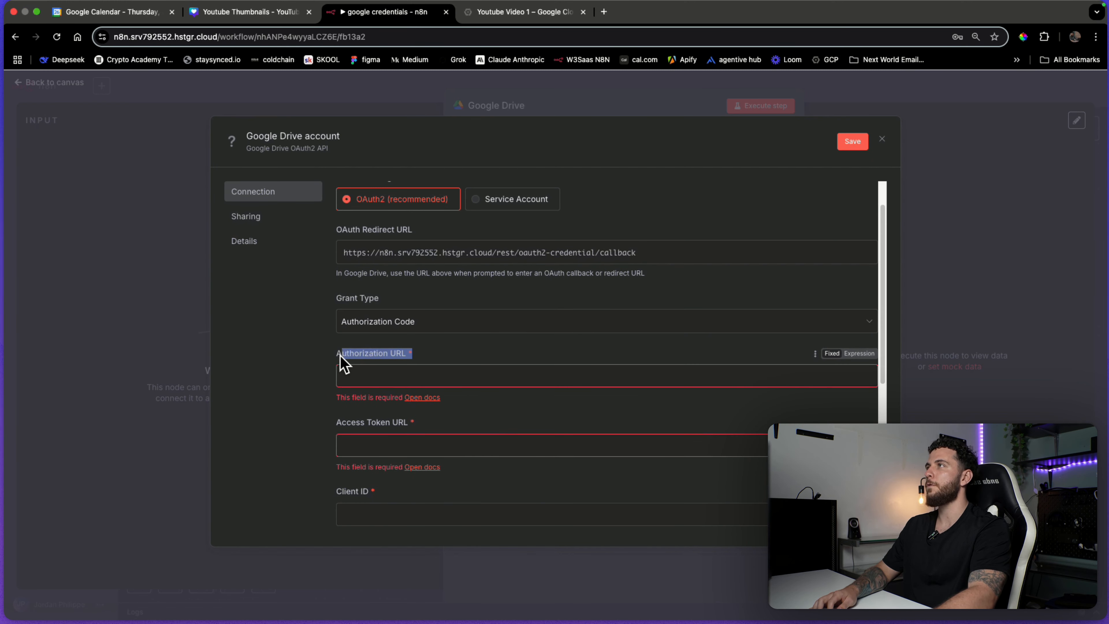
pyautogui.moveTo(432, 435); pyautogui.dragTo(360, 432)
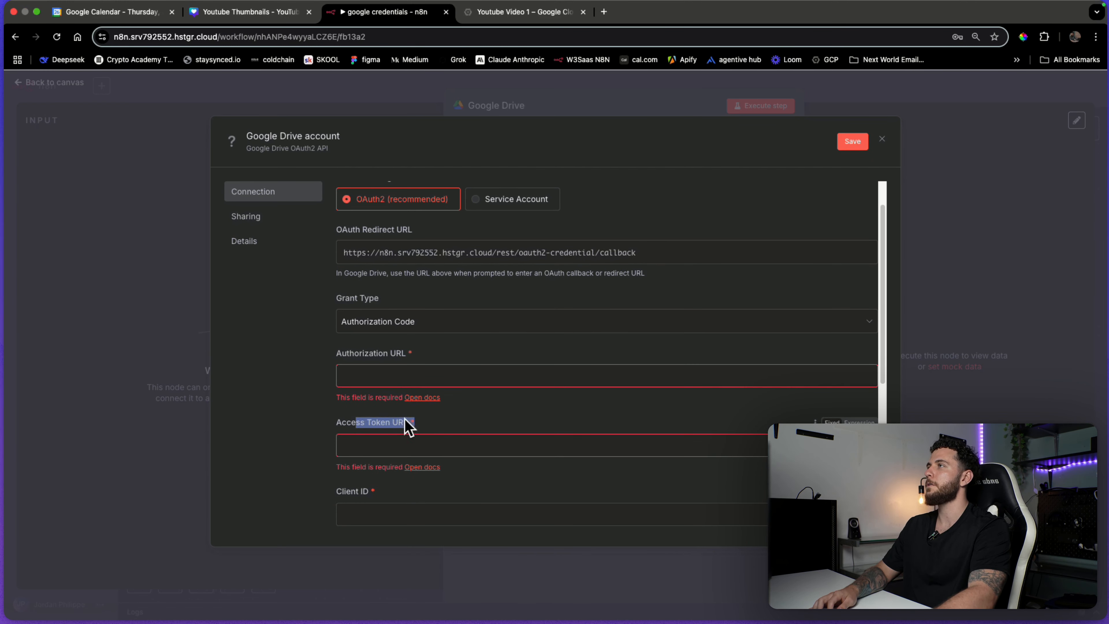
pyautogui.click(450, 438)
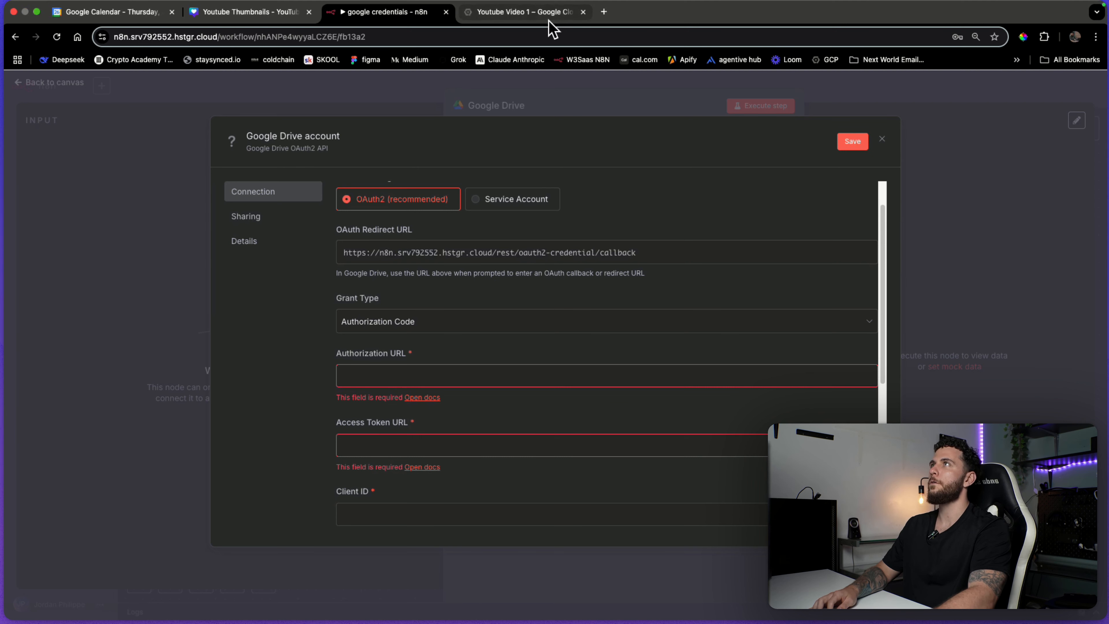
pyautogui.scroll(2, 598, 314)
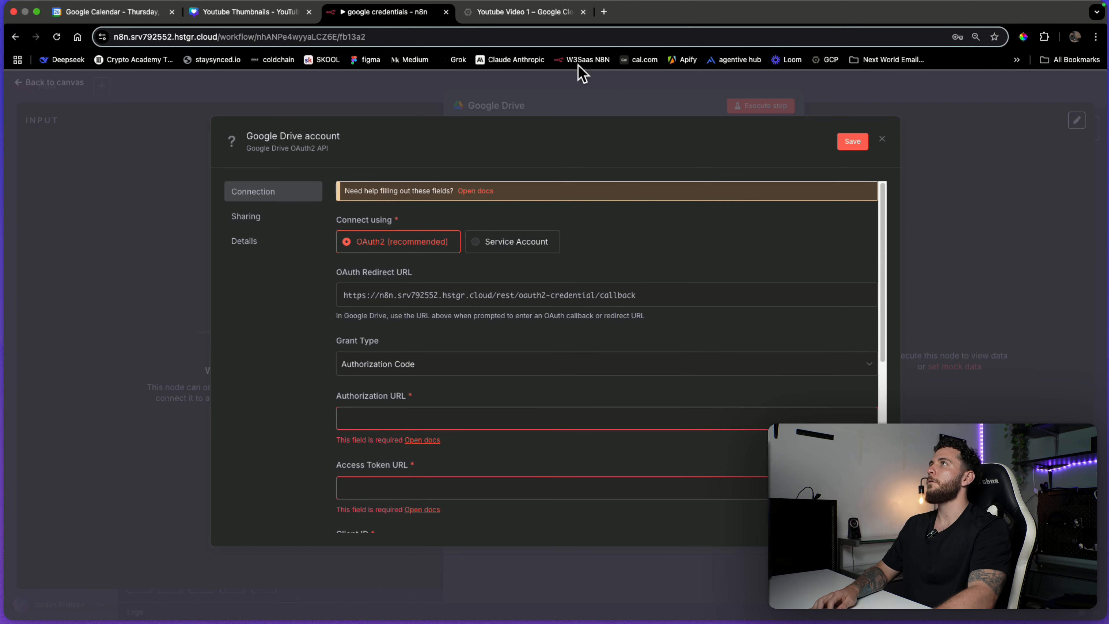
pyautogui.click(540, 20)
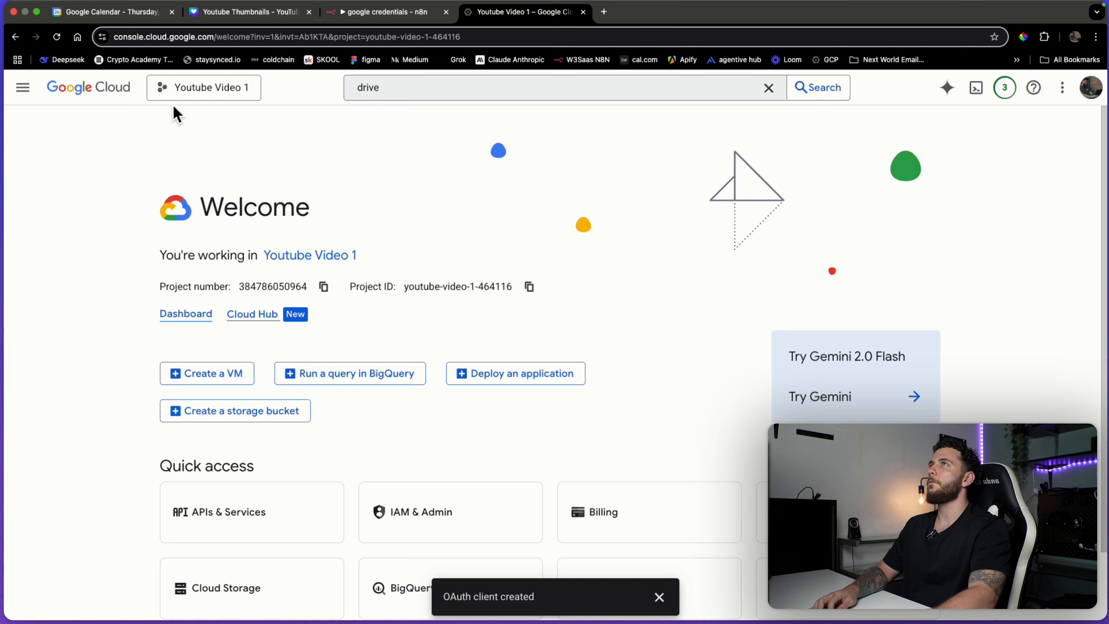
# From the project list, create a new Cloud project named 'Youtube Video 2'.
pyautogui.click(188, 97)
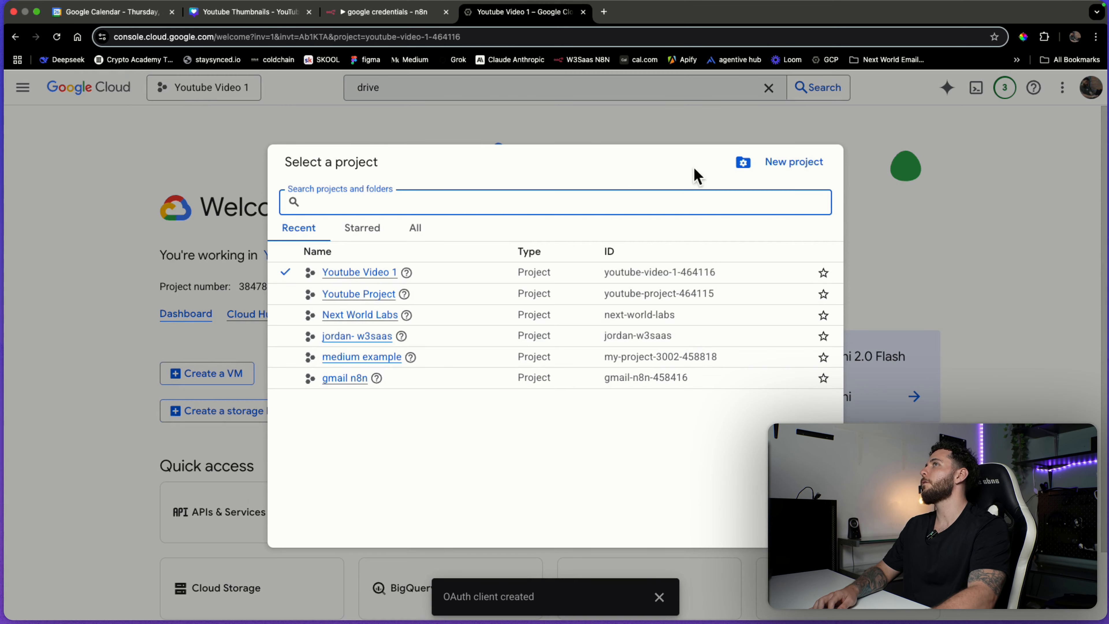
pyautogui.click(794, 162)
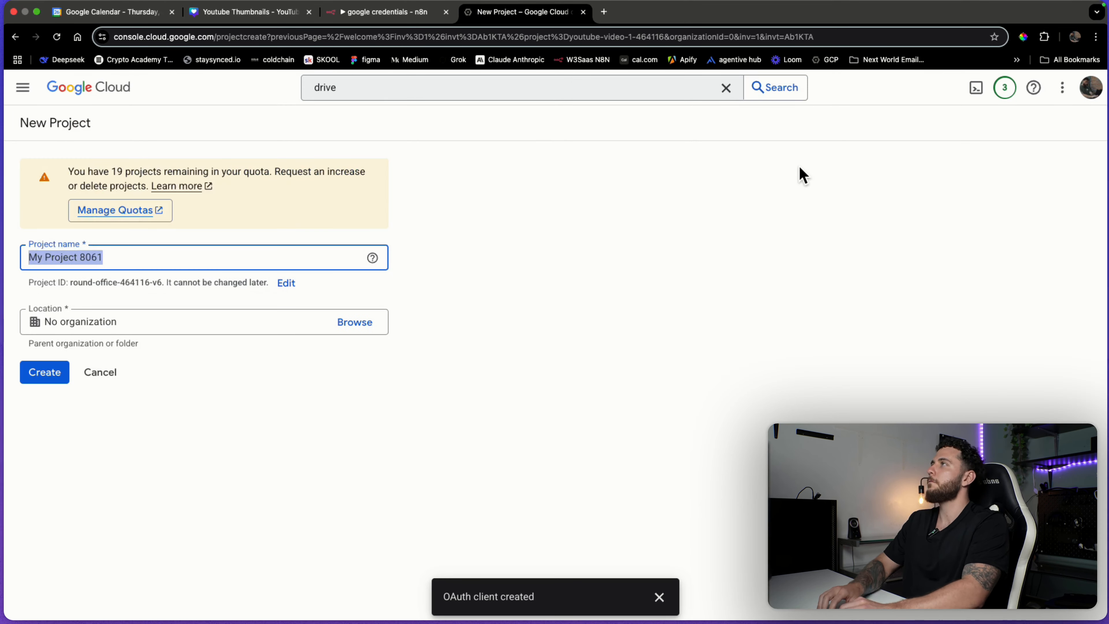
pyautogui.write('Youtub')
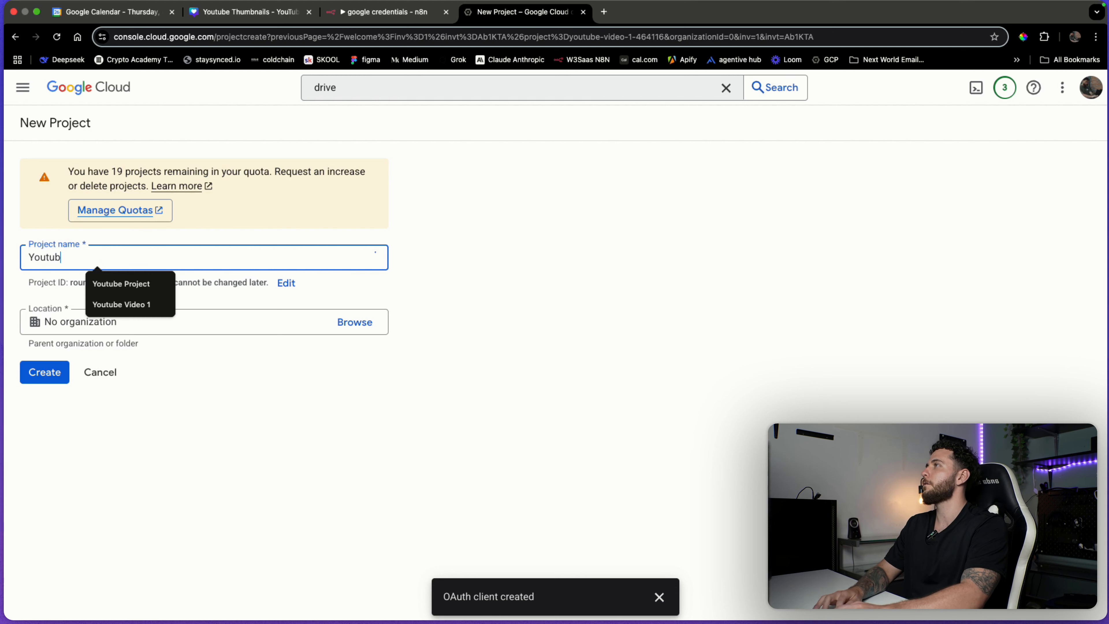
pyautogui.write('e Vid')
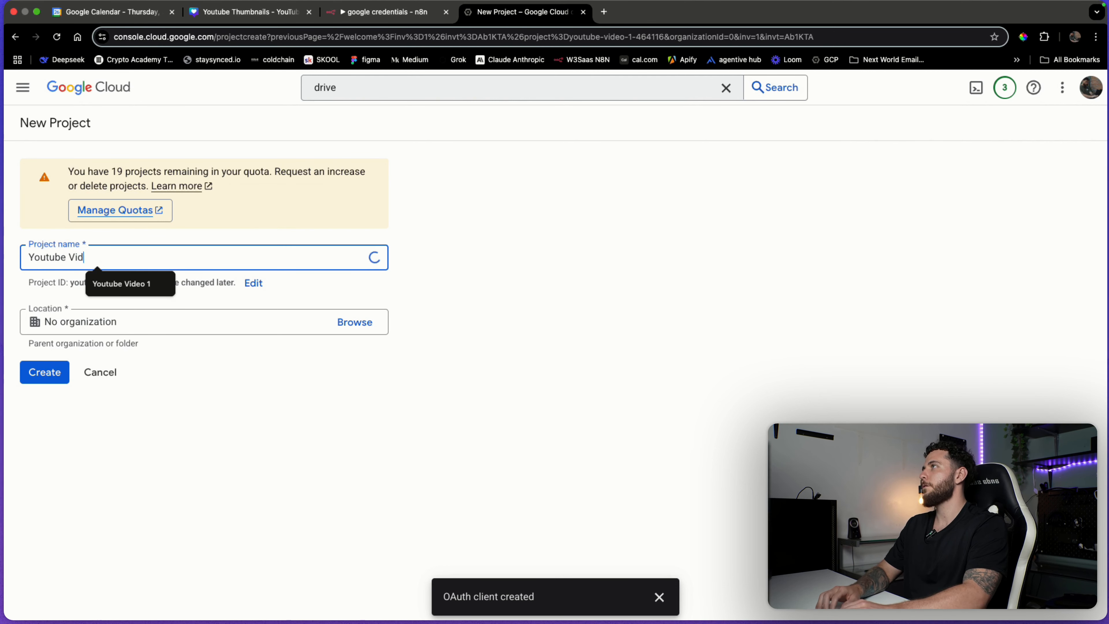
pyautogui.write('eo 2')
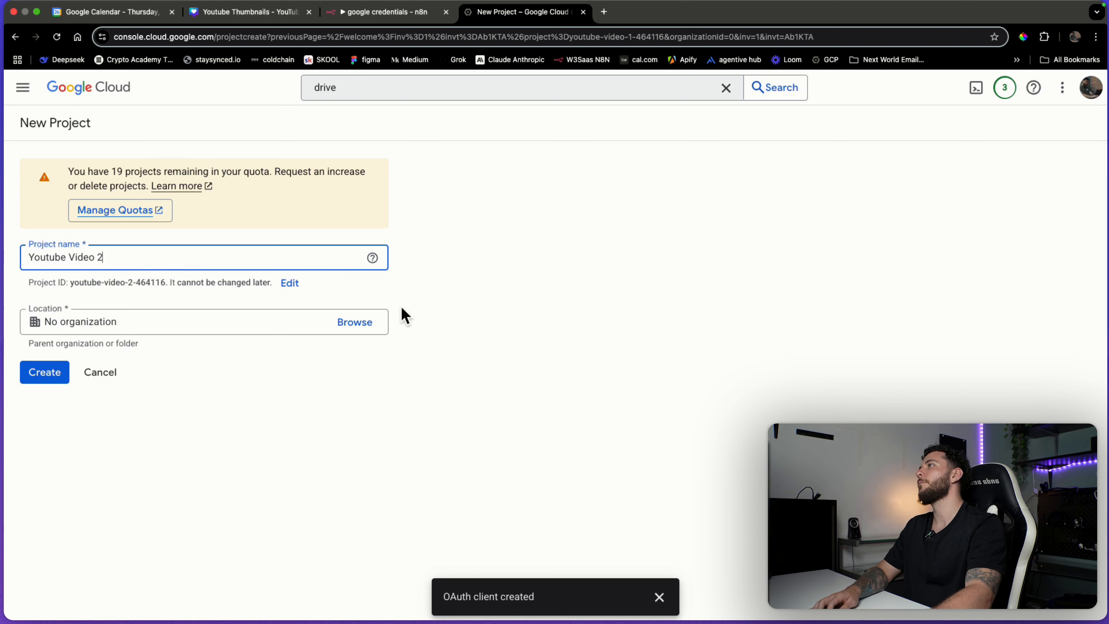
pyautogui.click(45, 373)
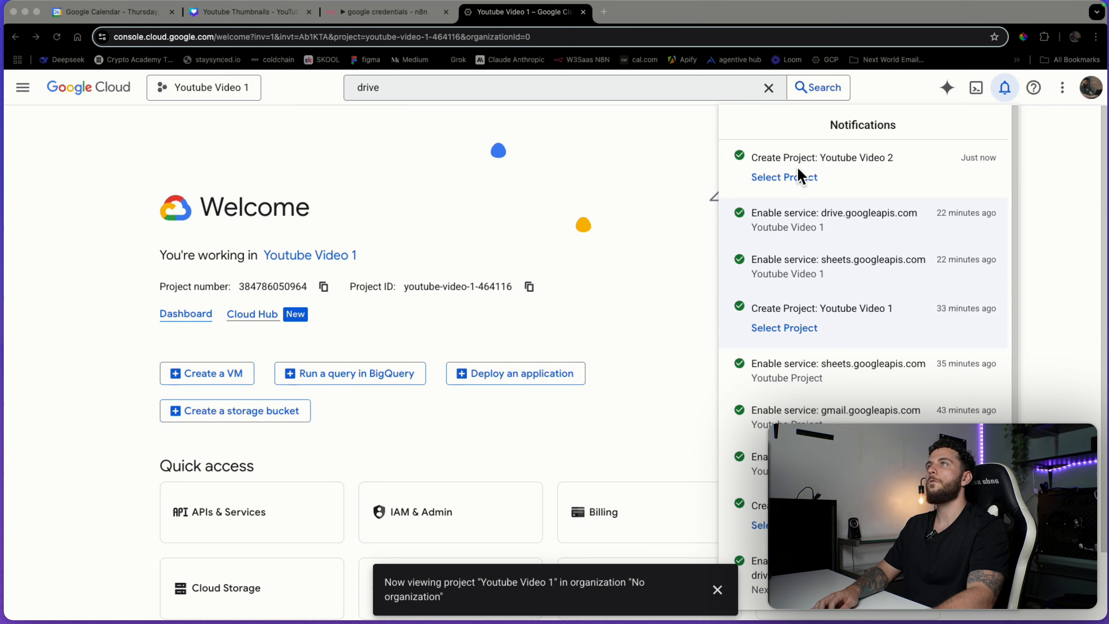
# Switch the Cloud console to the Youtube Video 2 project.
pyautogui.click(793, 181)
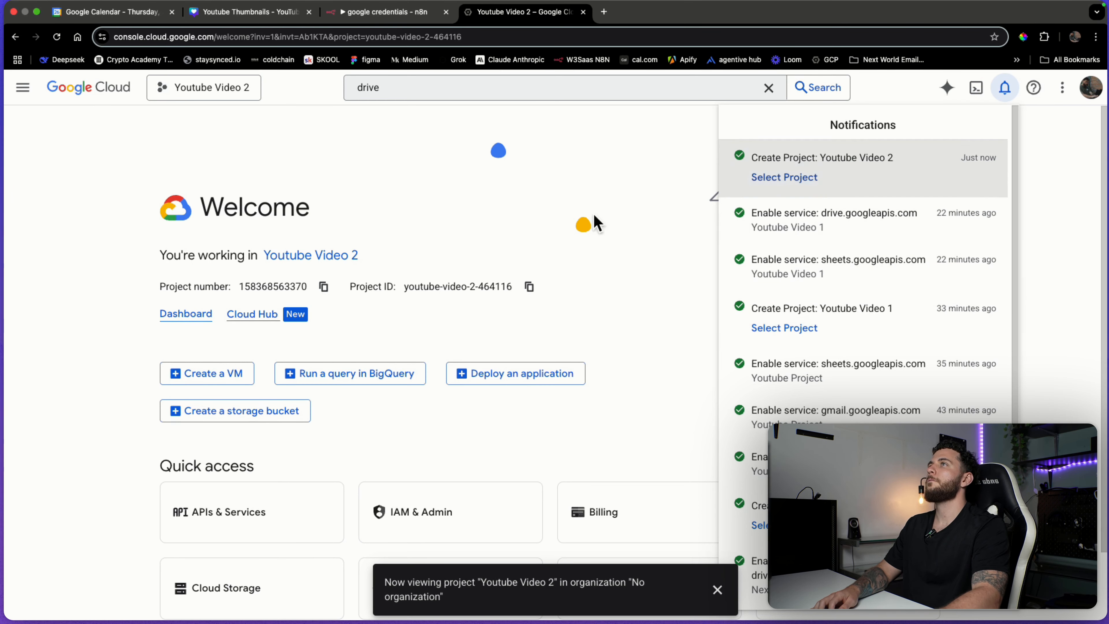
pyautogui.click(204, 89)
pyautogui.click(131, 155)
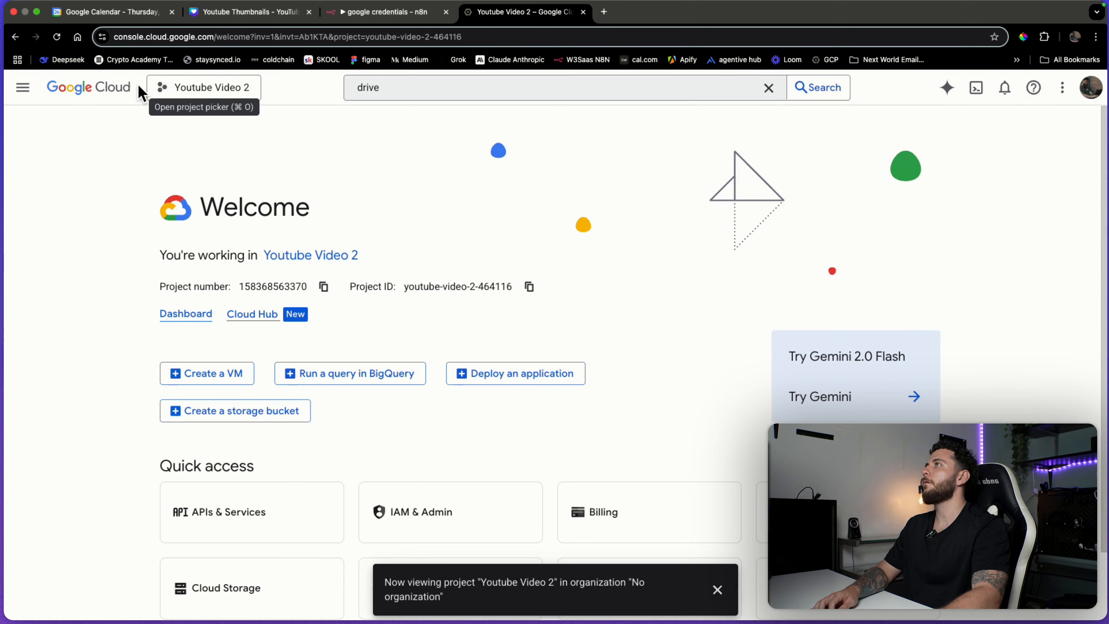
pyautogui.click(196, 94)
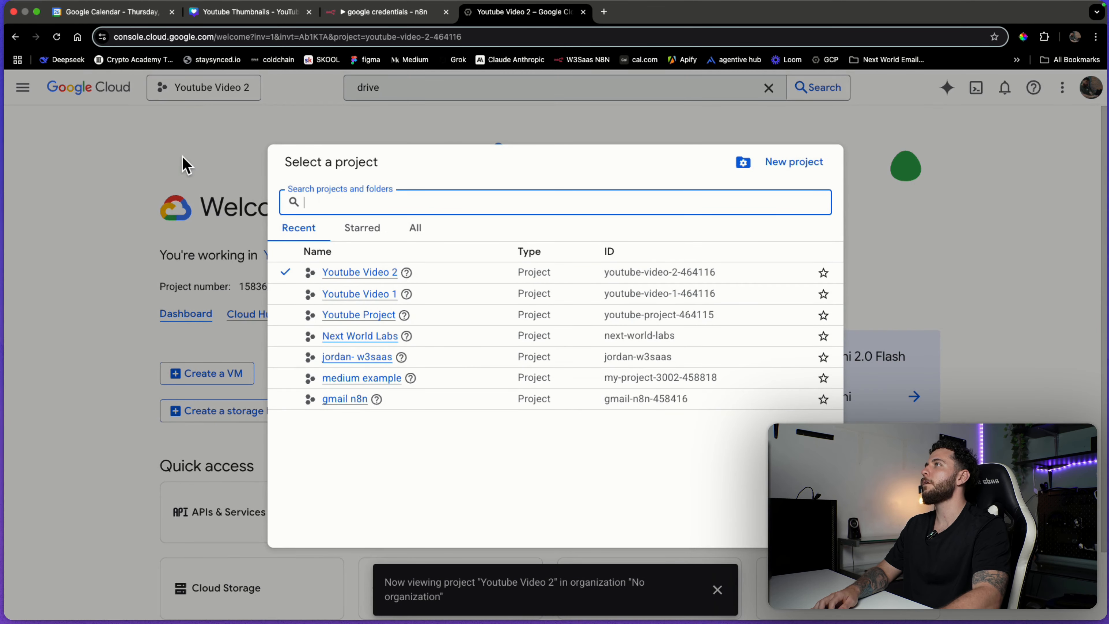
pyautogui.click(173, 145)
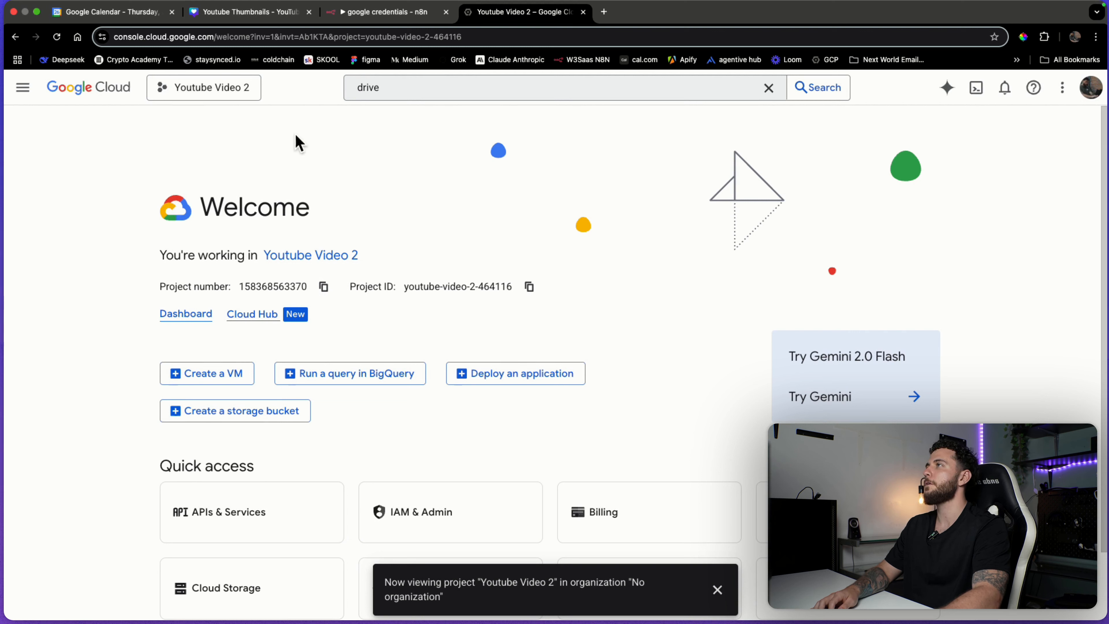
# Open APIs & Services > OAuth consent screen from the navigation menu.
pyautogui.click(23, 88)
pyautogui.moveTo(109, 271)
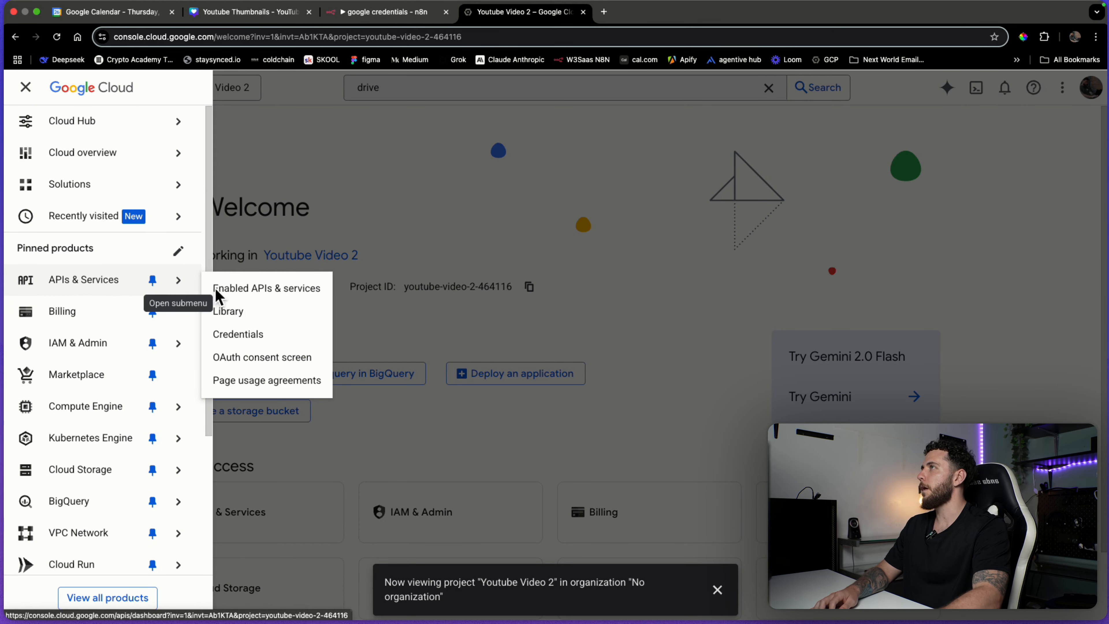
pyautogui.click(258, 363)
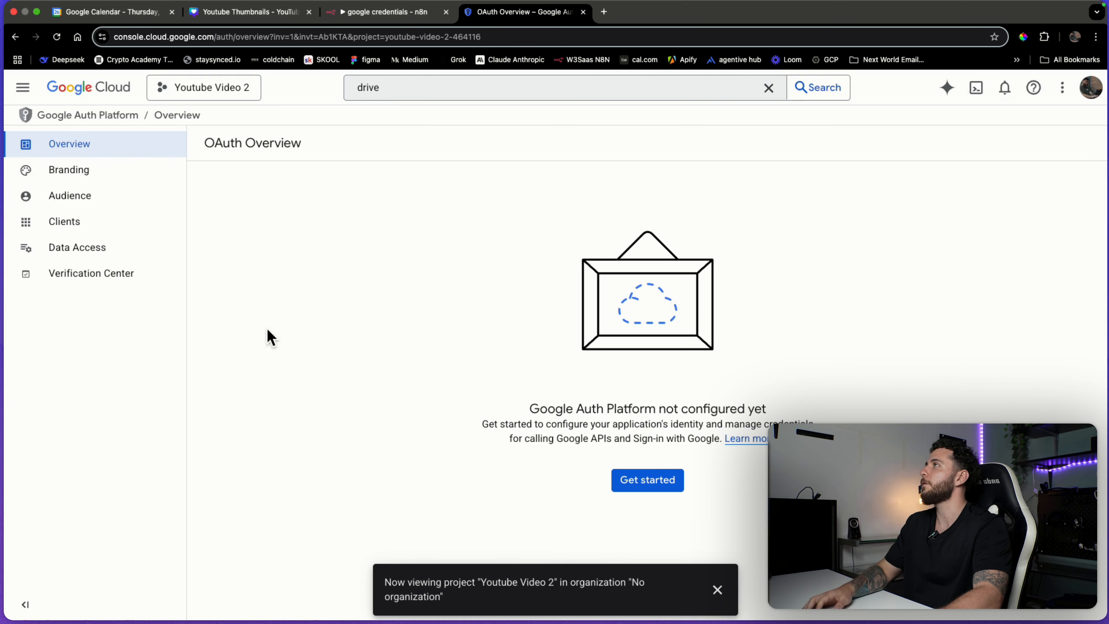
# Browse the Branding, Audience, Clients and Data access pages, then start the Google Auth Platform setup.
pyautogui.click(107, 173)
pyautogui.click(101, 196)
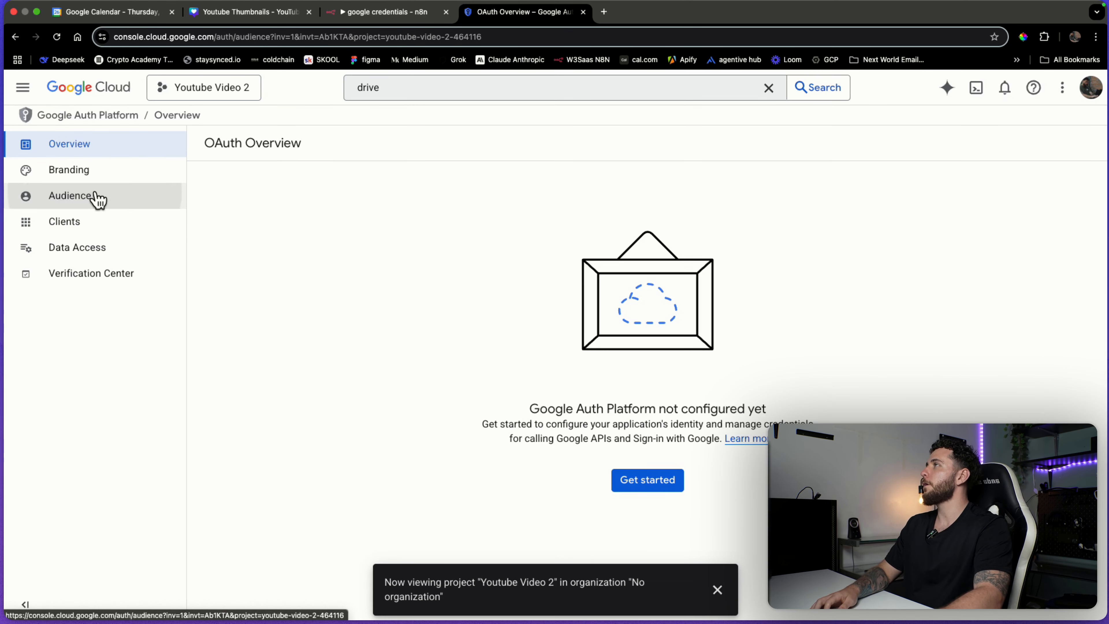
pyautogui.click(86, 224)
pyautogui.click(105, 257)
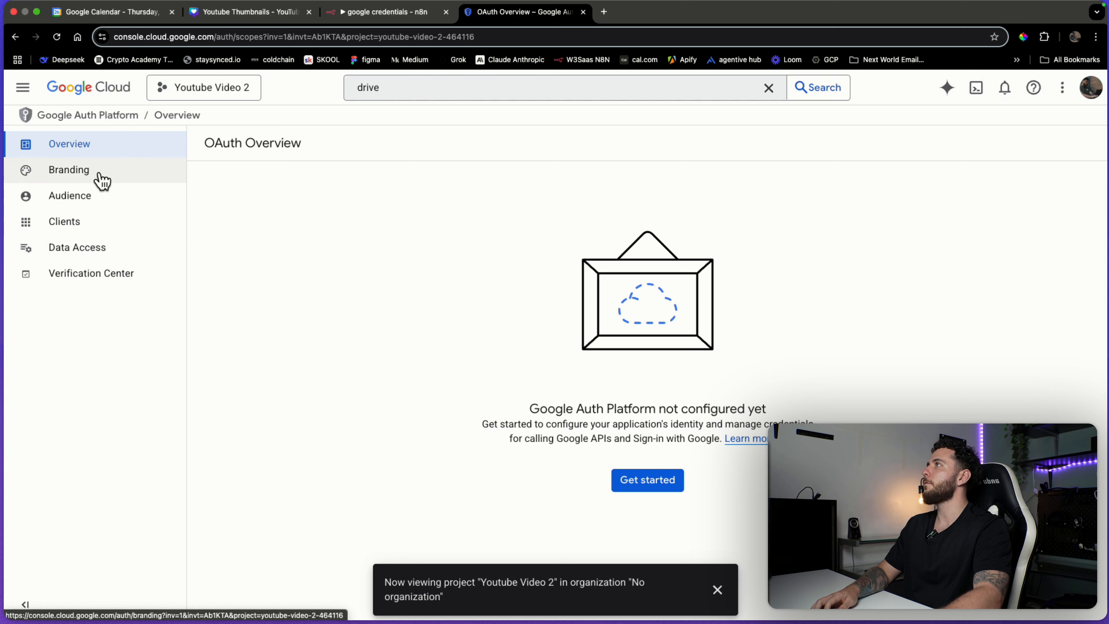
pyautogui.moveTo(541, 411); pyautogui.dragTo(658, 420)
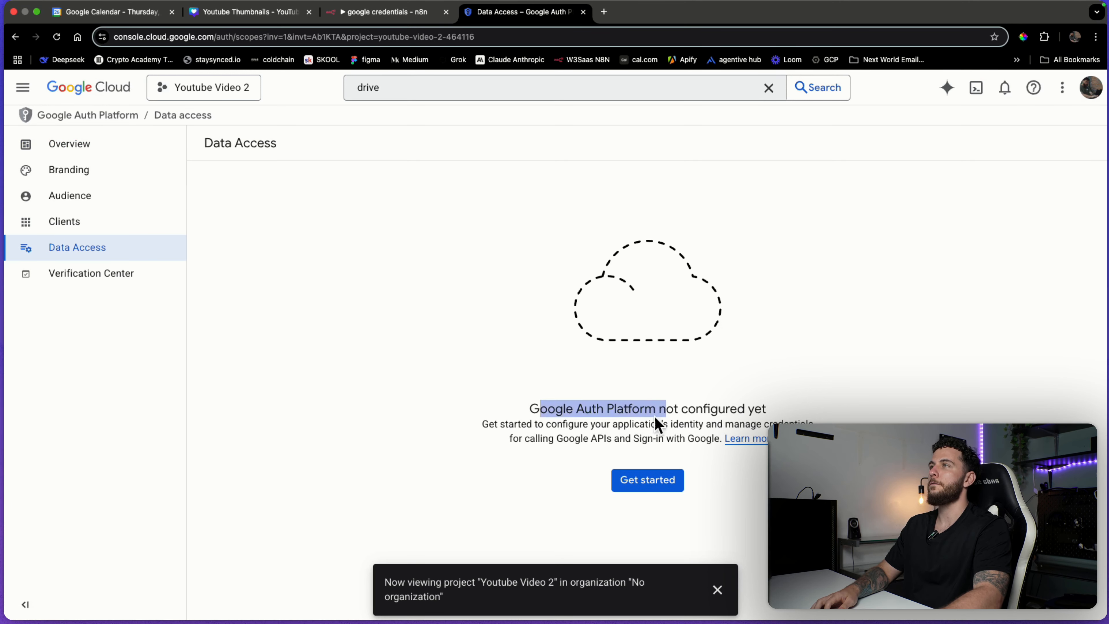
pyautogui.click(659, 423)
pyautogui.click(650, 482)
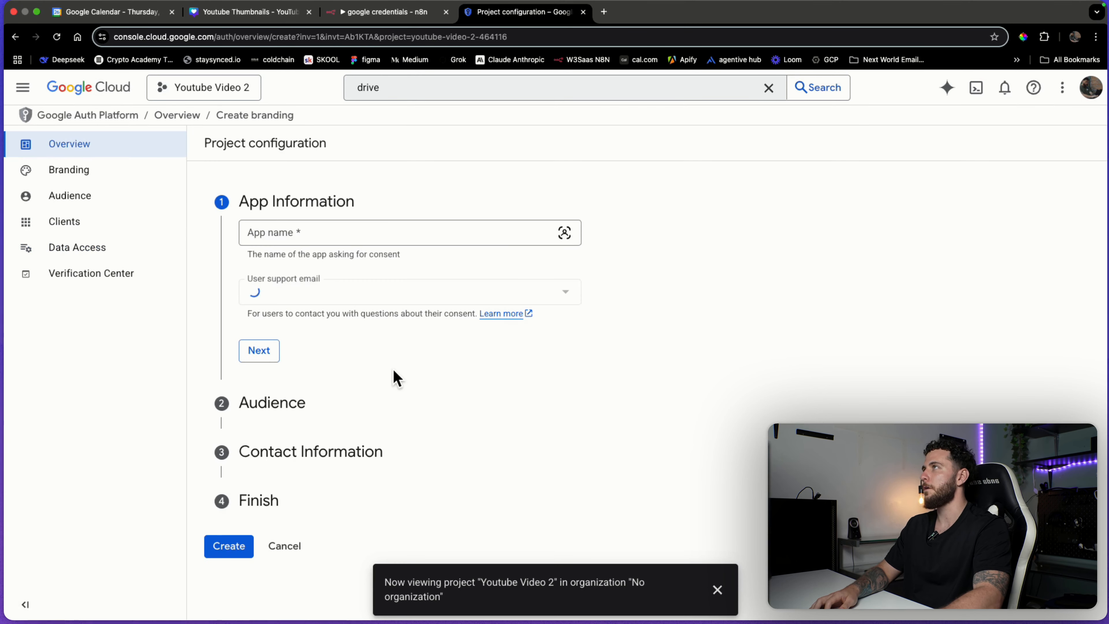
# Name the app 'N8N google cloud platform' and set the account's email as support email.
pyautogui.click(423, 233)
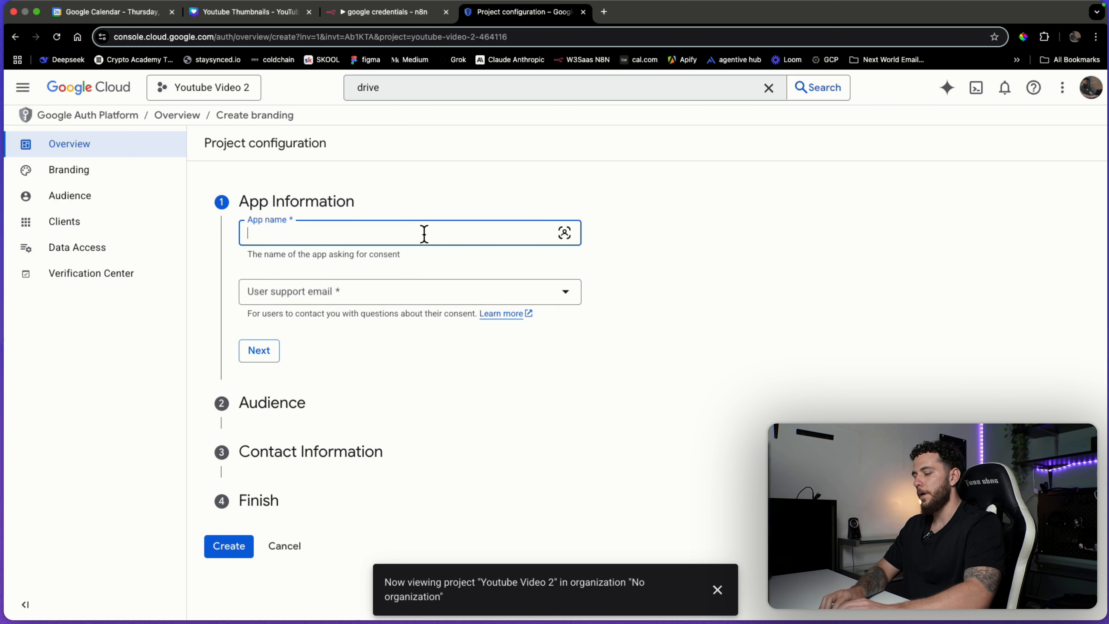
pyautogui.write('N8N')
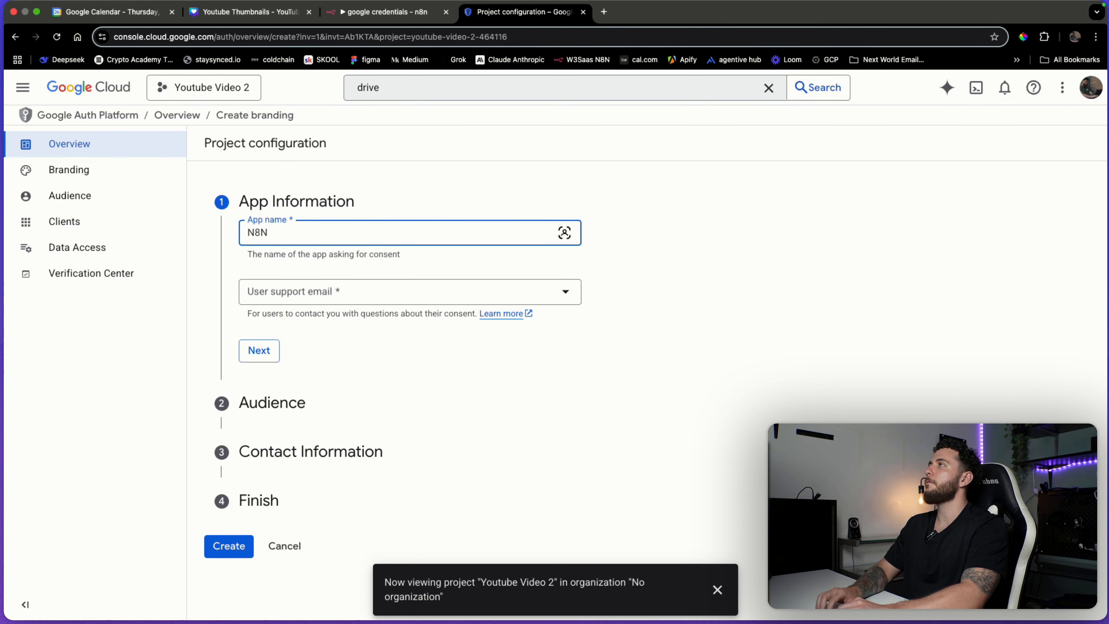
pyautogui.write(' google cloud p')
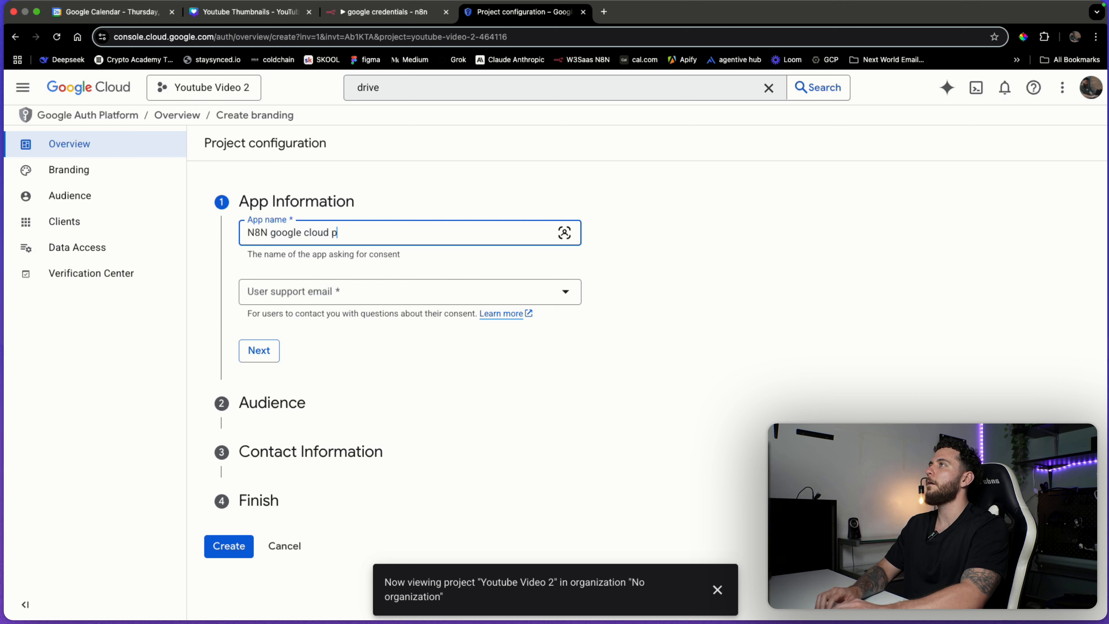
pyautogui.write('latfor')
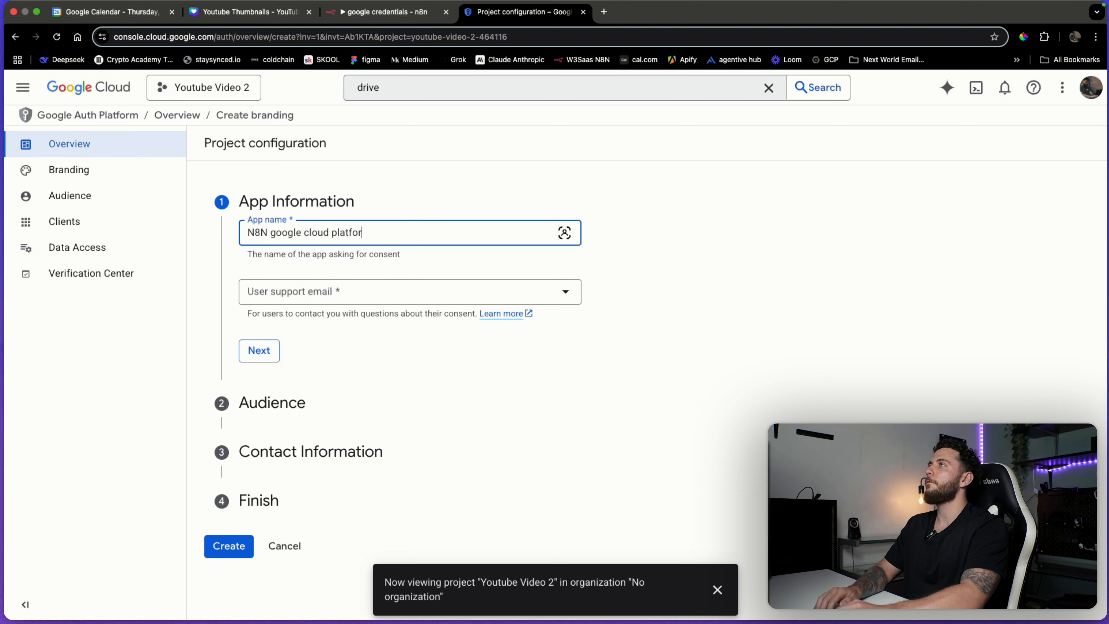
pyautogui.write('m')
pyautogui.click(411, 304)
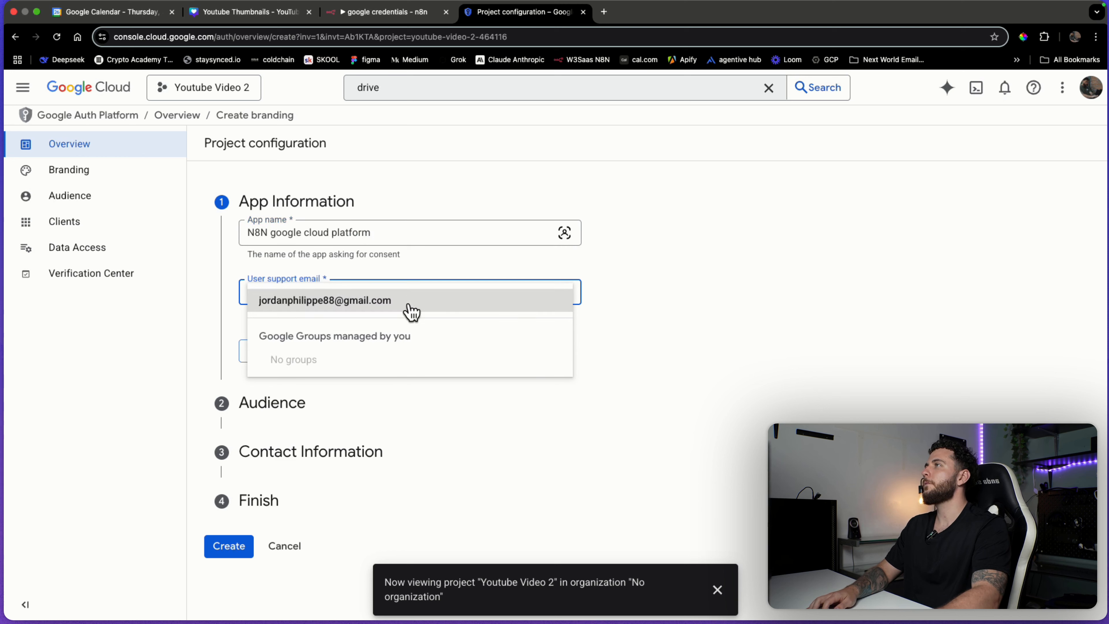
pyautogui.click(409, 313)
pyautogui.click(258, 350)
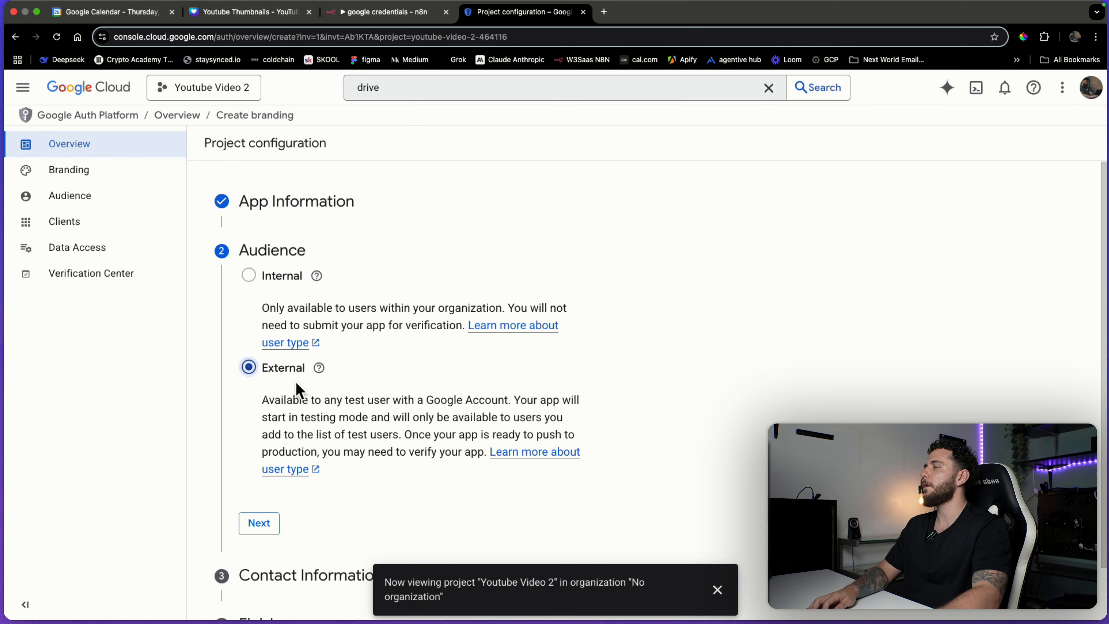
# Choose an External audience, add the account's contact email, accept the policy, and create.
pyautogui.scroll(-1, 298, 389)
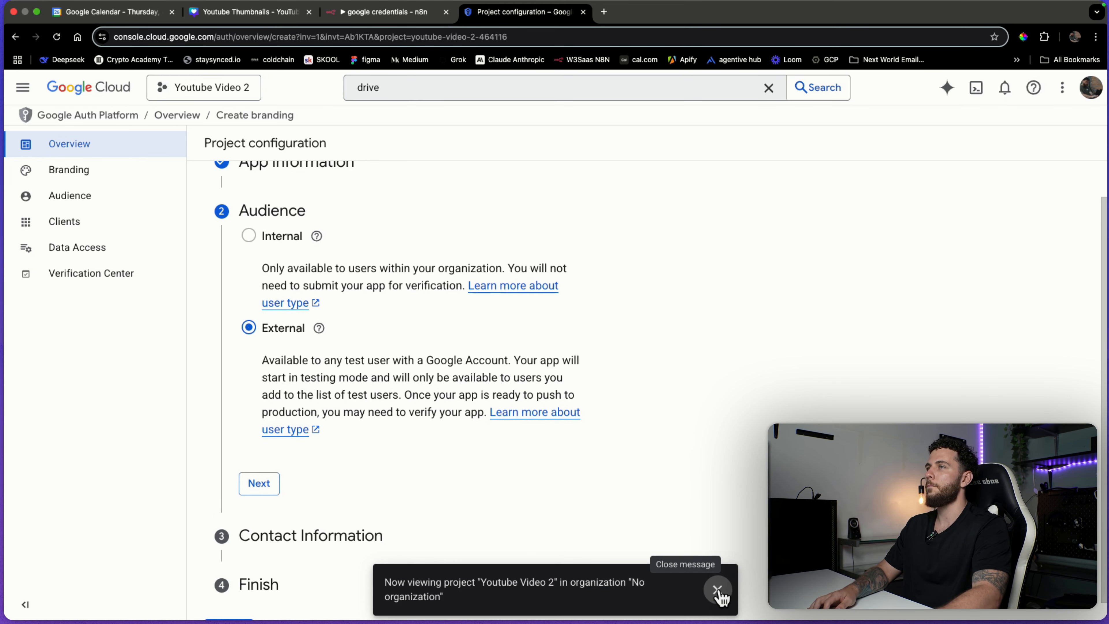
pyautogui.click(267, 488)
pyautogui.click(366, 328)
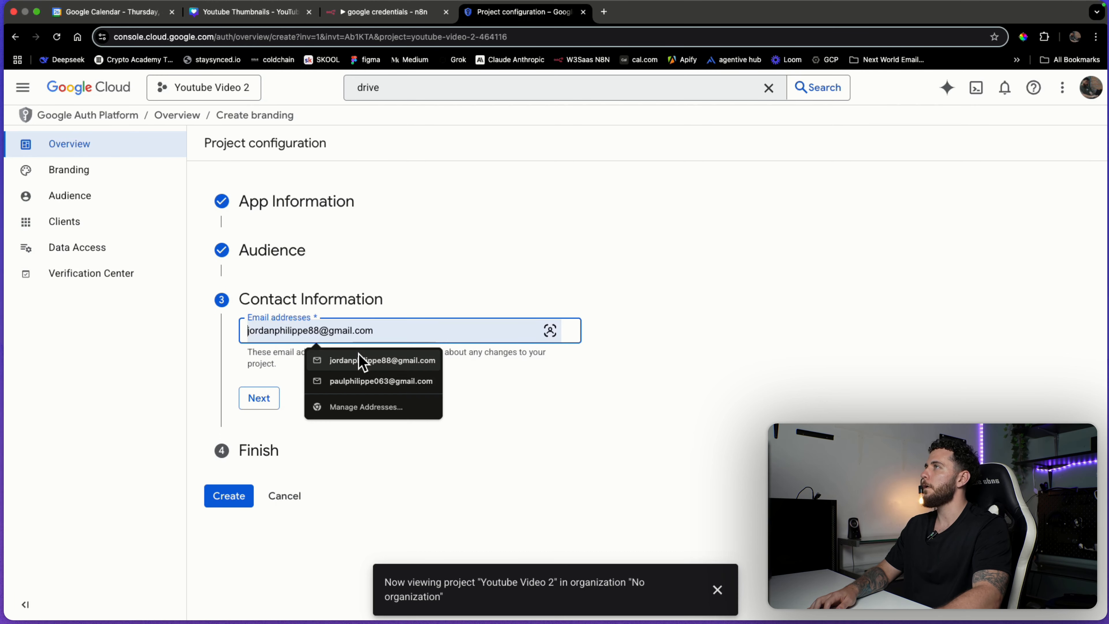
pyautogui.click(363, 361)
pyautogui.click(718, 590)
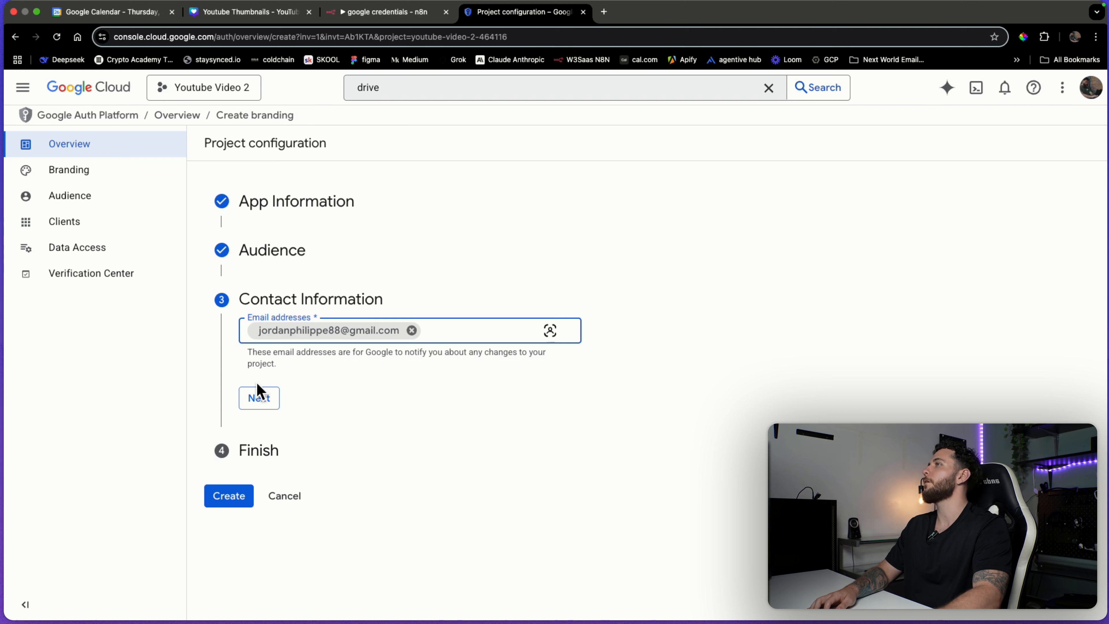
pyautogui.click(266, 400)
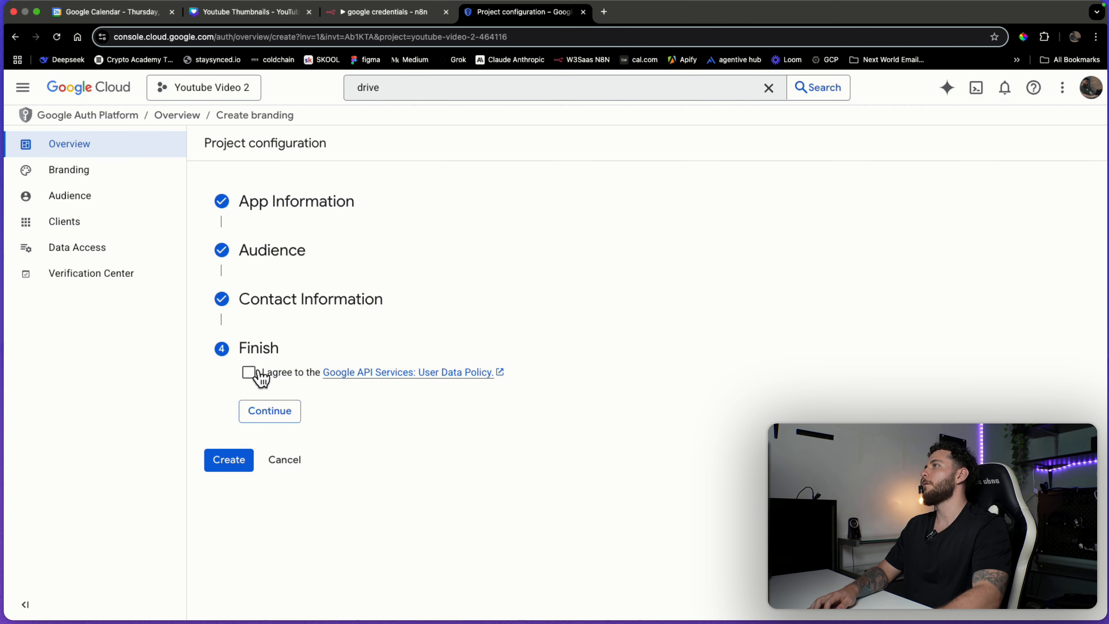
pyautogui.click(276, 412)
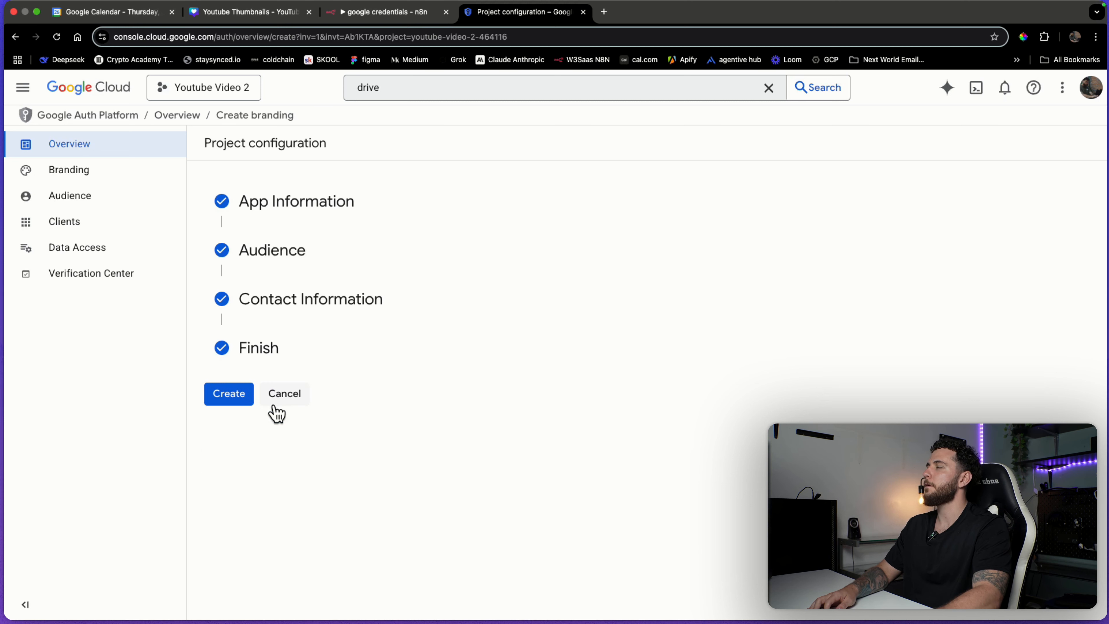
pyautogui.click(239, 400)
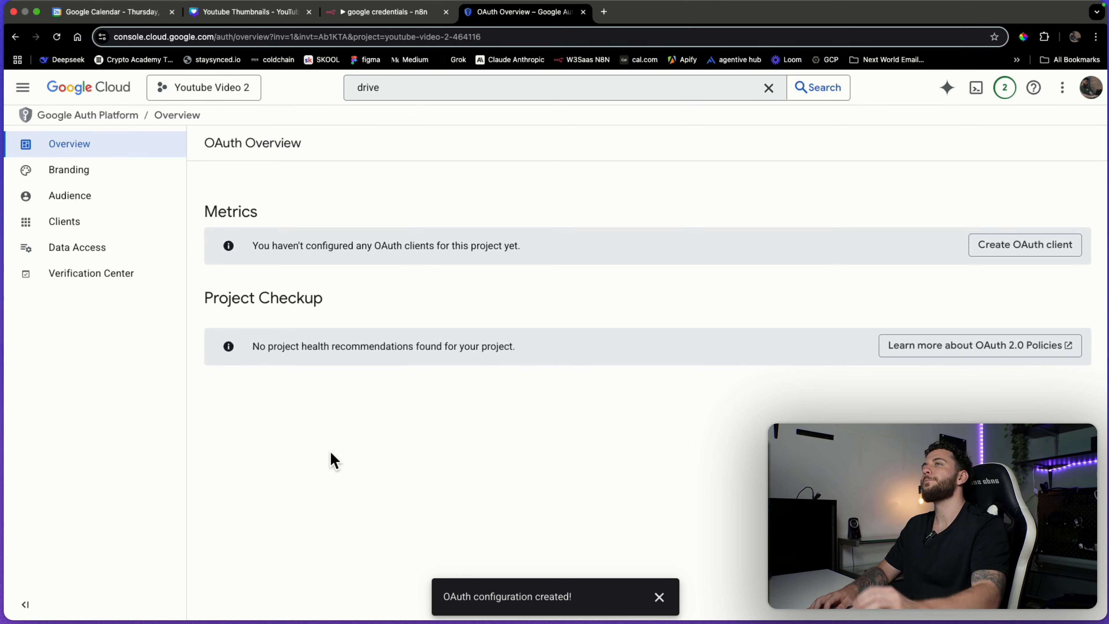
# In Audience settings, add the account's email as a test user and save.
pyautogui.click(109, 205)
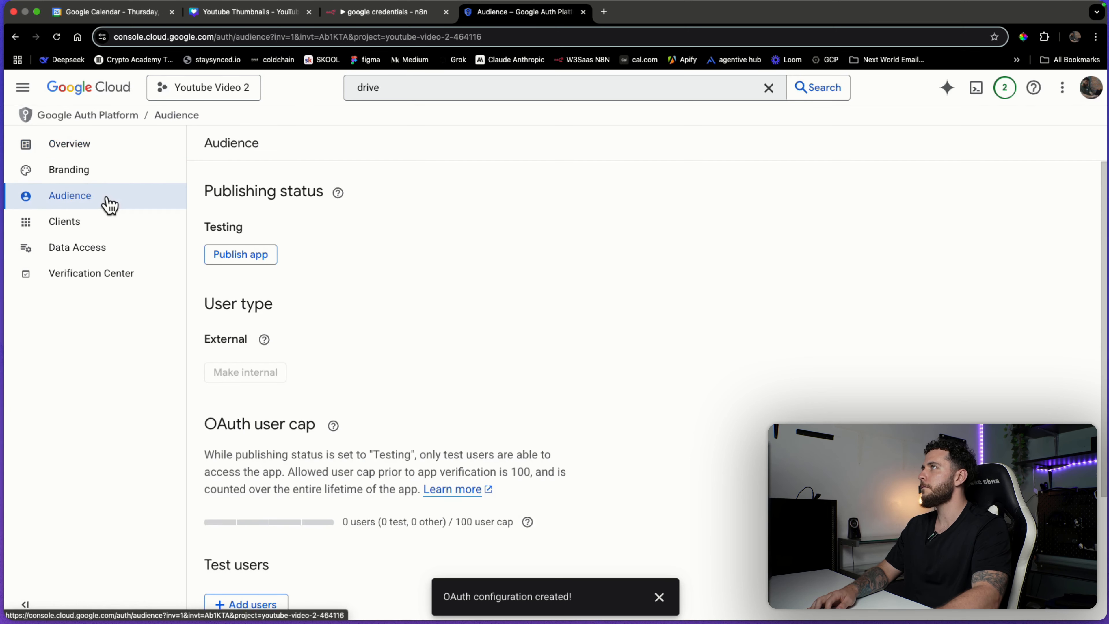
pyautogui.scroll(-4, 354, 274)
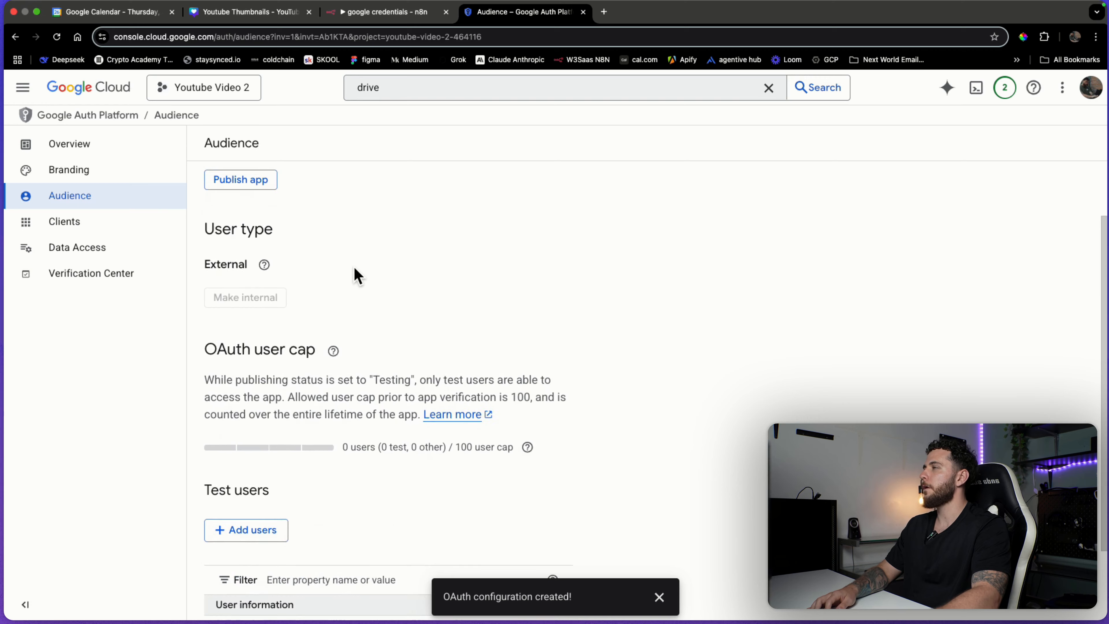
pyautogui.click(262, 441)
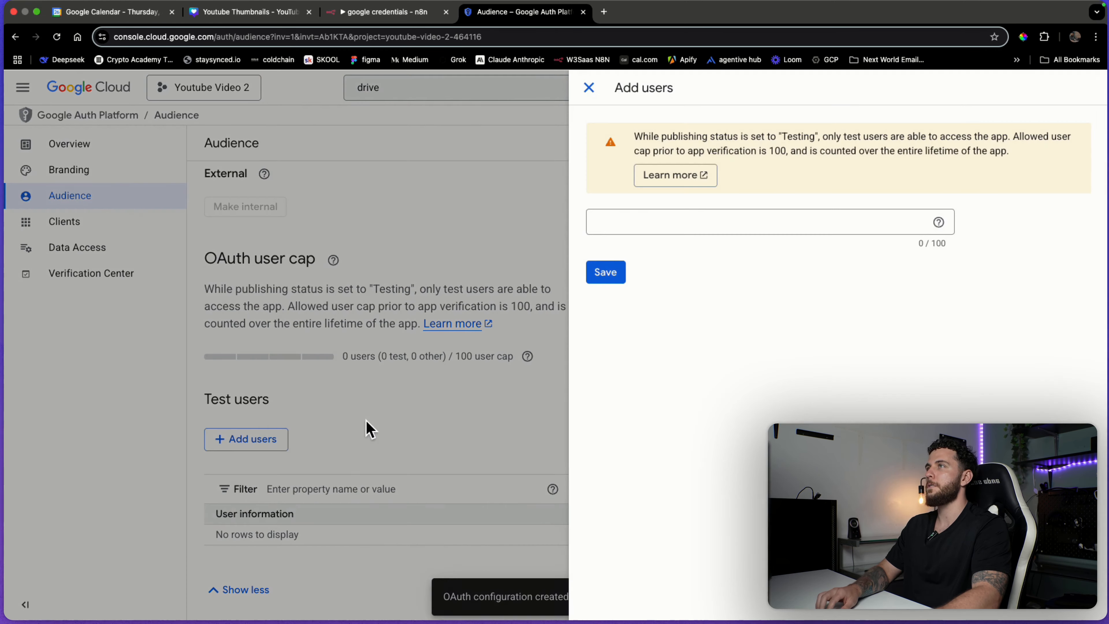
pyautogui.click(716, 225)
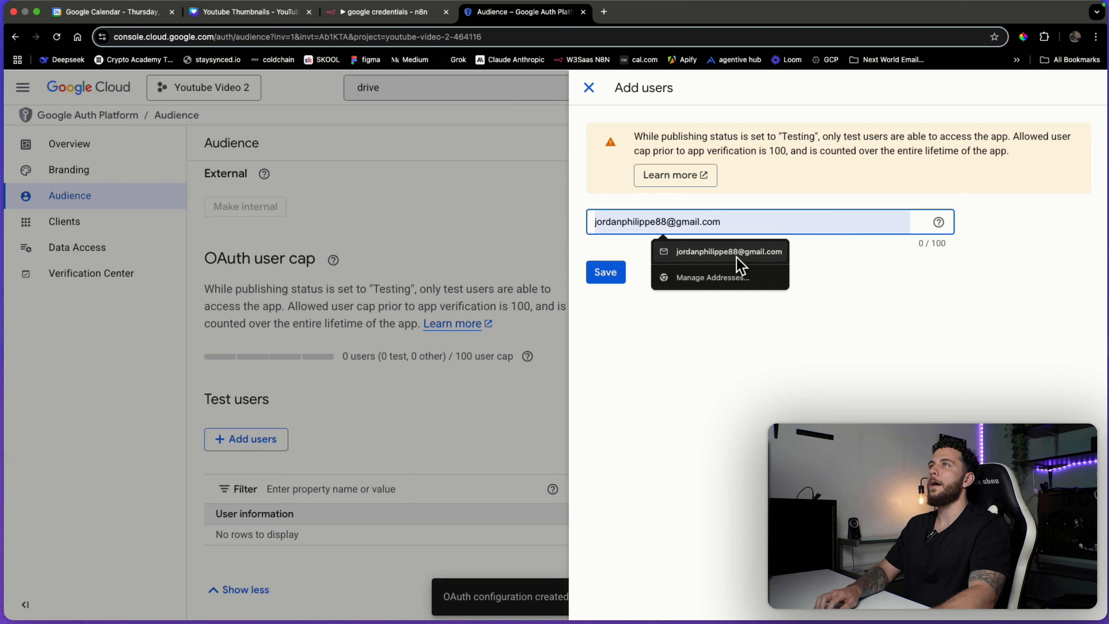
pyautogui.click(734, 252)
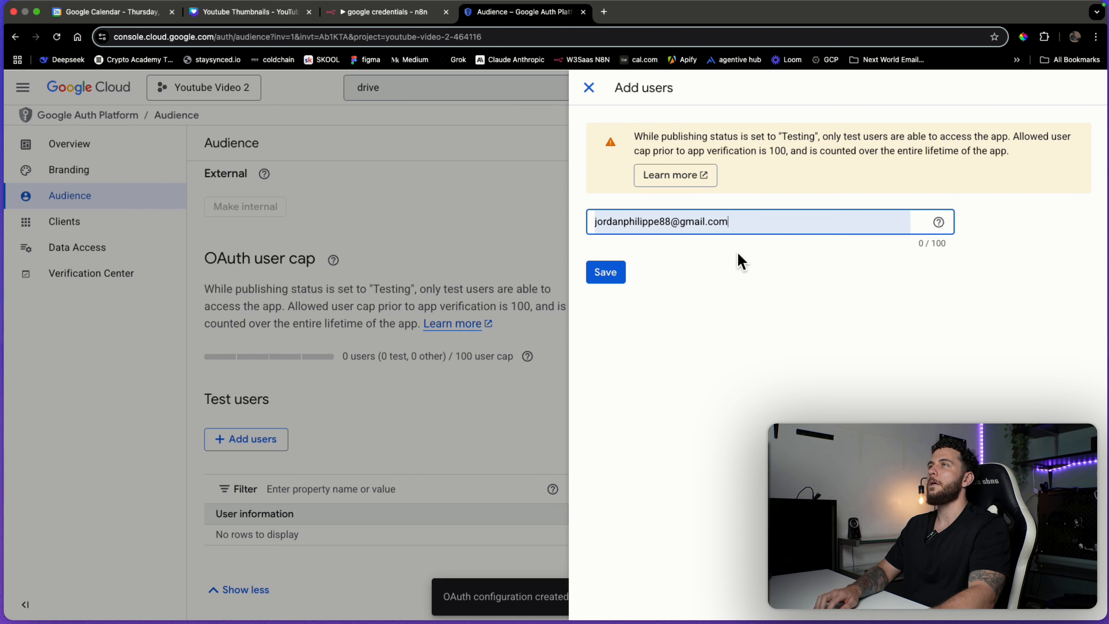
pyautogui.click(619, 273)
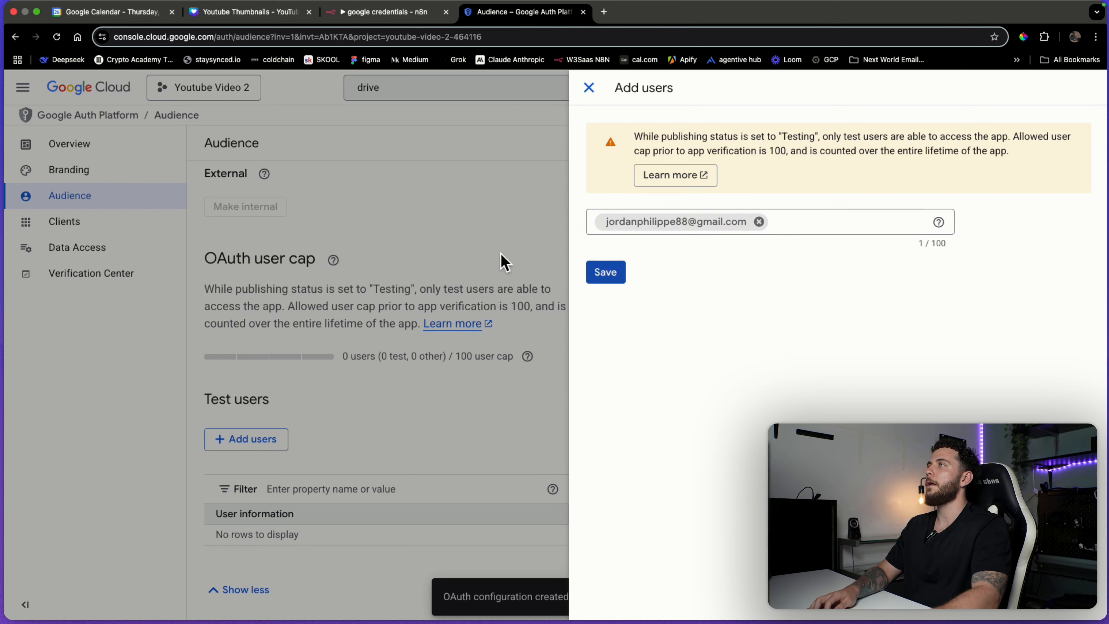
pyautogui.click(616, 272)
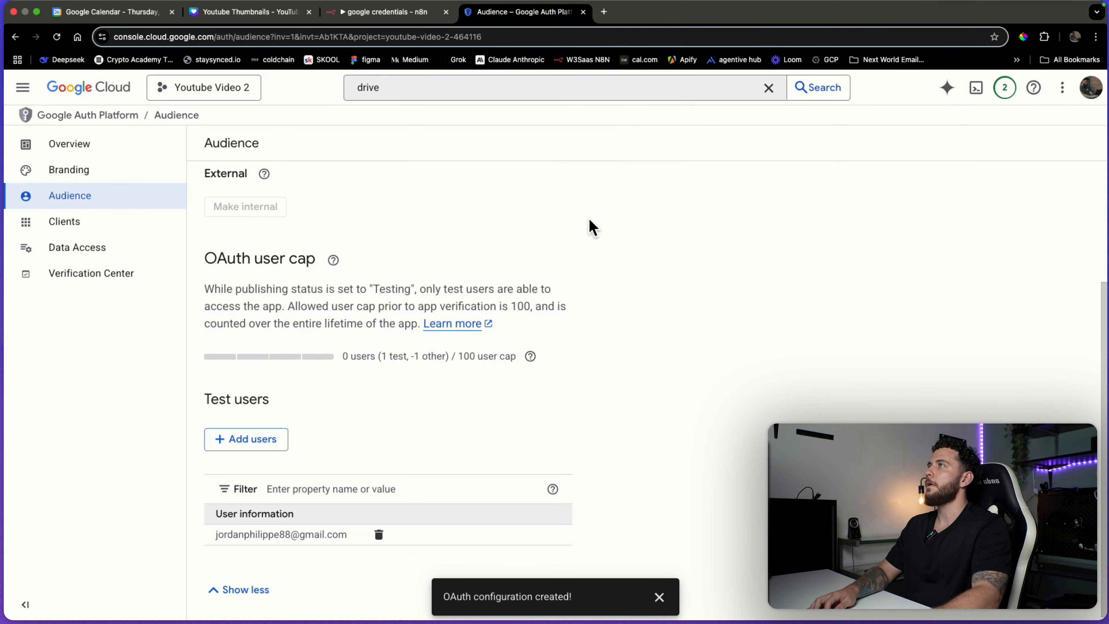
# Clear the console search box and bring up the navigation menu.
pyautogui.scroll(4, 594, 302)
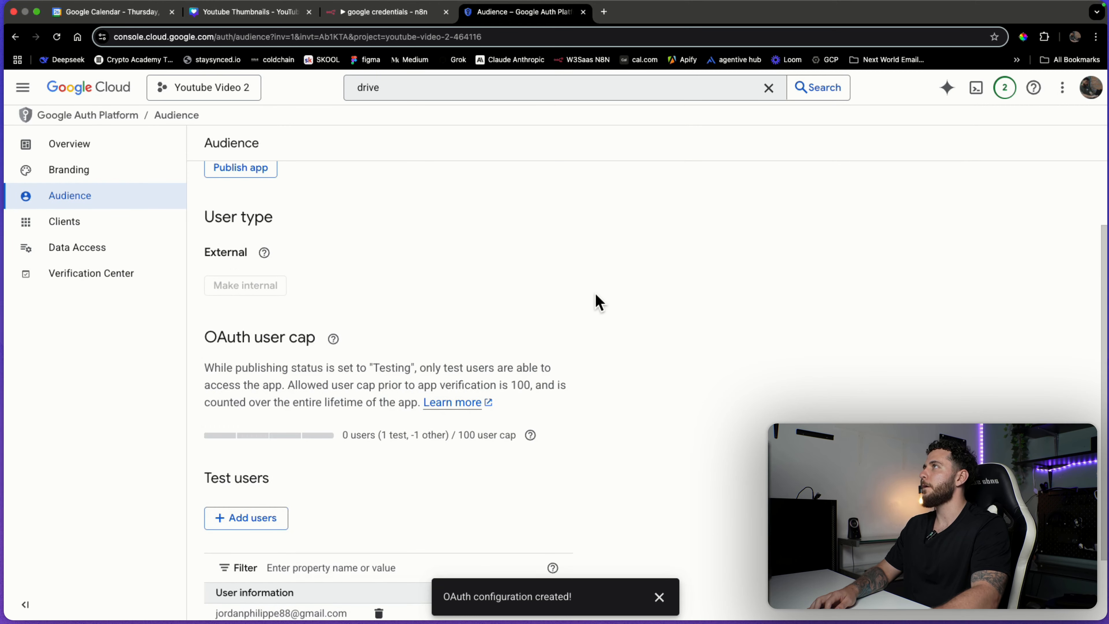
pyautogui.scroll(-4, 437, 321)
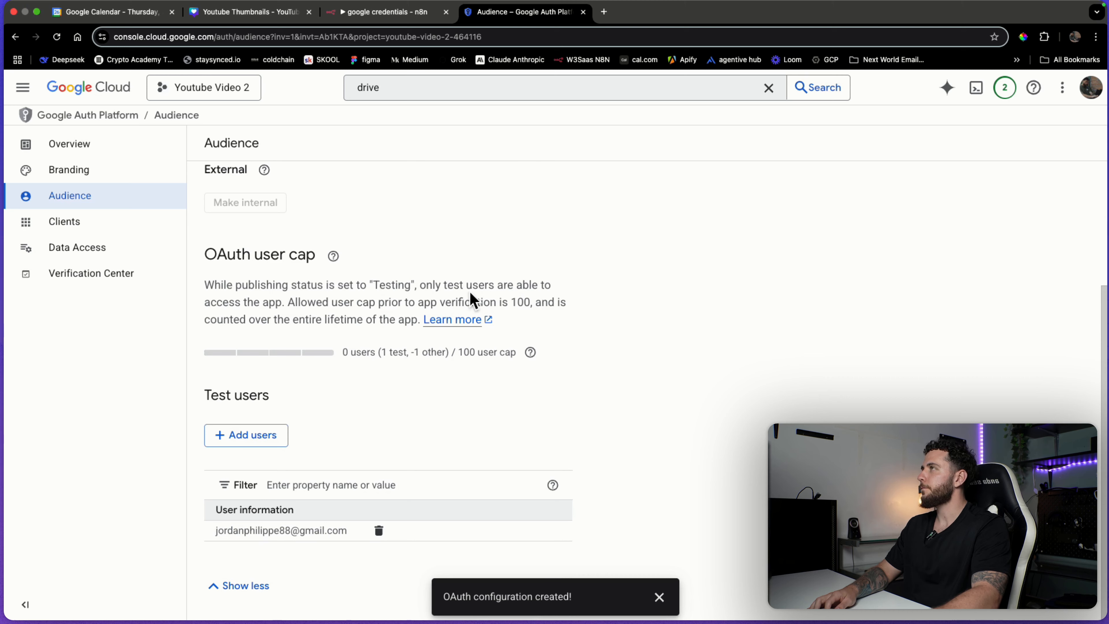
pyautogui.click(769, 88)
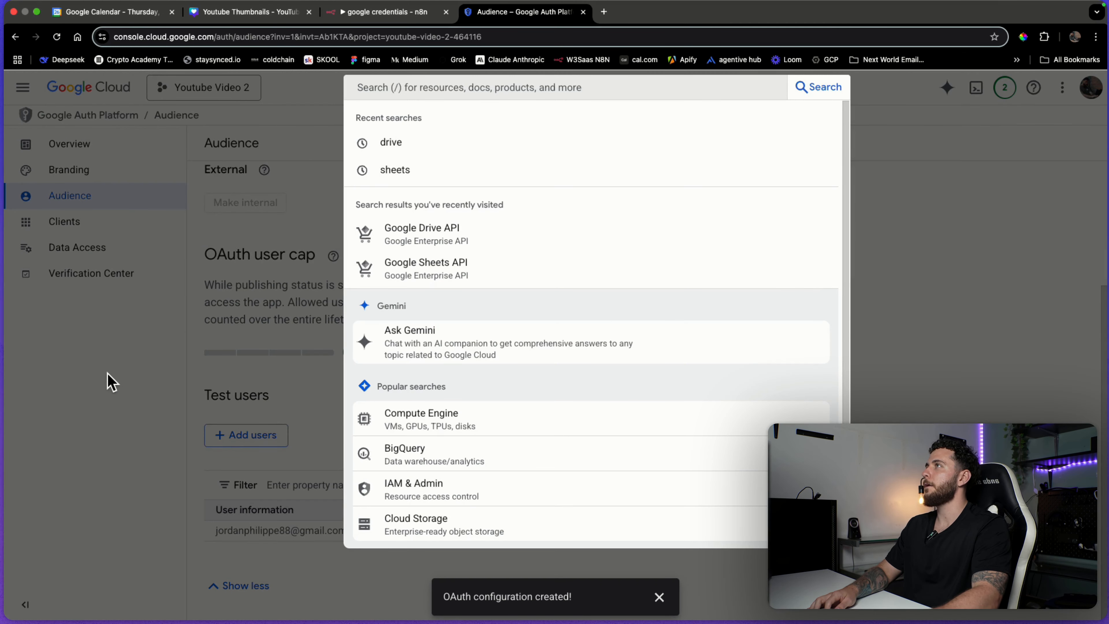
pyautogui.click(115, 372)
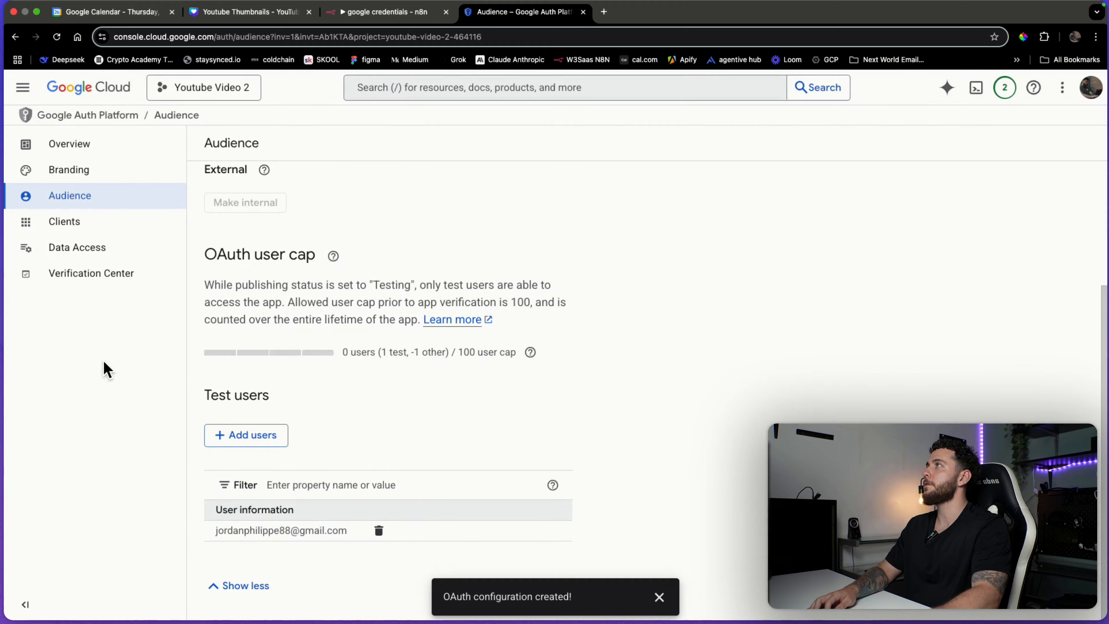
pyautogui.click(24, 89)
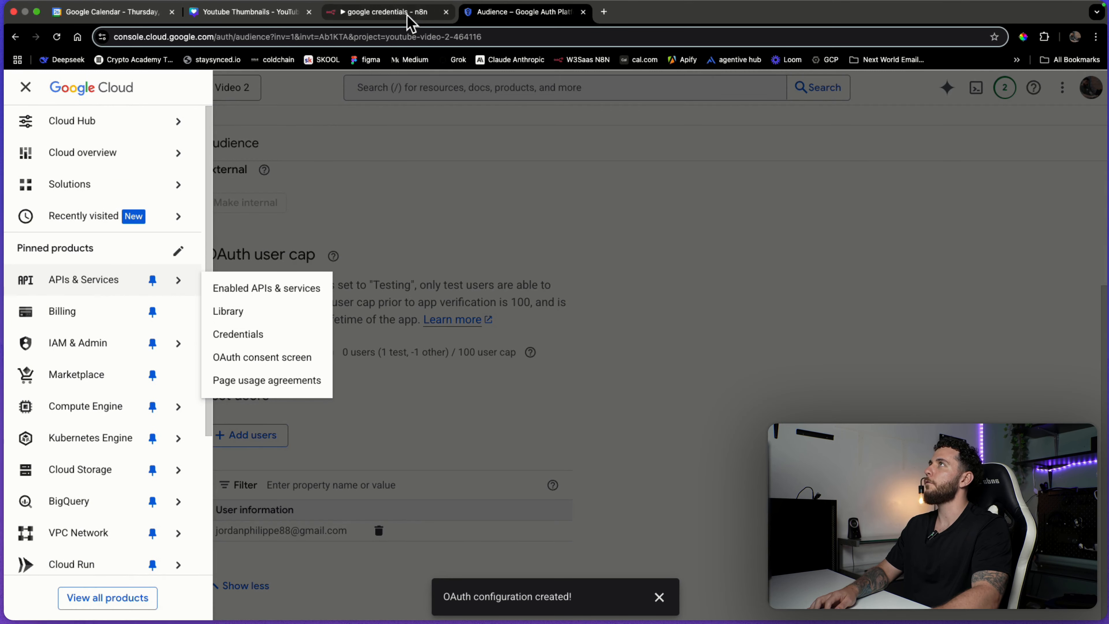
# In n8n, discard the unsaved Google Drive credential and close the Drive node.
pyautogui.click(408, 13)
pyautogui.click(882, 139)
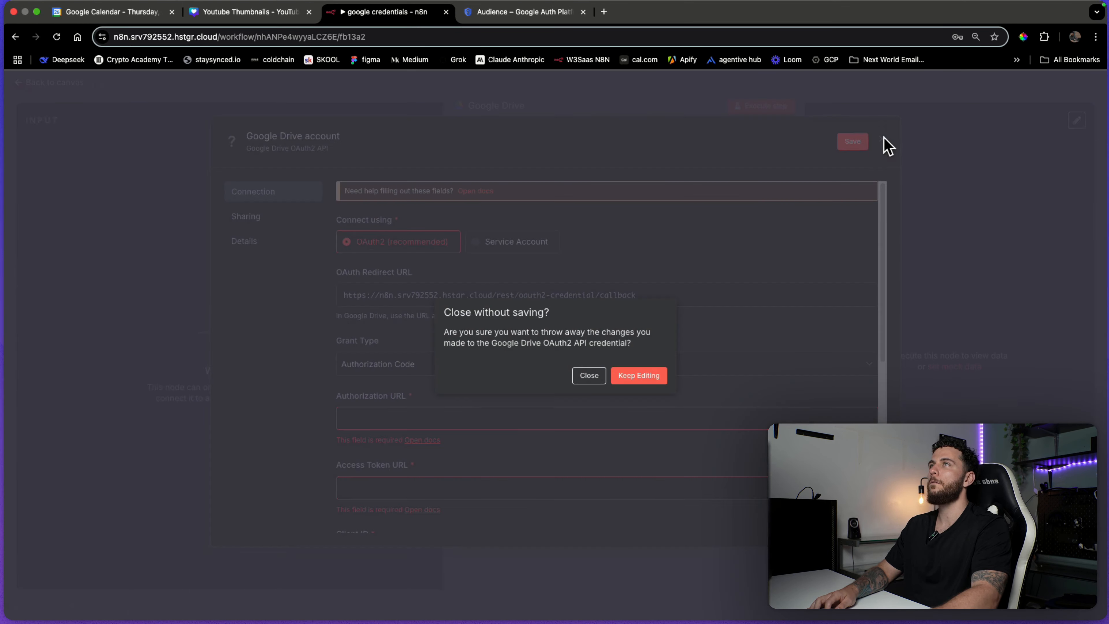
pyautogui.click(588, 375)
pyautogui.click(898, 99)
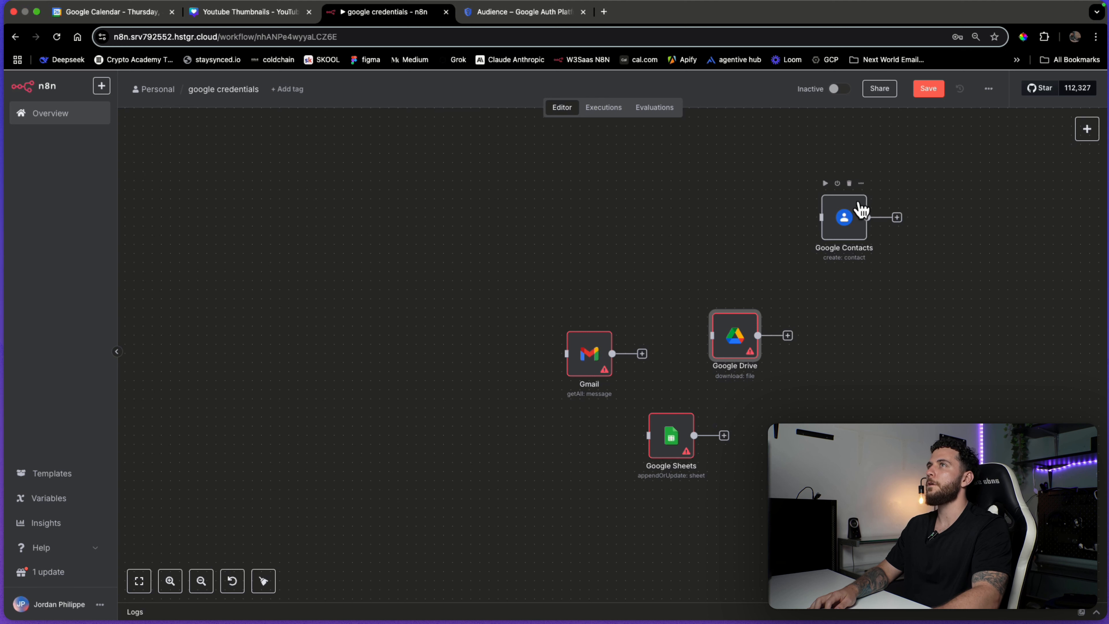
# Delete the Google Contacts node and stack Google Drive above Gmail.
pyautogui.click(849, 183)
pyautogui.moveTo(739, 332); pyautogui.dragTo(684, 250)
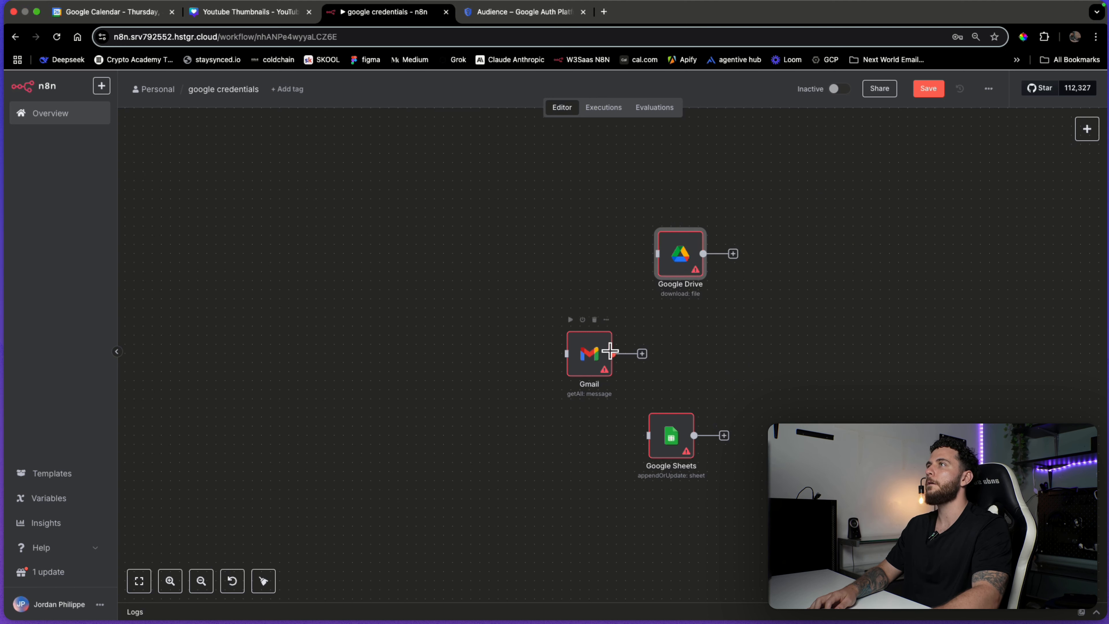
pyautogui.moveTo(610, 351); pyautogui.dragTo(691, 350)
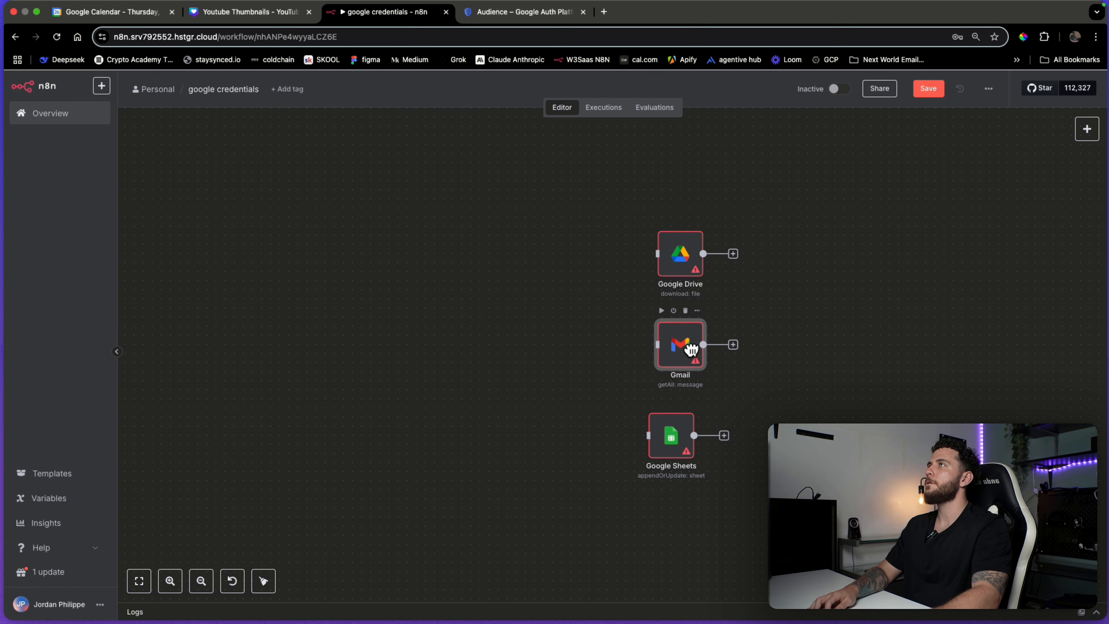
pyautogui.click(541, 13)
# Search the API Library for 'dr' and enable the Google Drive API.
pyautogui.moveTo(142, 281)
pyautogui.click(251, 291)
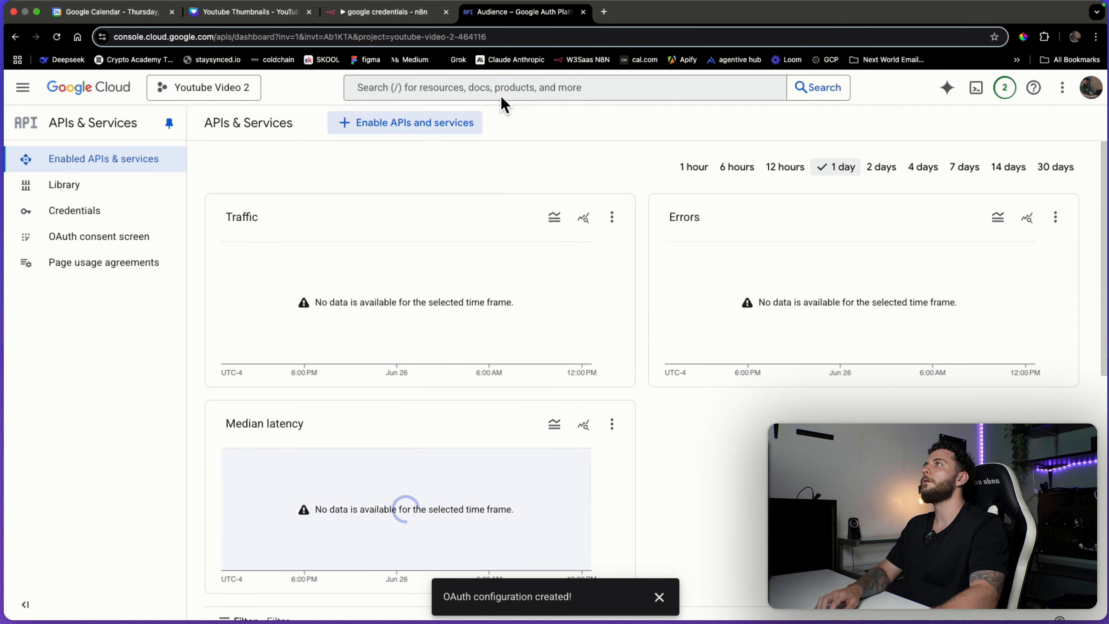
pyautogui.click(430, 122)
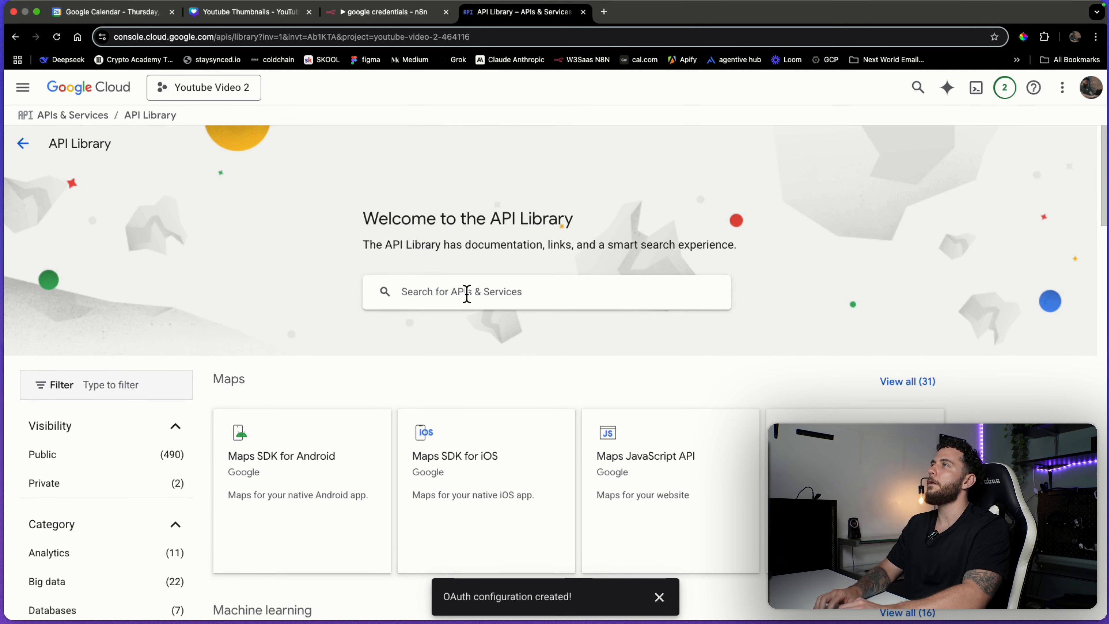
pyautogui.click(467, 293)
pyautogui.write('drive')
pyautogui.press('Return')
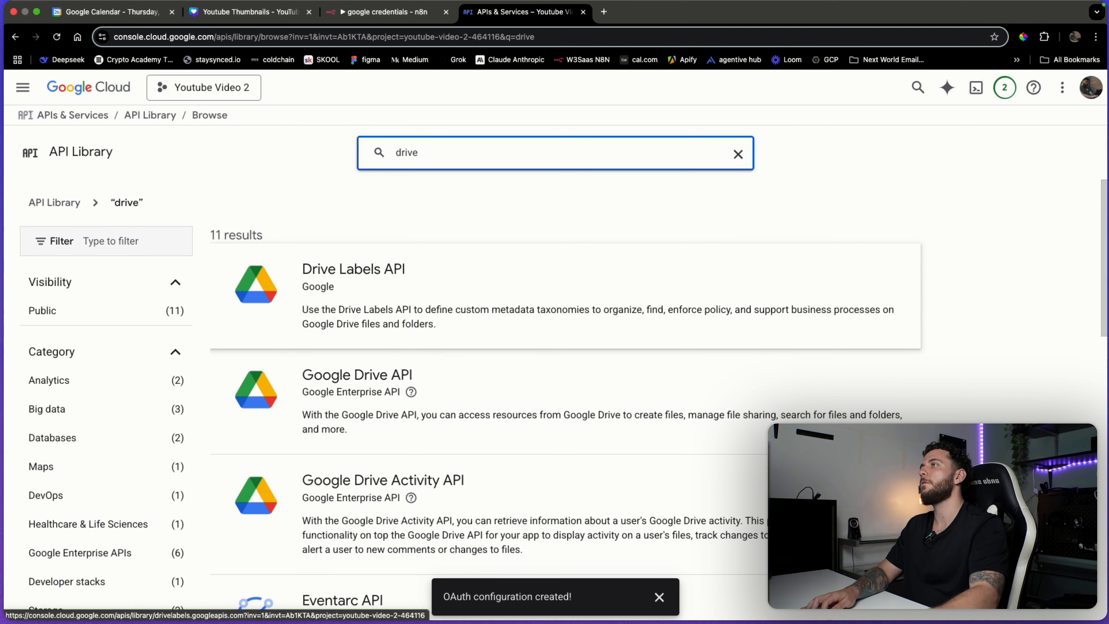
pyautogui.click(378, 370)
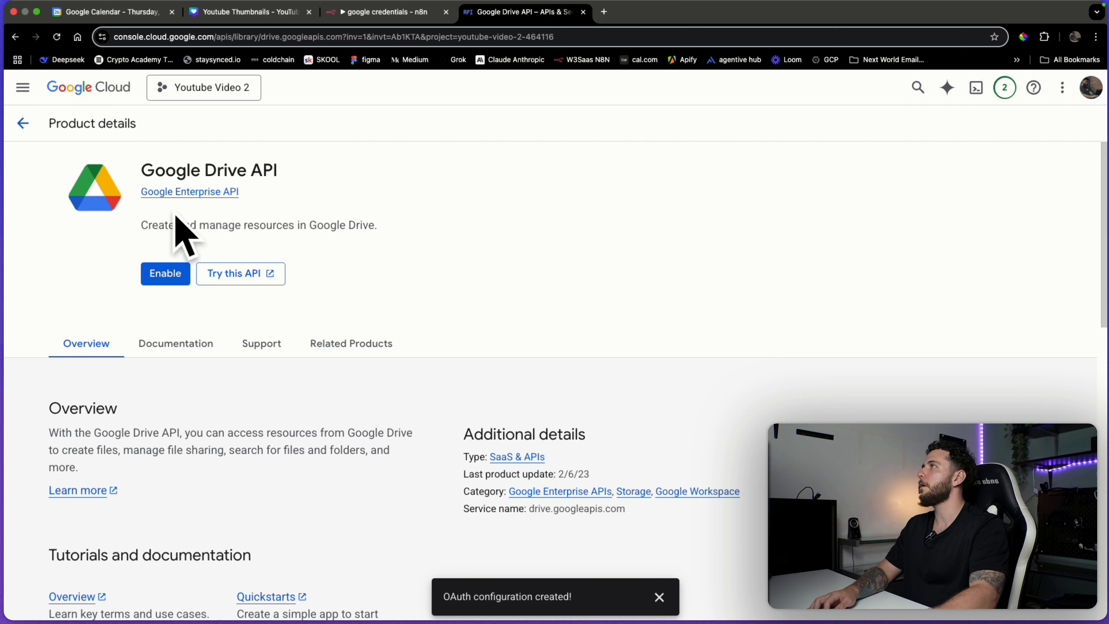
pyautogui.click(165, 275)
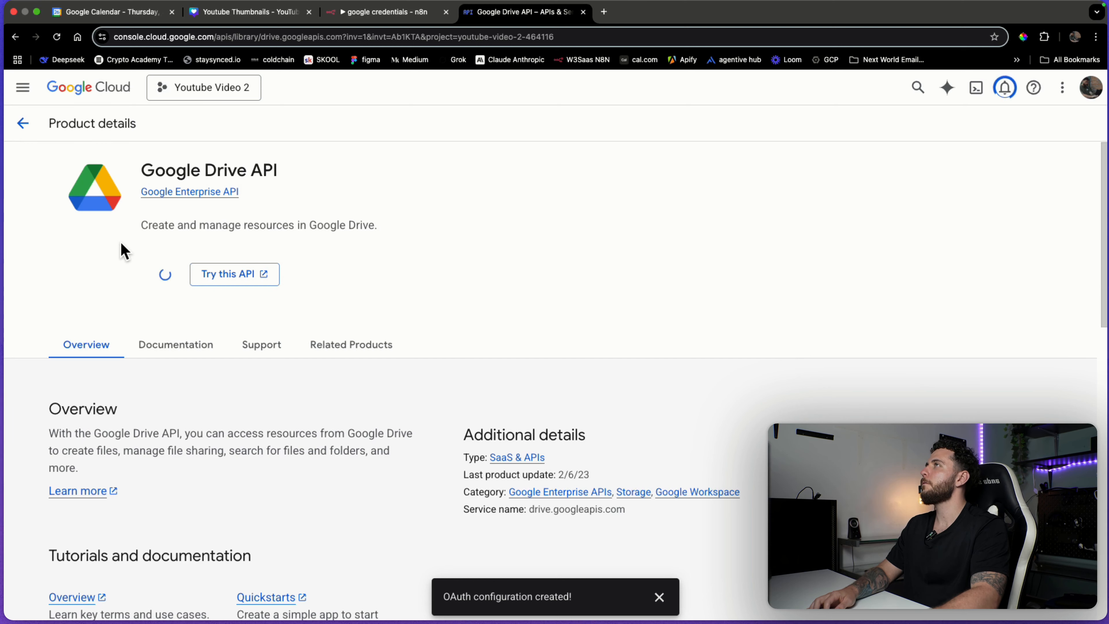
# Check the n8n workflow and return to the Google Cloud tab.
pyautogui.hotkey('ctrl', 'shift', 'Tab')
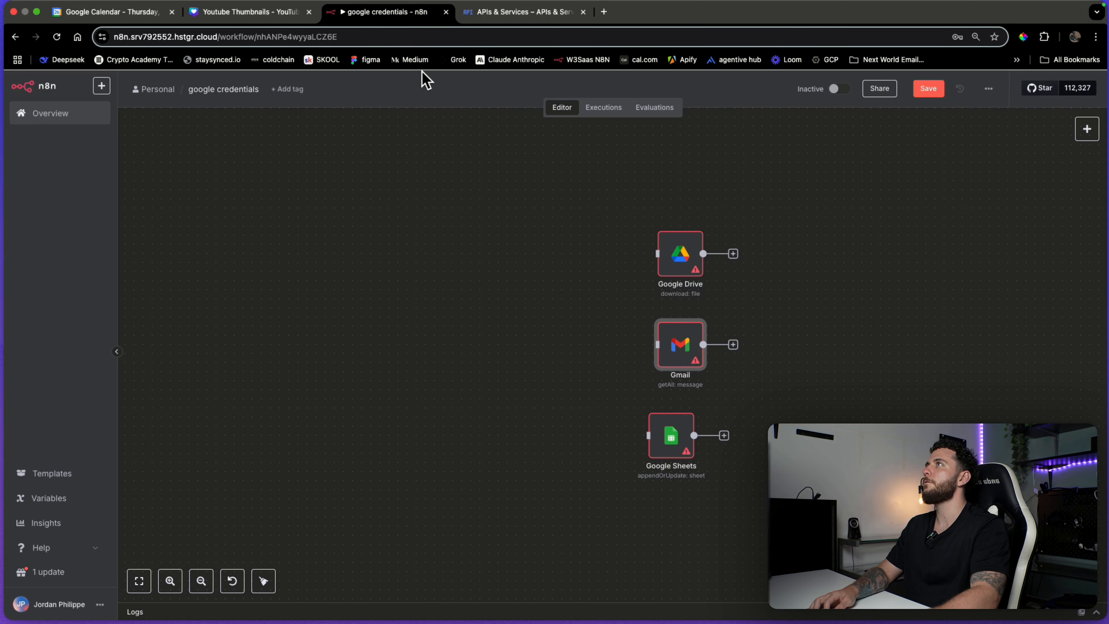
pyautogui.hotkey('ctrl', 'Tab')
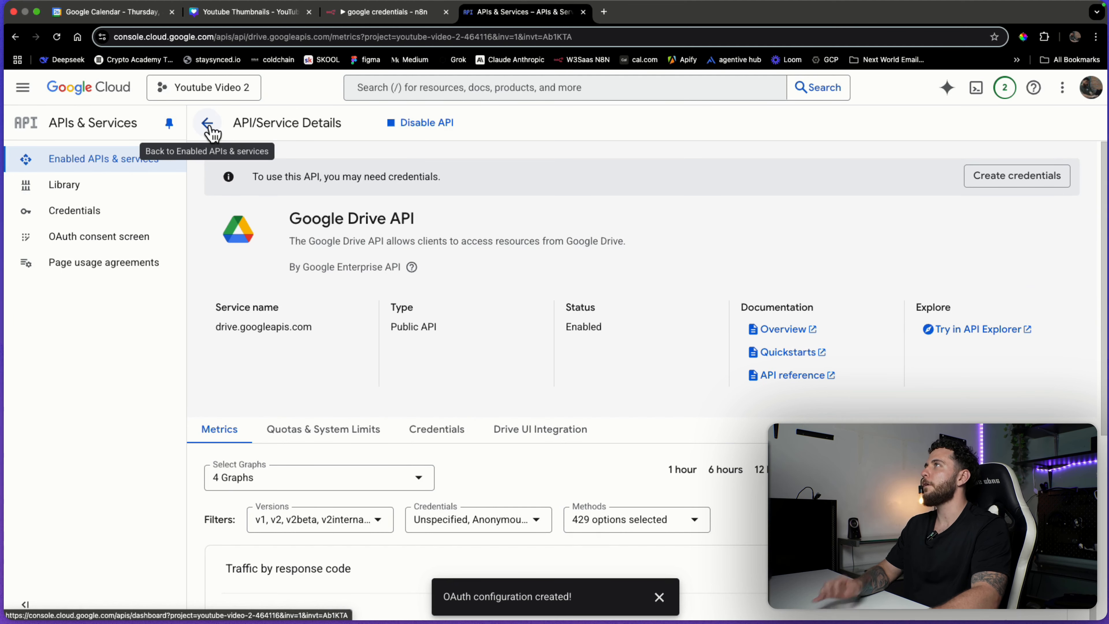
pyautogui.hotkey('ctrl', 'shift', 'Tab')
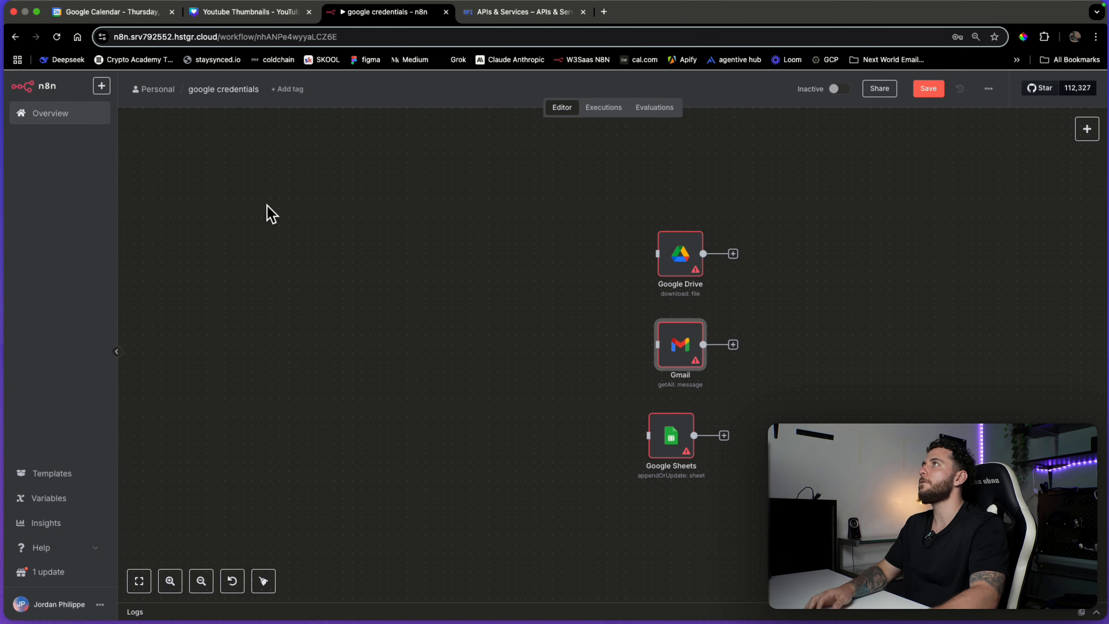
pyautogui.hotkey('ctrl', 'Tab')
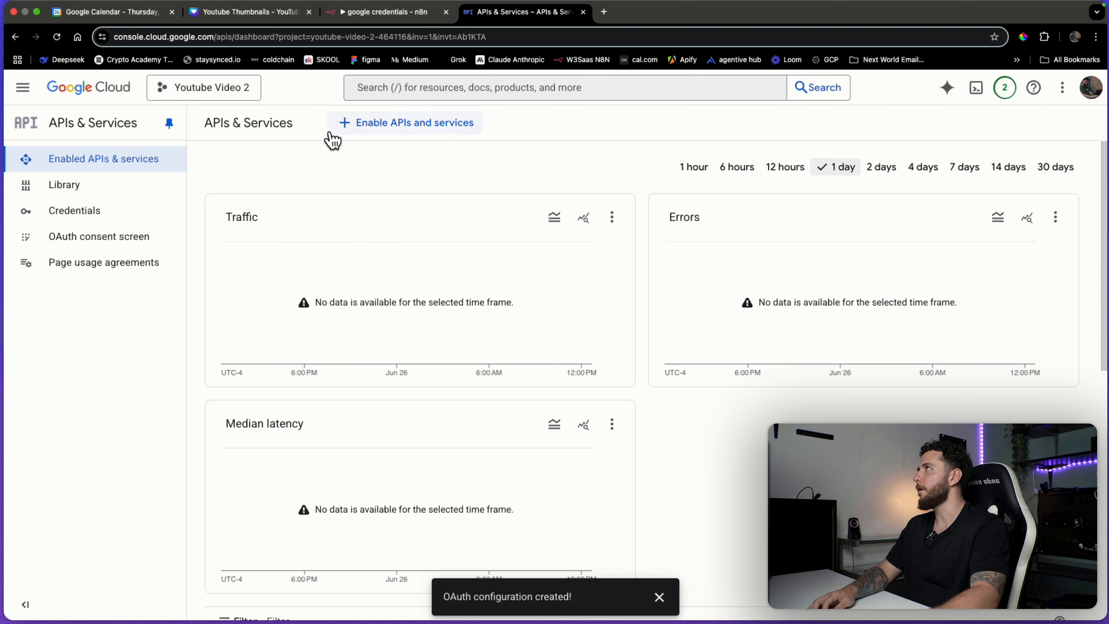
# Search 'gmail' in the API Library, enable the Gmail API, and line up the Sheets node under Gmail.
pyautogui.click(381, 133)
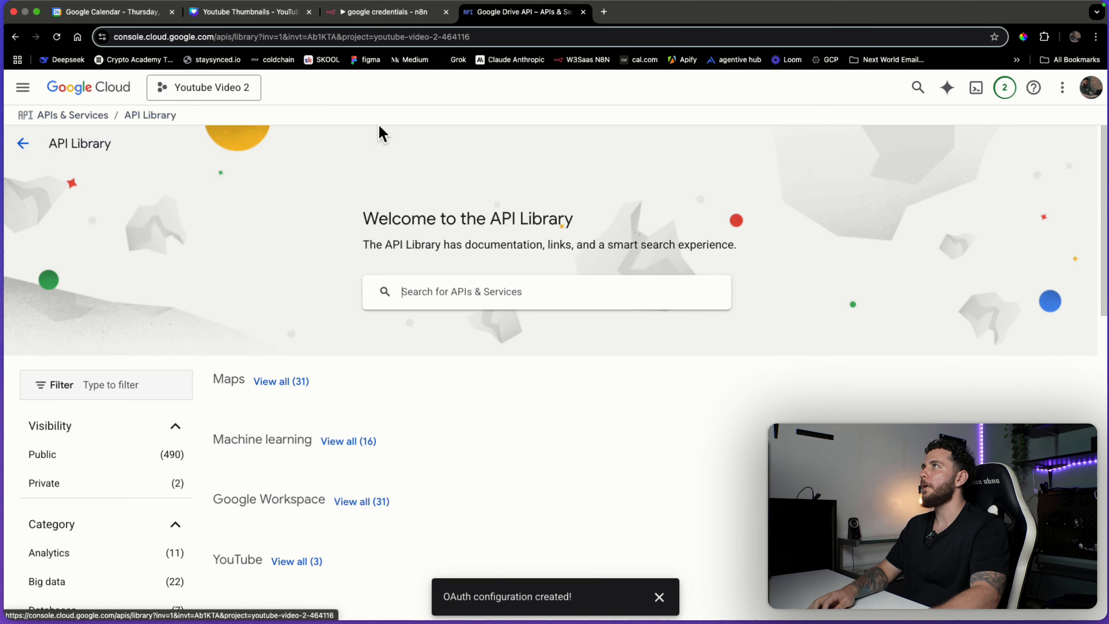
pyautogui.click(492, 296)
pyautogui.write('gmail')
pyautogui.press('Return')
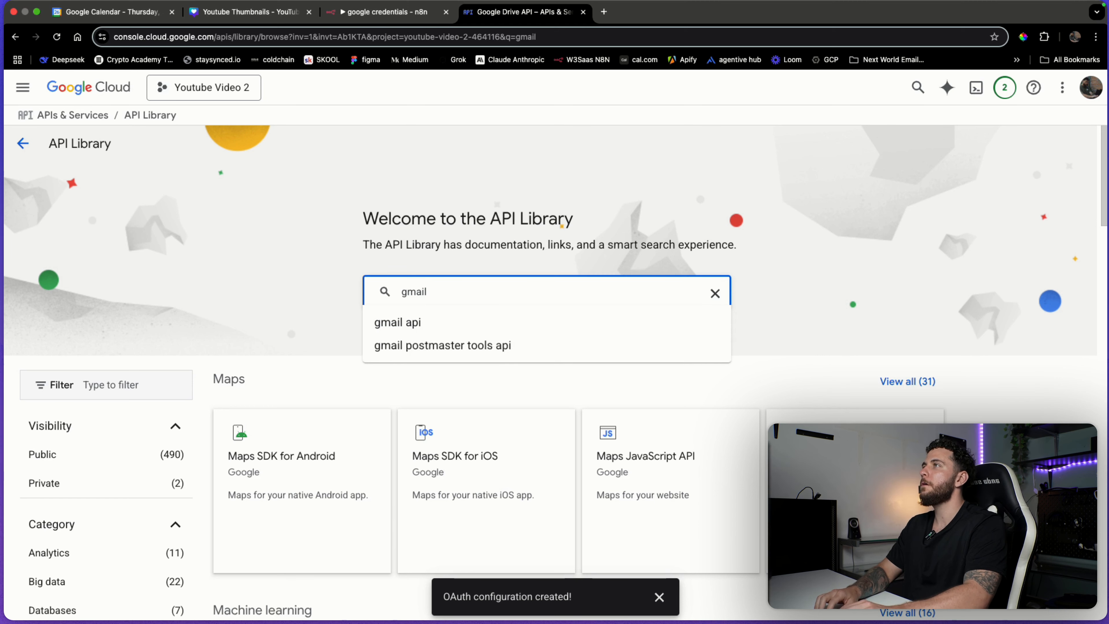
pyautogui.click(495, 305)
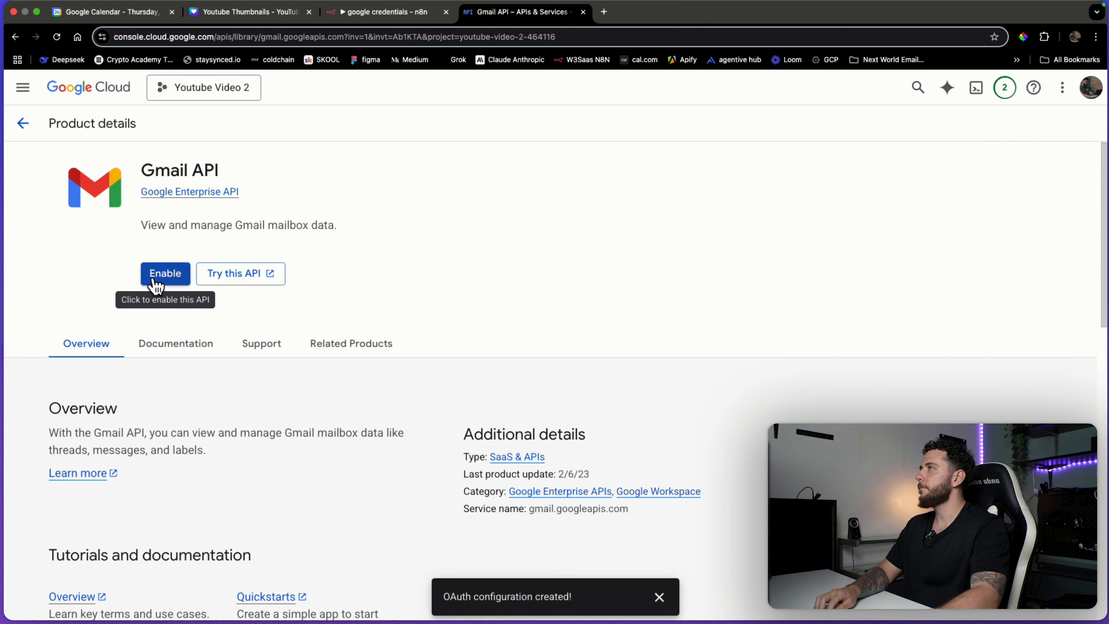
pyautogui.click(155, 278)
pyautogui.hotkey('ctrl', 'shift', 'Tab')
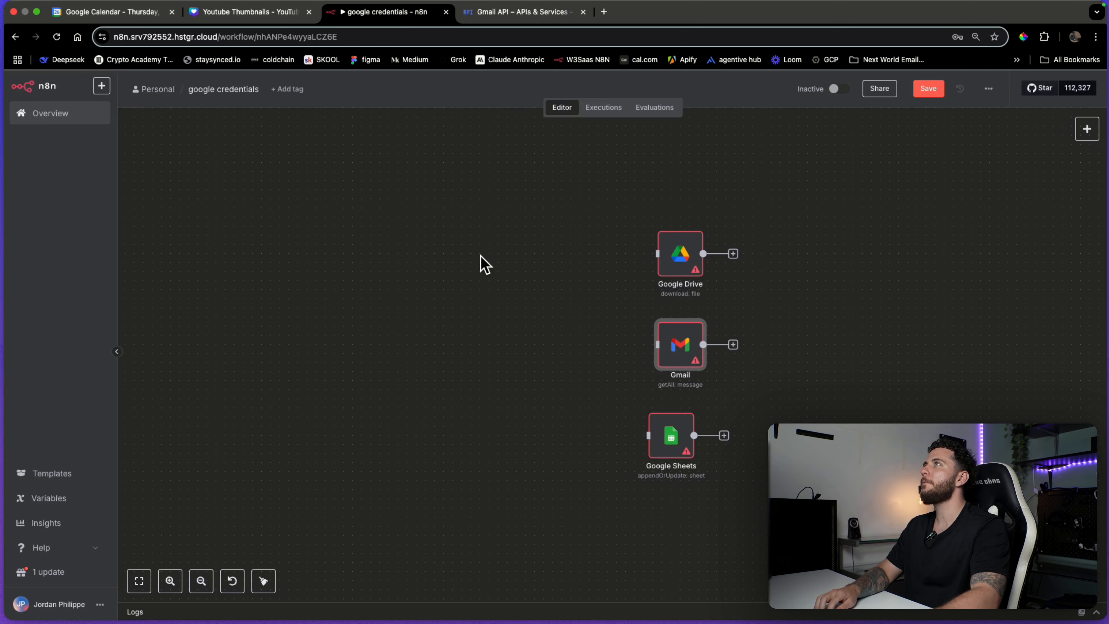
pyautogui.moveTo(676, 438); pyautogui.dragTo(681, 432)
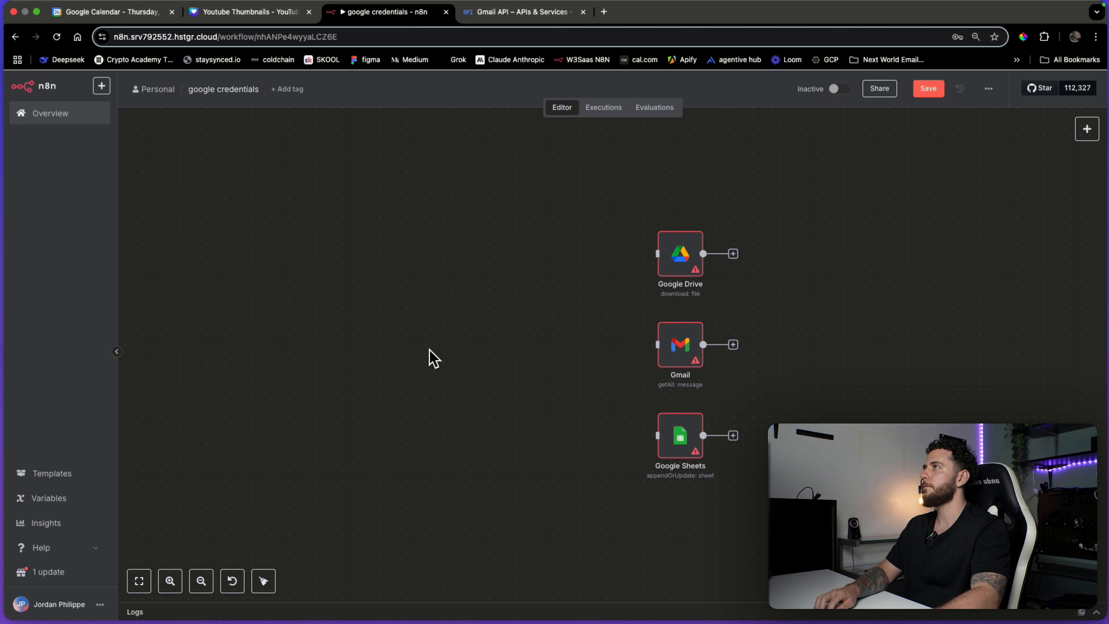
# Glance at the n8n workflow, then return to the APIs & Services dashboard.
pyautogui.hotkey('ctrl', 'Tab')
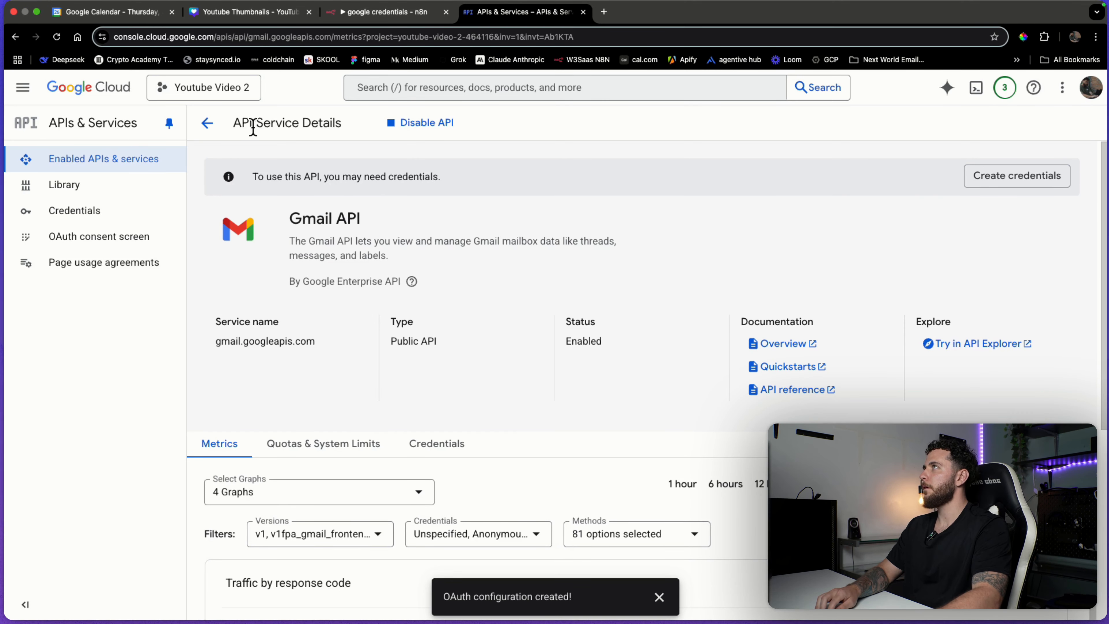
pyautogui.hotkey('ctrl', 'shift', 'Tab')
pyautogui.hotkey('ctrl', 'Tab')
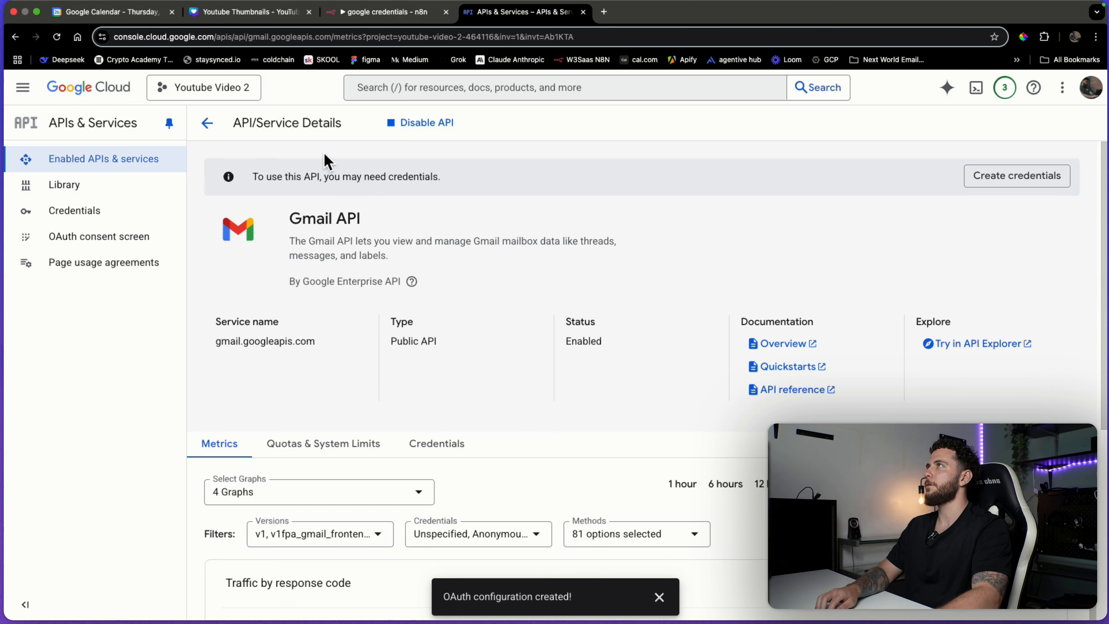
pyautogui.click(207, 124)
# Search 'google sheets' in the API Library and enable the Google Sheets API.
pyautogui.click(414, 123)
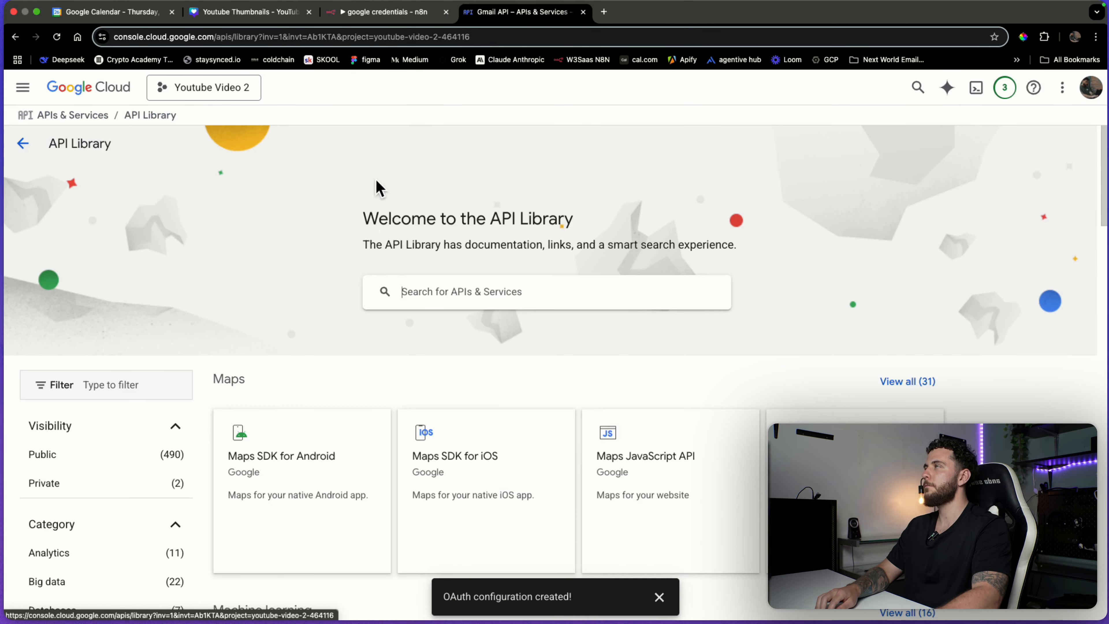
pyautogui.write('go')
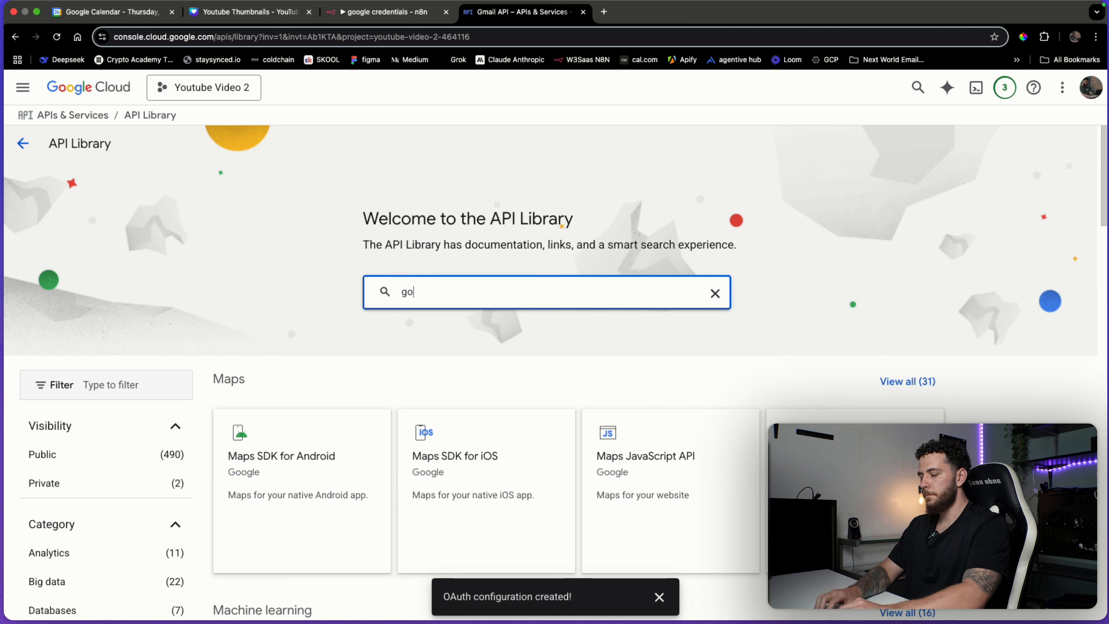
pyautogui.write('ogle sheets')
pyautogui.press('Return')
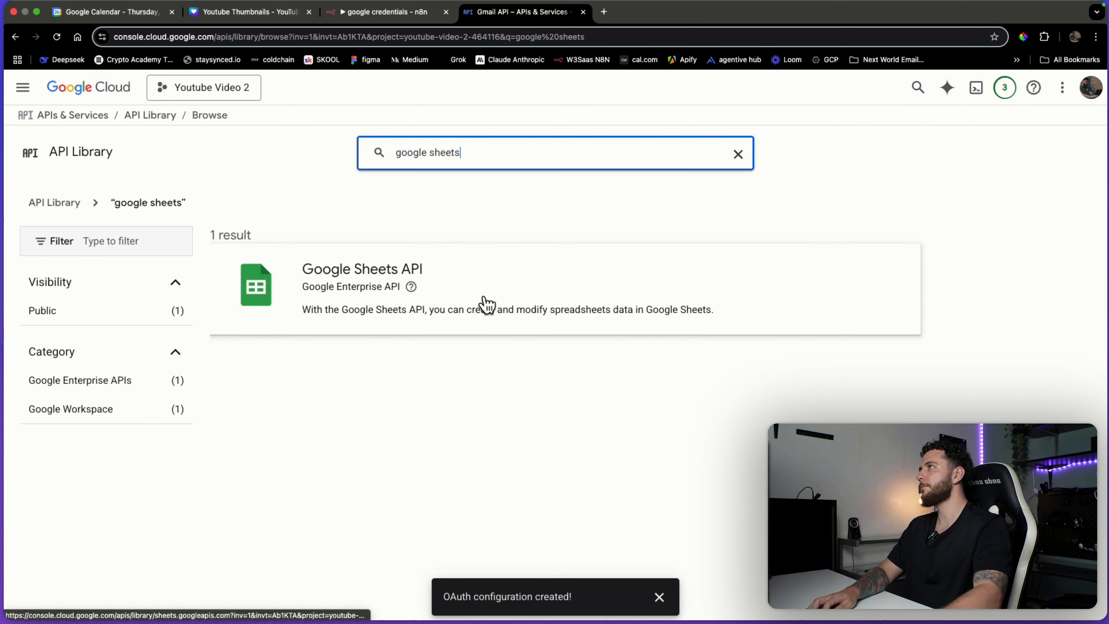
pyautogui.click(490, 317)
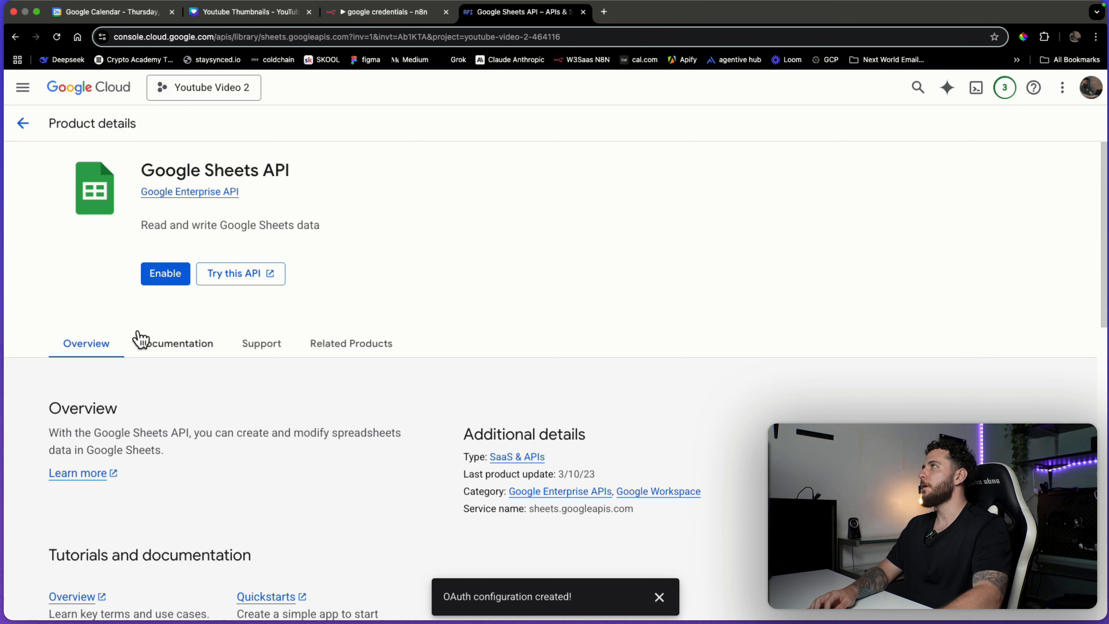
pyautogui.click(174, 280)
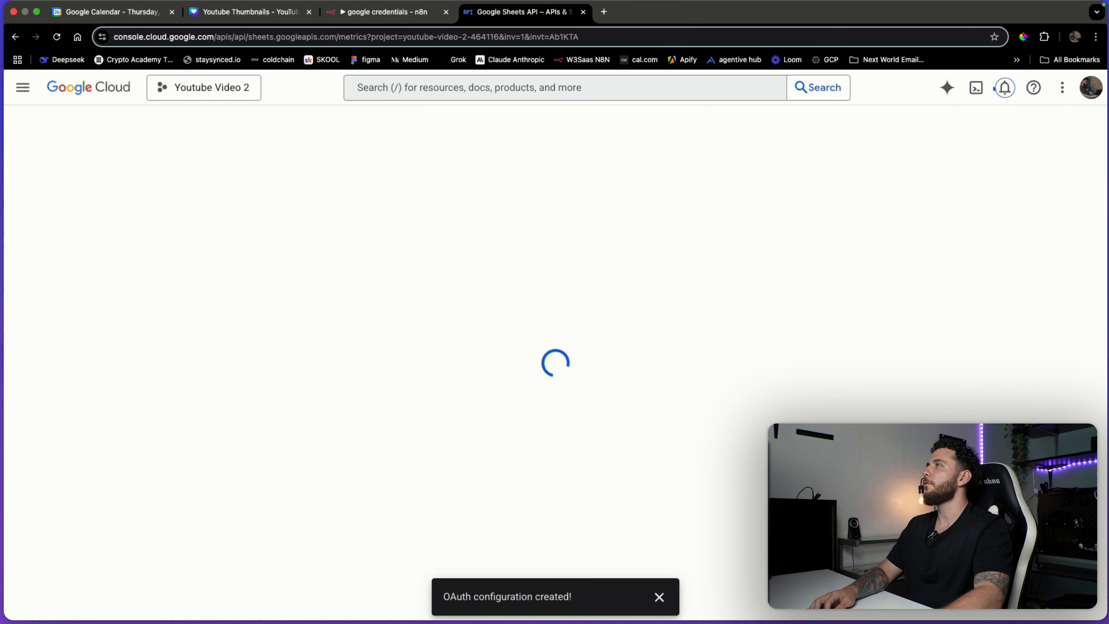
pyautogui.click(94, 242)
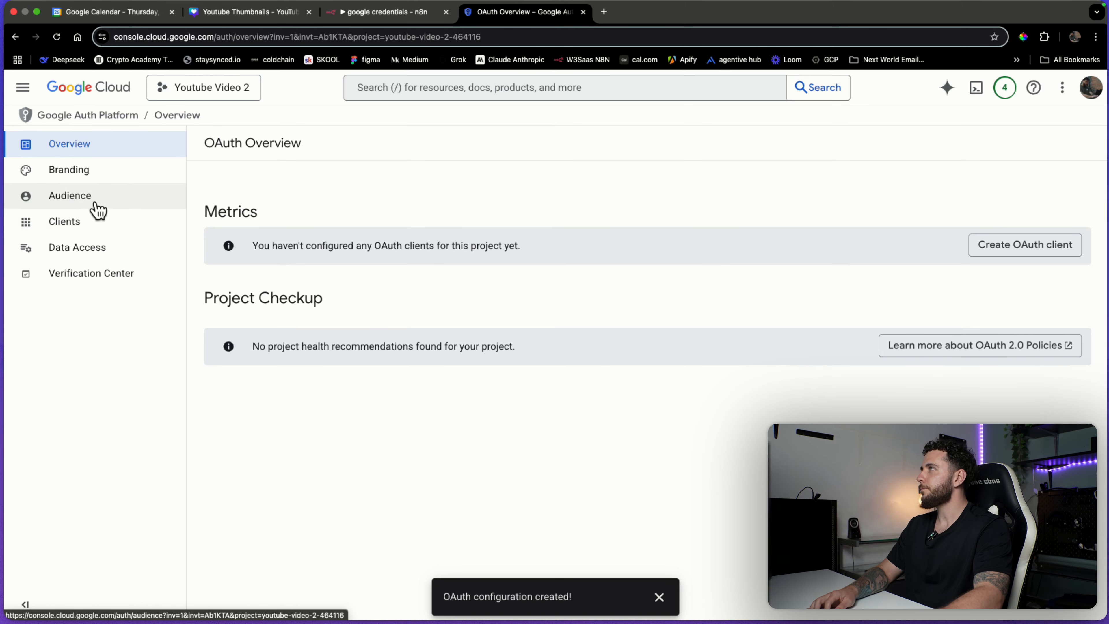
# Go to APIs & Services Credentials and start a new OAuth client ID.
pyautogui.click(22, 89)
pyautogui.moveTo(156, 287)
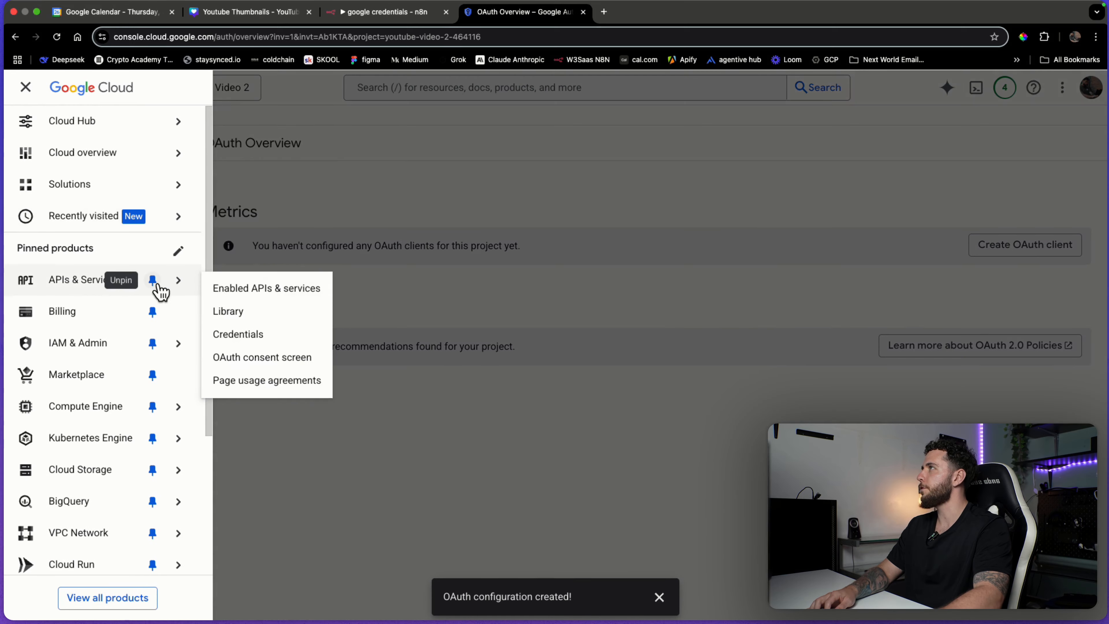
pyautogui.click(262, 337)
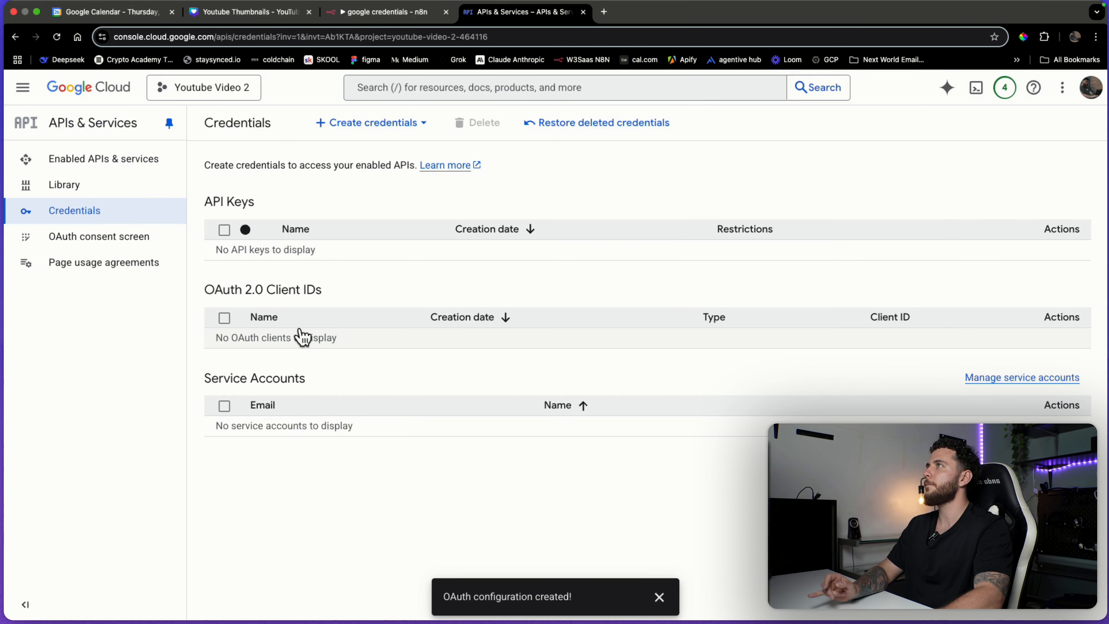
pyautogui.click(392, 132)
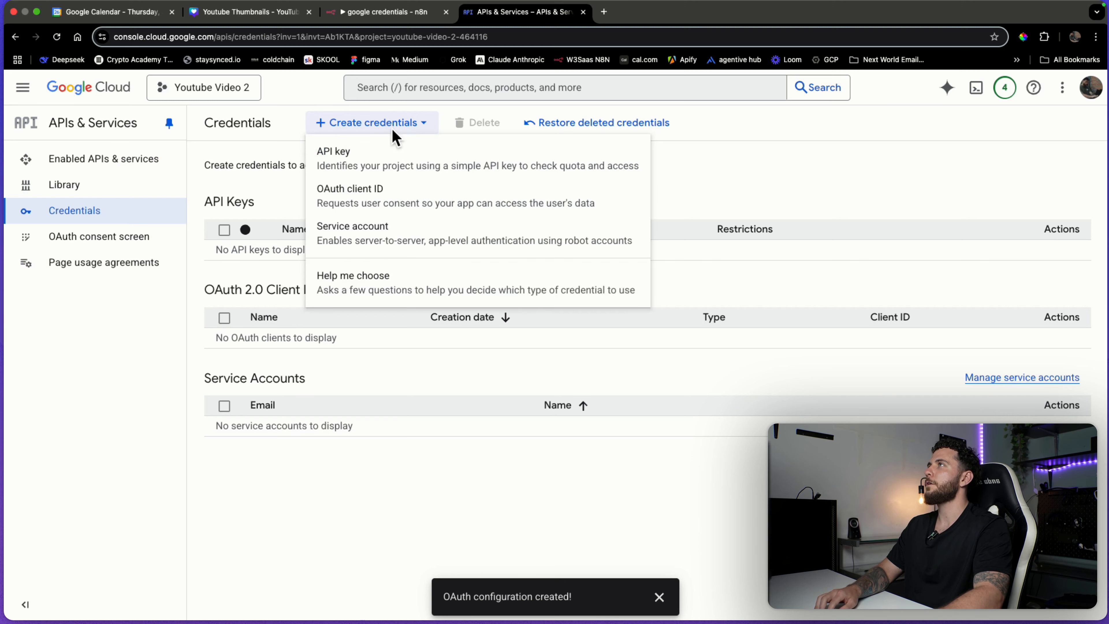
pyautogui.click(371, 203)
# Start a new OAuth2 credential from the n8n Google Drive node's settings.
pyautogui.hotkey('ctrl', 'shift', 'Tab')
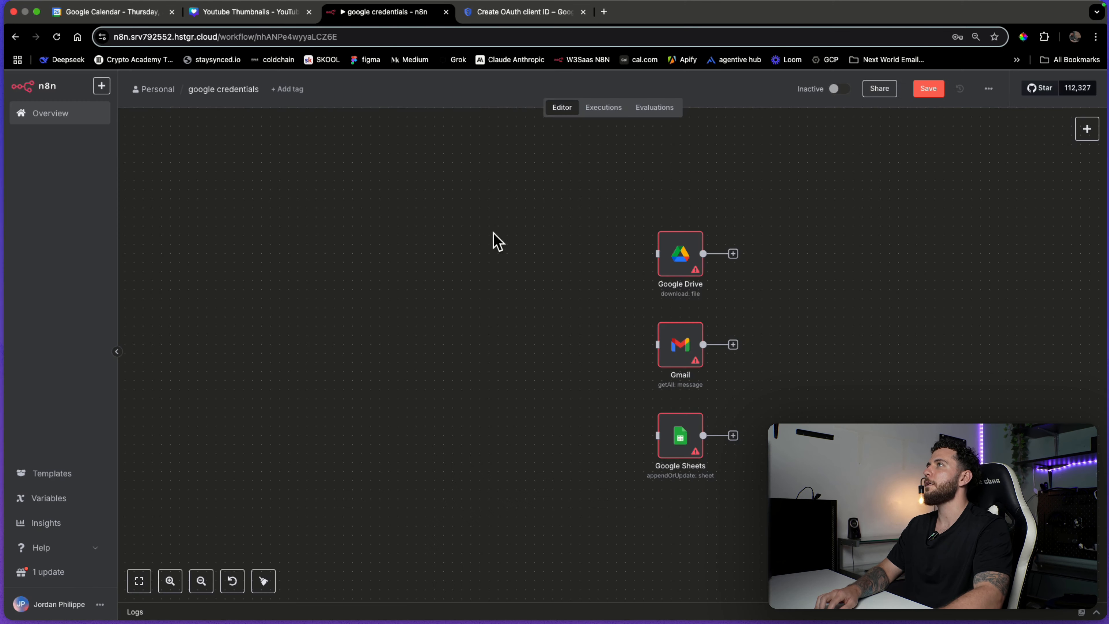
pyautogui.doubleClick(670, 271)
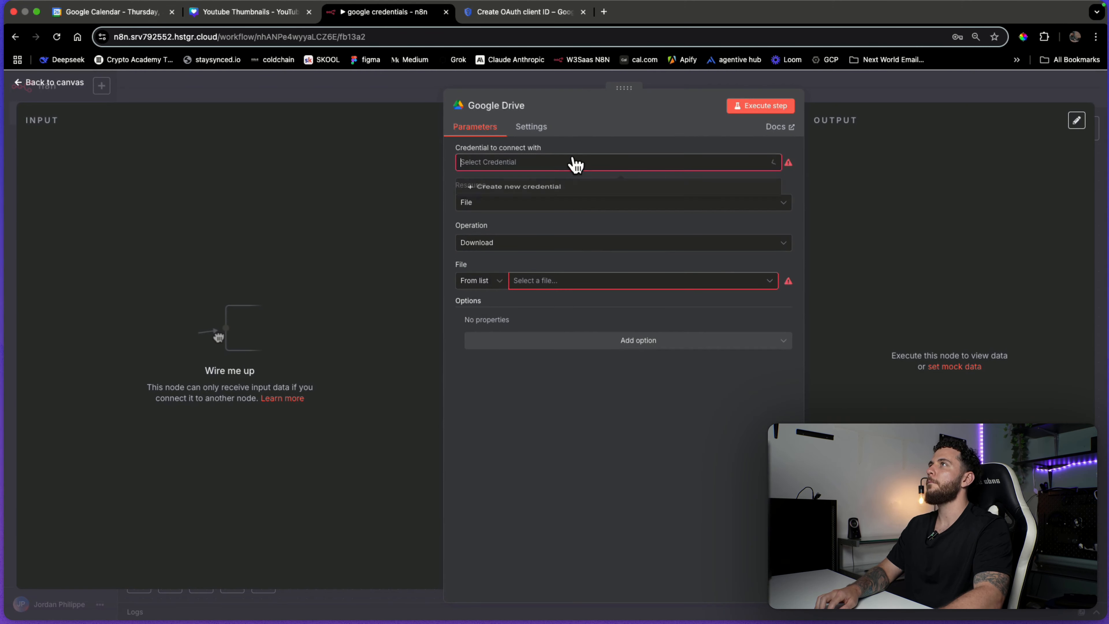
pyautogui.click(544, 191)
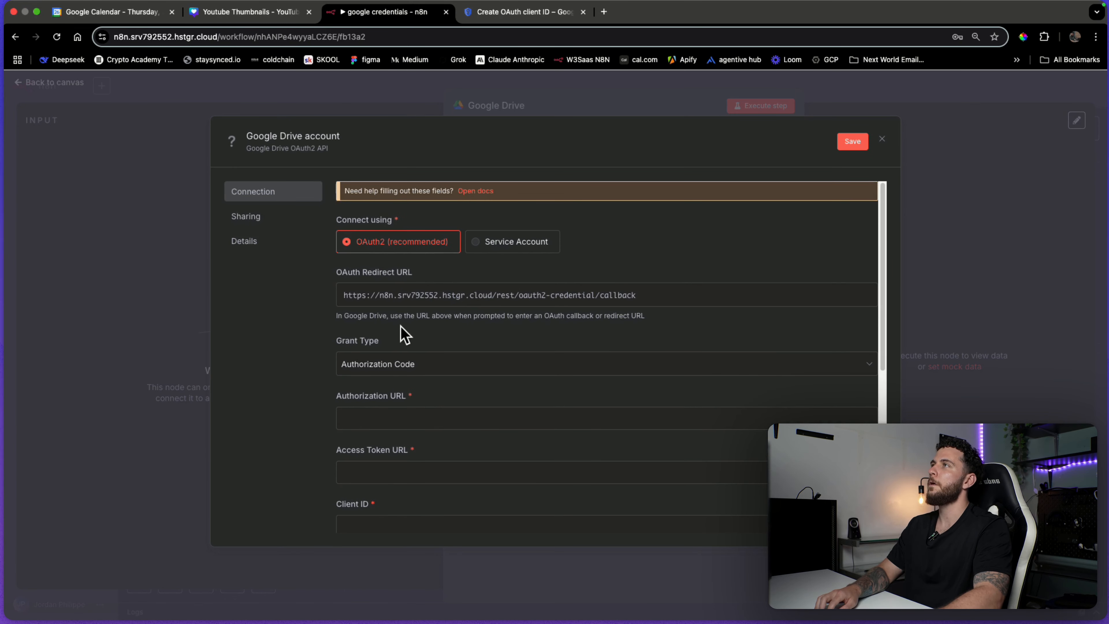
pyautogui.scroll(-3, 426, 394)
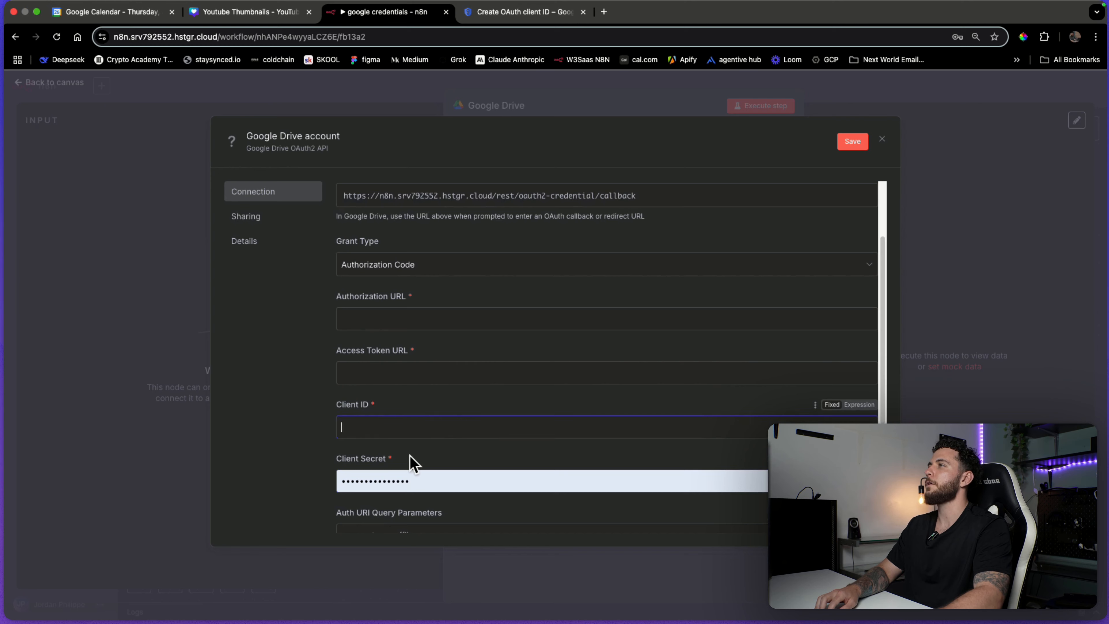
pyautogui.click(433, 455)
pyautogui.scroll(3, 422, 465)
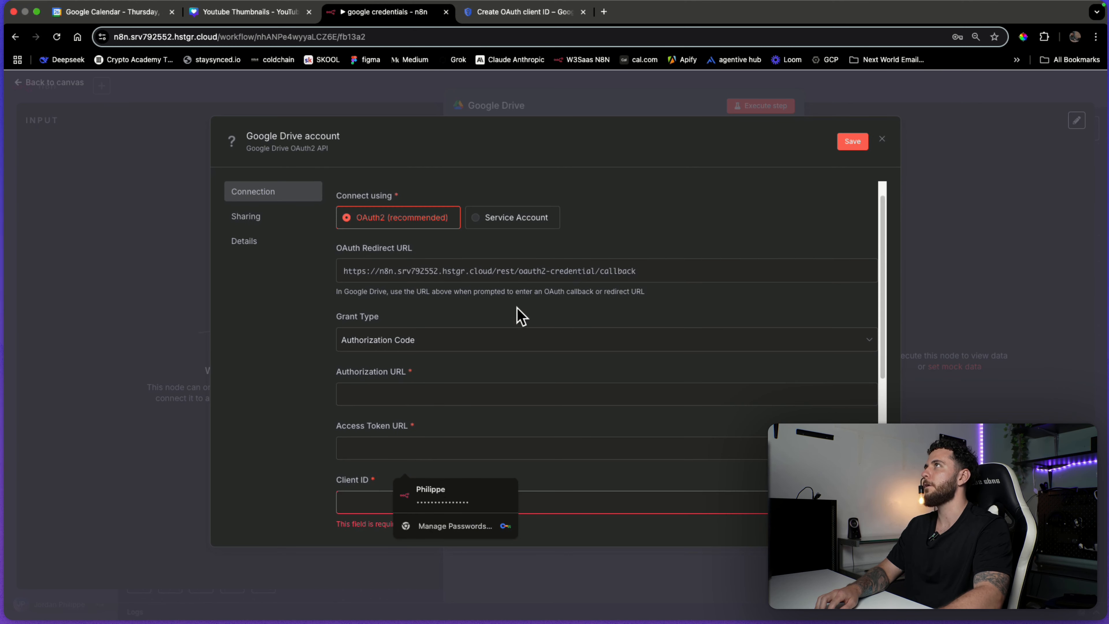
pyautogui.scroll(-5, 499, 328)
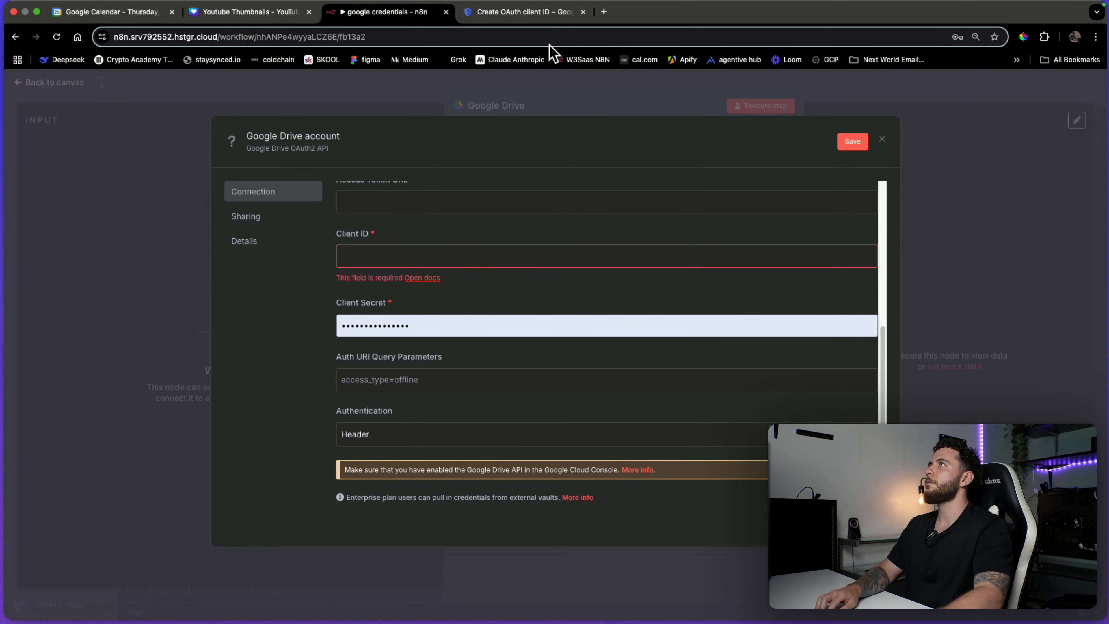
pyautogui.click(546, 13)
# Make the OAuth client a Web application named N8N GCP.
pyautogui.click(365, 251)
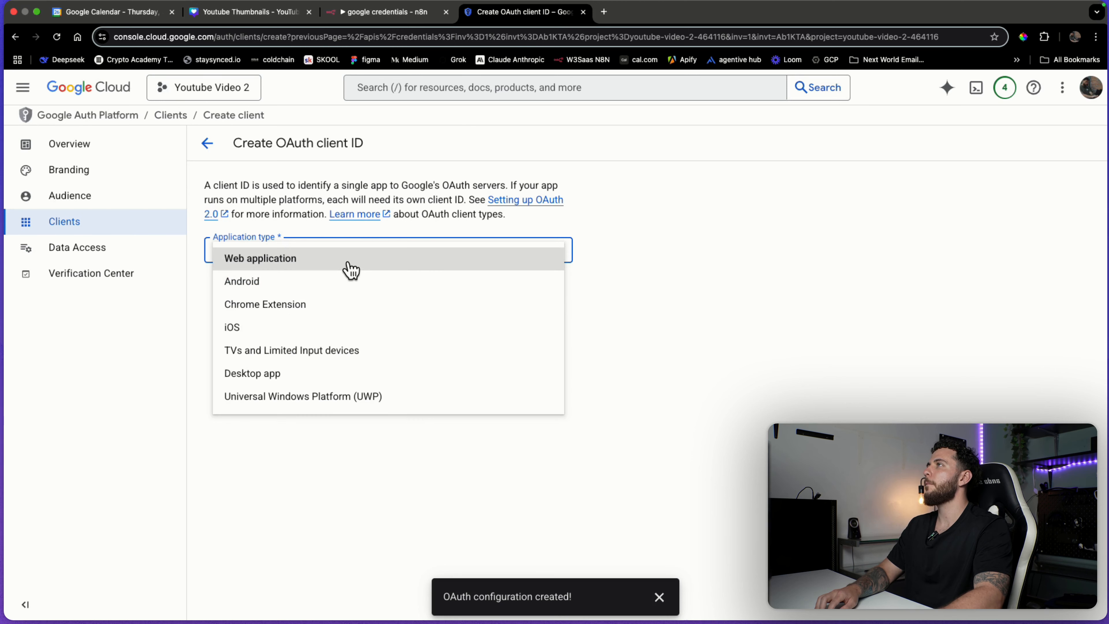
pyautogui.click(362, 262)
pyautogui.tripleClick(342, 289)
pyautogui.write('N8N GCP')
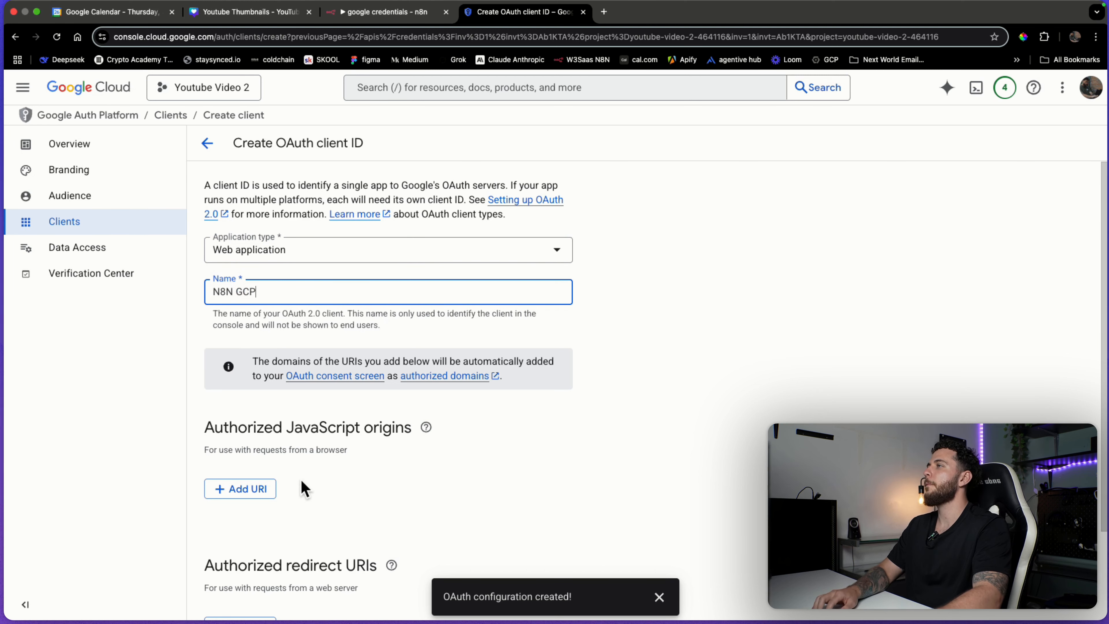
# Add n8n's callback URL as the authorized redirect URI and create the client.
pyautogui.scroll(-3, 302, 488)
pyautogui.click(402, 463)
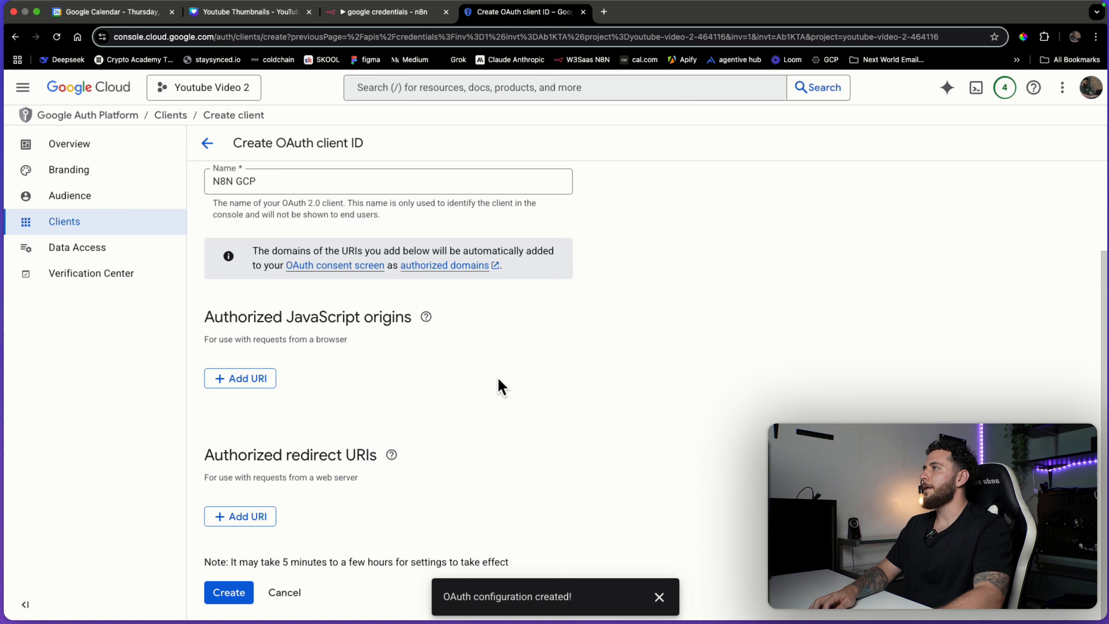
pyautogui.moveTo(301, 455); pyautogui.dragTo(373, 463)
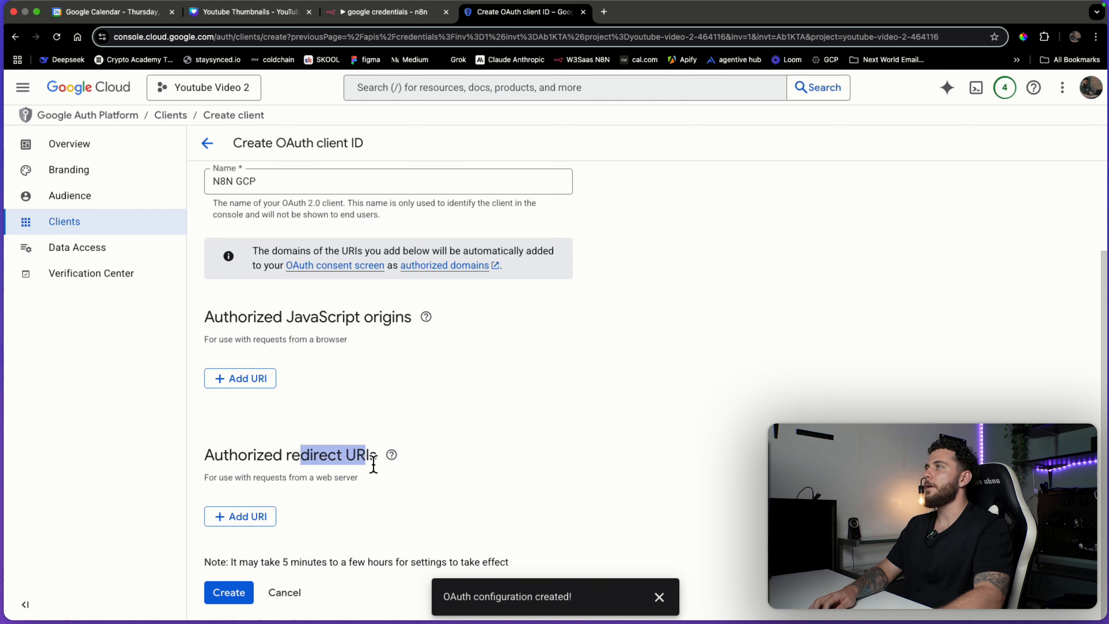
pyautogui.click(265, 518)
pyautogui.click(384, 12)
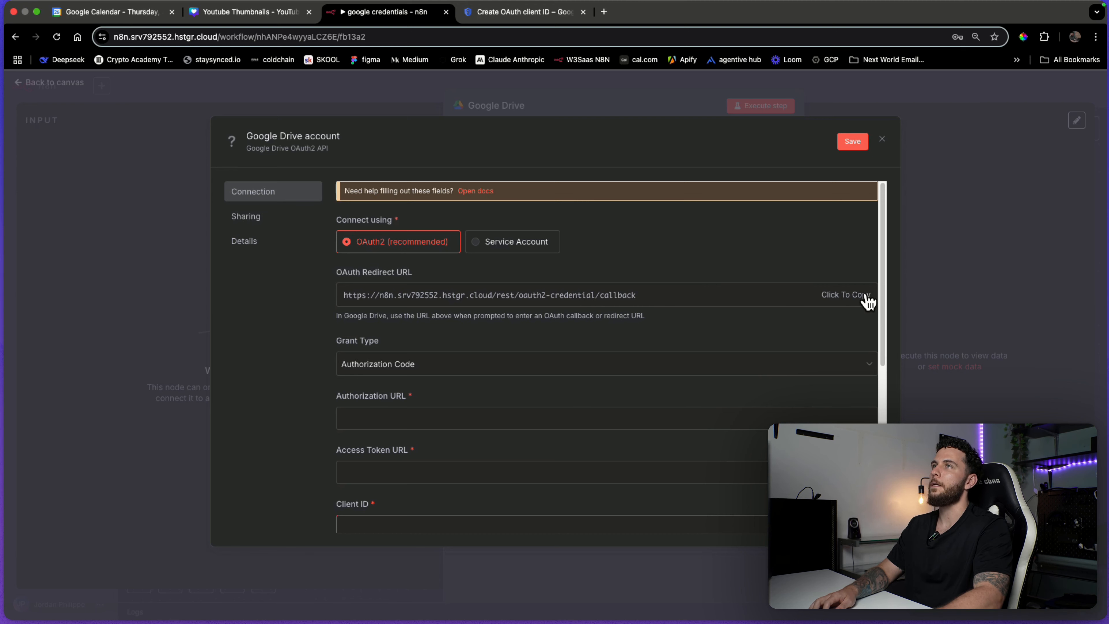
pyautogui.hotkey('ctrl', 'Tab')
pyautogui.scroll(-2, 544, 362)
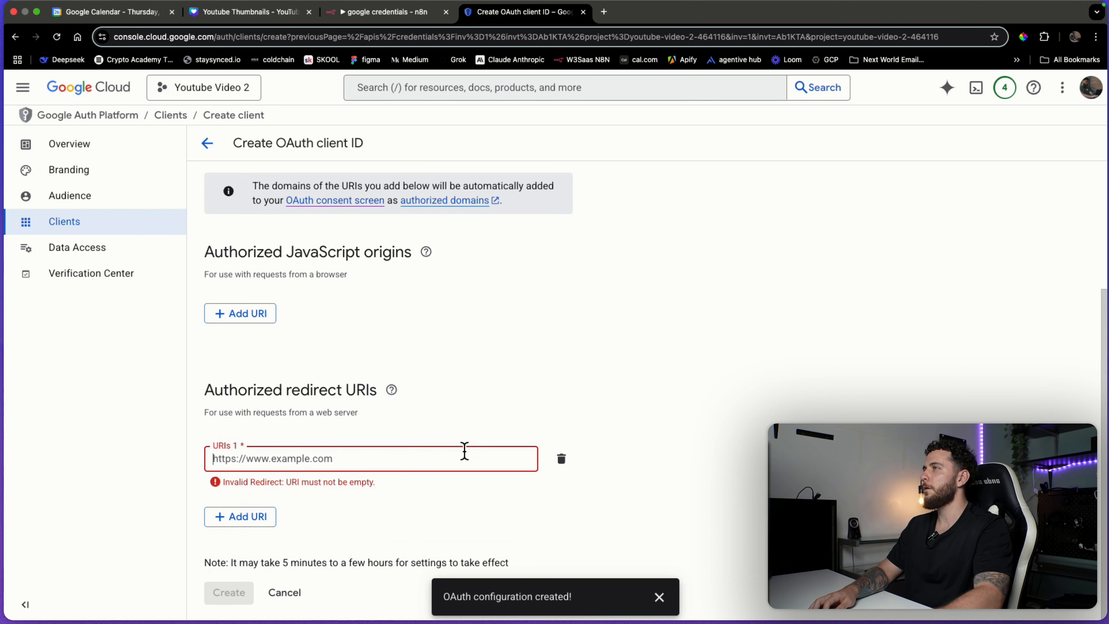
pyautogui.write('https://n8n.srv792552.hstgr.cloud/rest/oauth2-credential/callback')
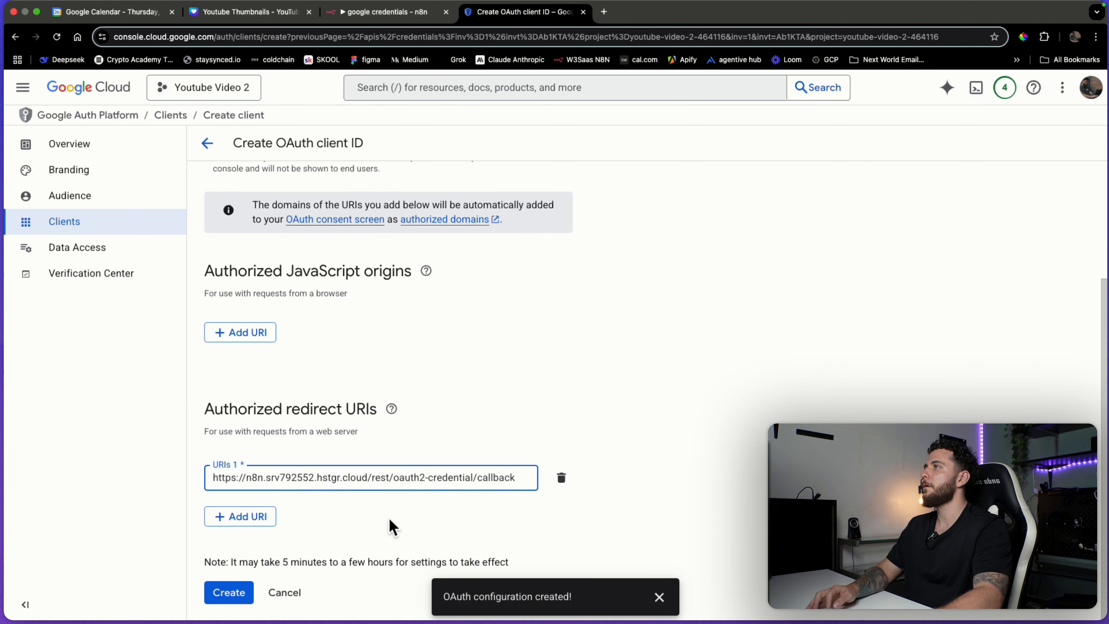
pyautogui.click(228, 594)
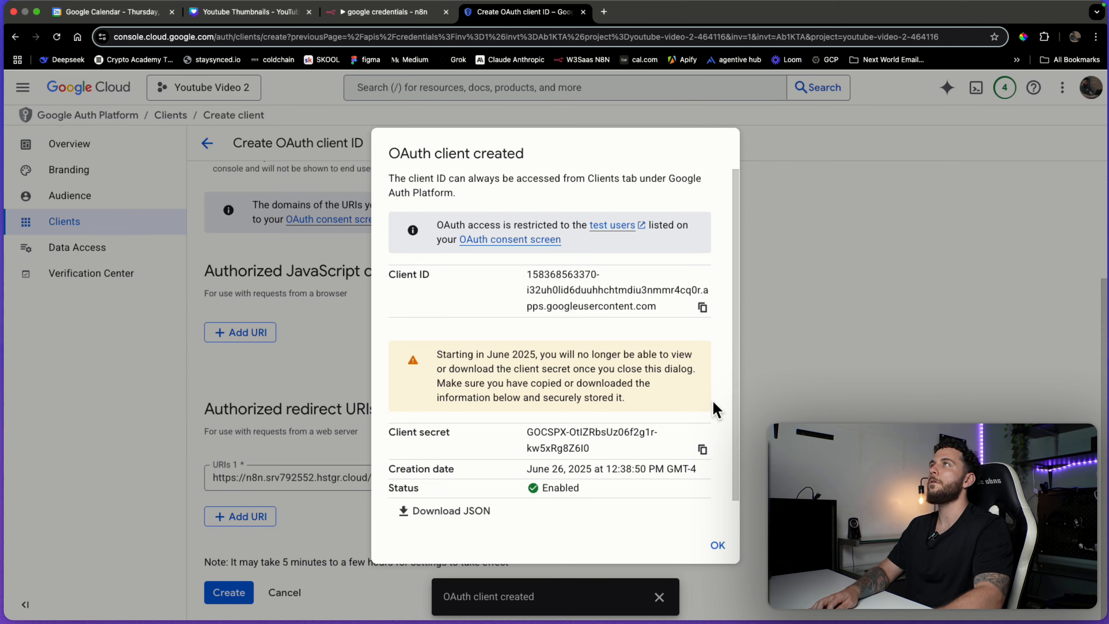
# Paste the new Google client ID into the Drive credential's Client ID field.
pyautogui.hotkey('ctrl', 'shift', 'Tab')
pyautogui.scroll(-2, 547, 424)
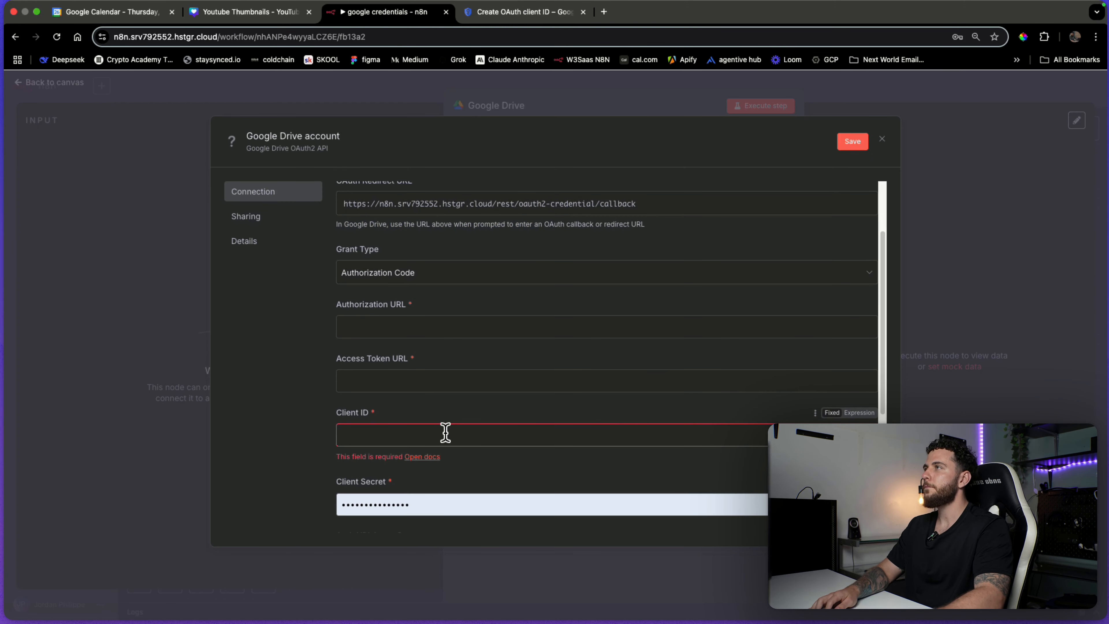
pyautogui.click(445, 432)
pyautogui.press('super+v')
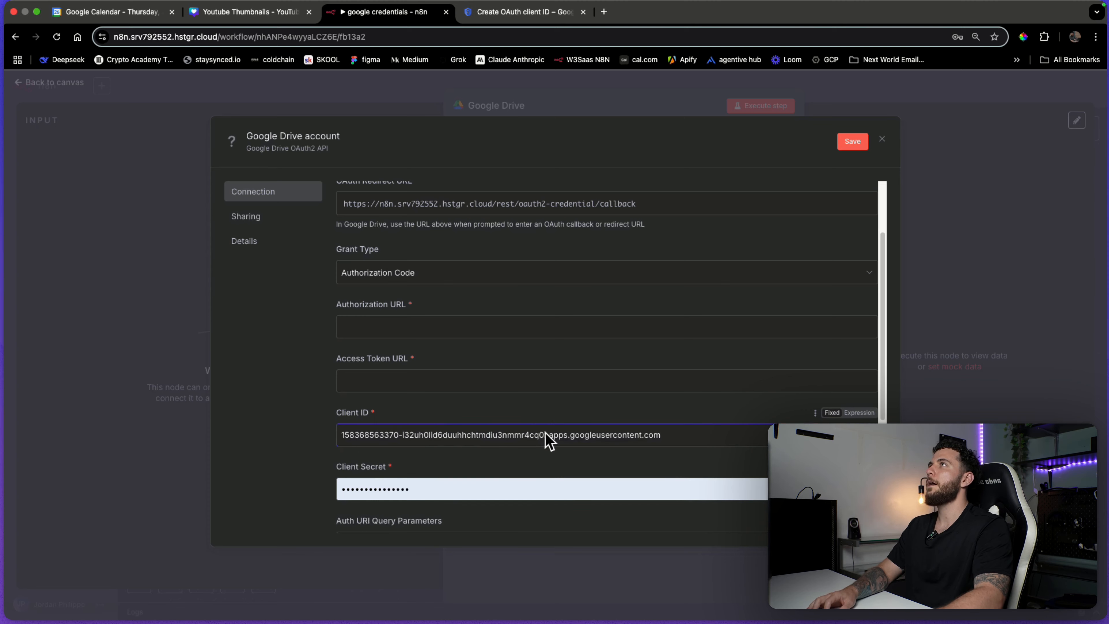
# Copy the client secret from Google Cloud into Client Secret and save the credential.
pyautogui.hotkey('ctrl', 'Tab')
pyautogui.click(702, 451)
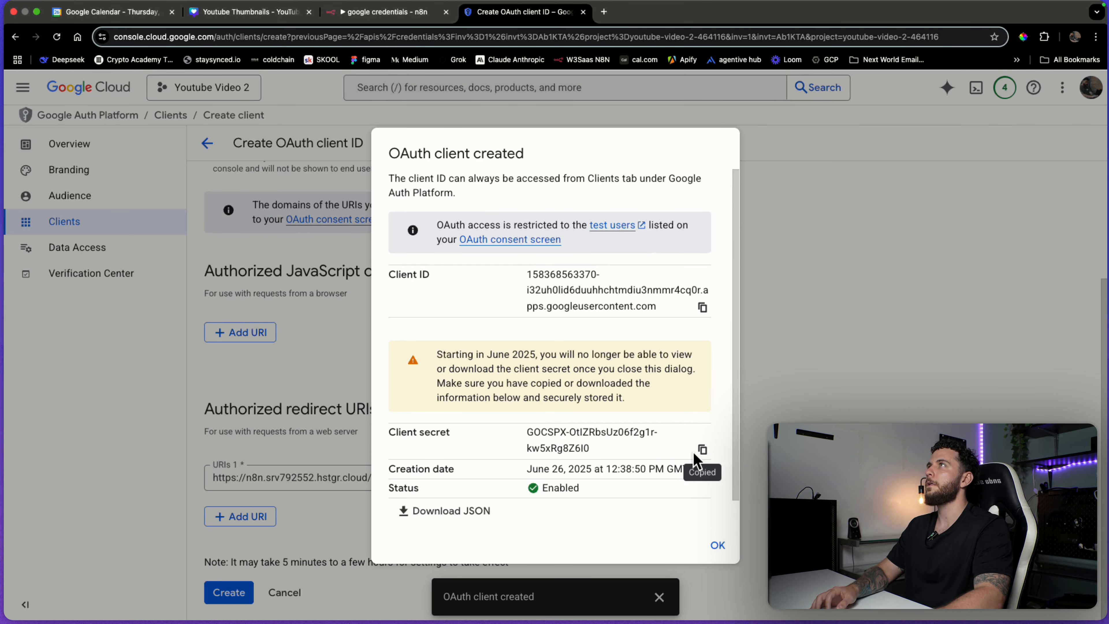
pyautogui.hotkey('ctrl', 'shift', 'Tab')
pyautogui.scroll(-3, 607, 462)
pyautogui.scroll(1, 559, 466)
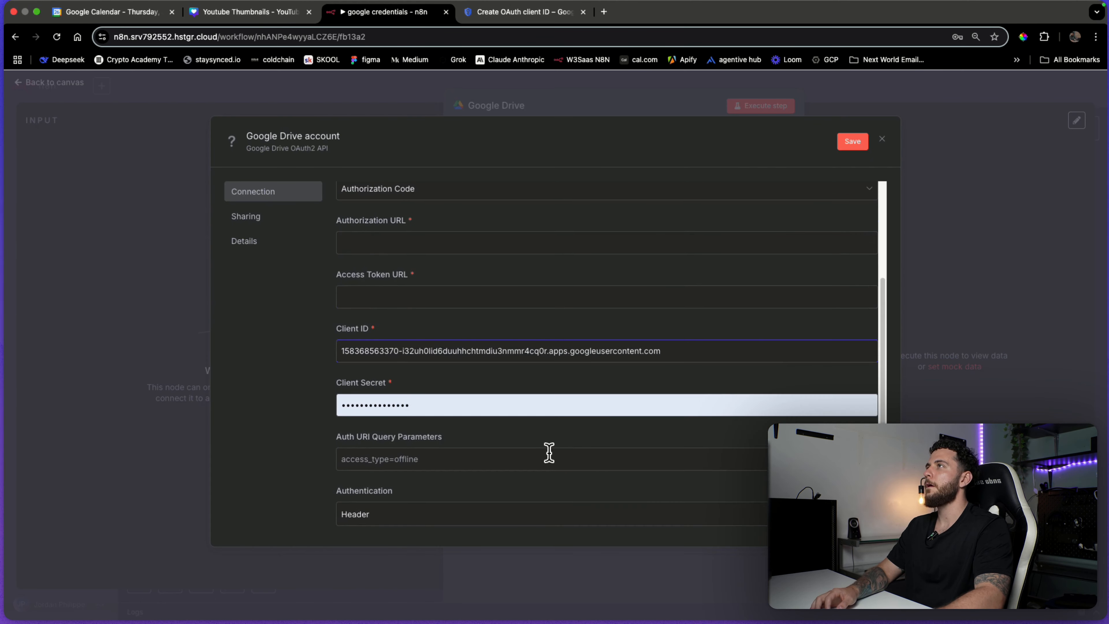
pyautogui.click(530, 411)
pyautogui.press('super+v')
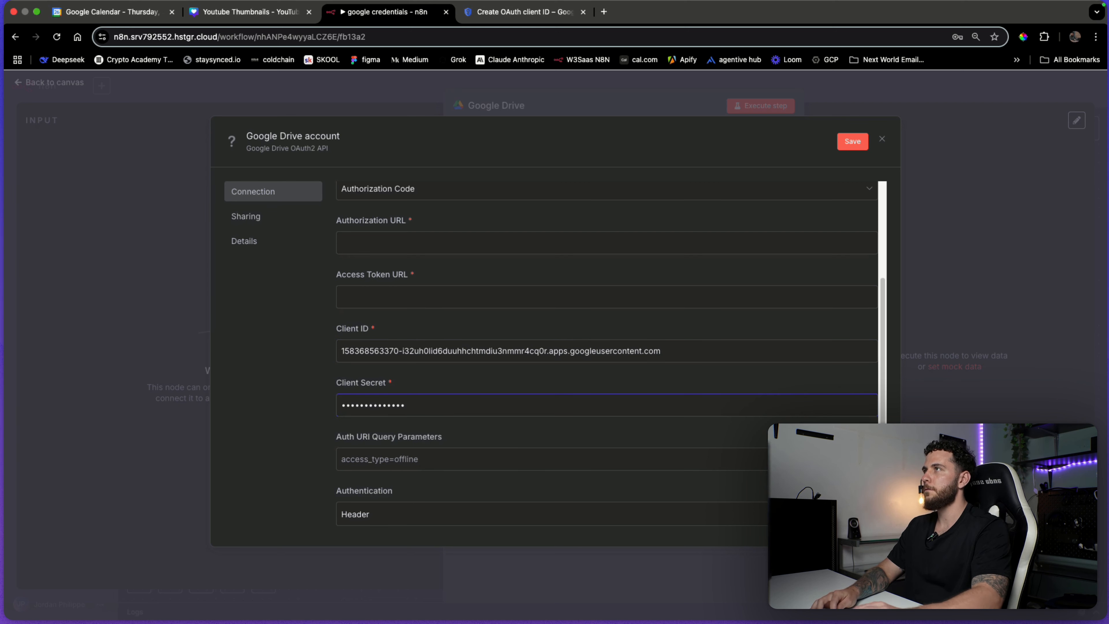
pyautogui.press('BackSpace')
pyautogui.press('super+v')
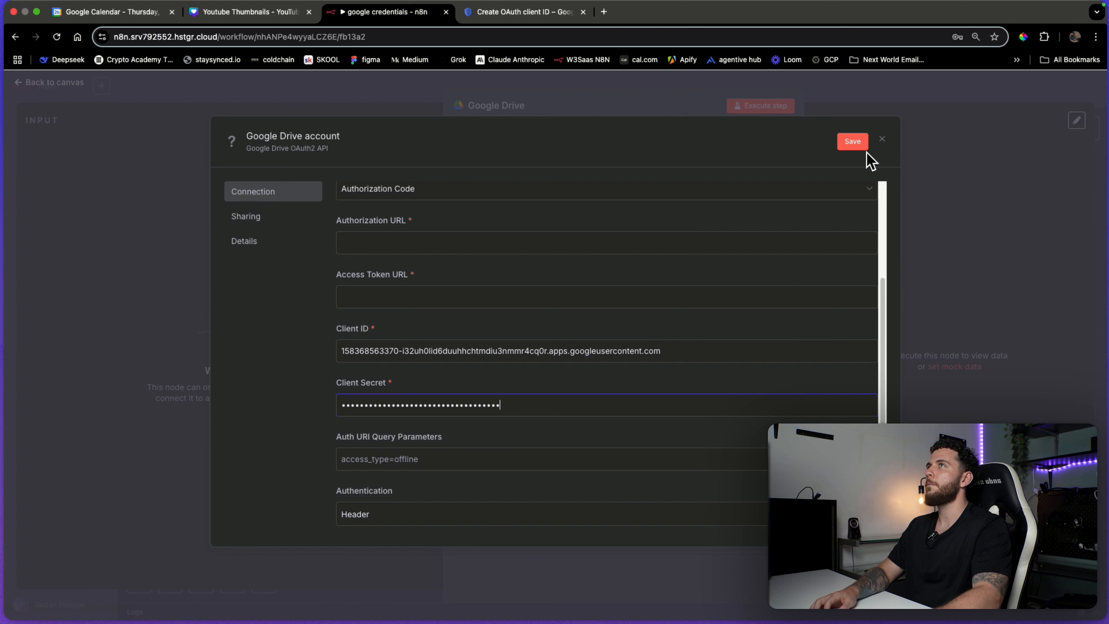
pyautogui.click(853, 141)
pyautogui.scroll(-3, 481, 458)
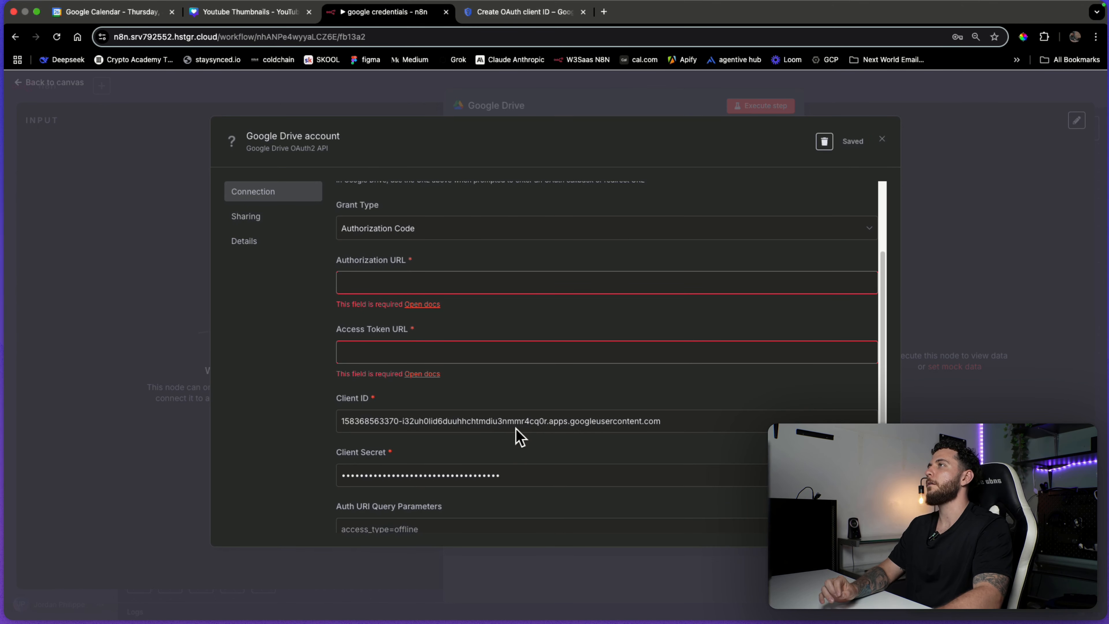
pyautogui.click(376, 280)
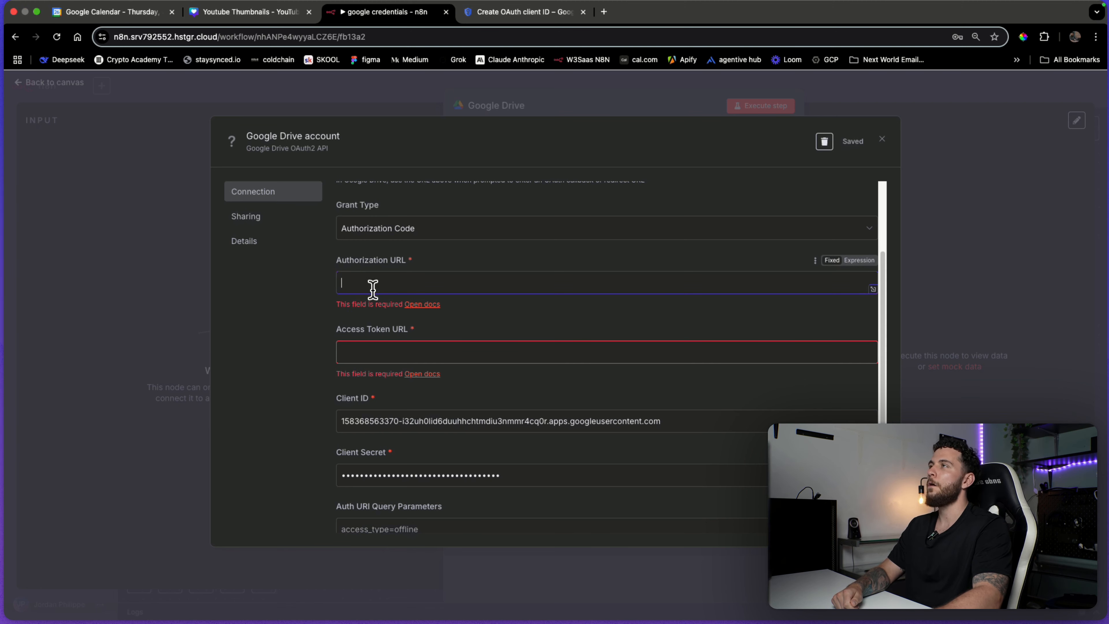
pyautogui.click(392, 352)
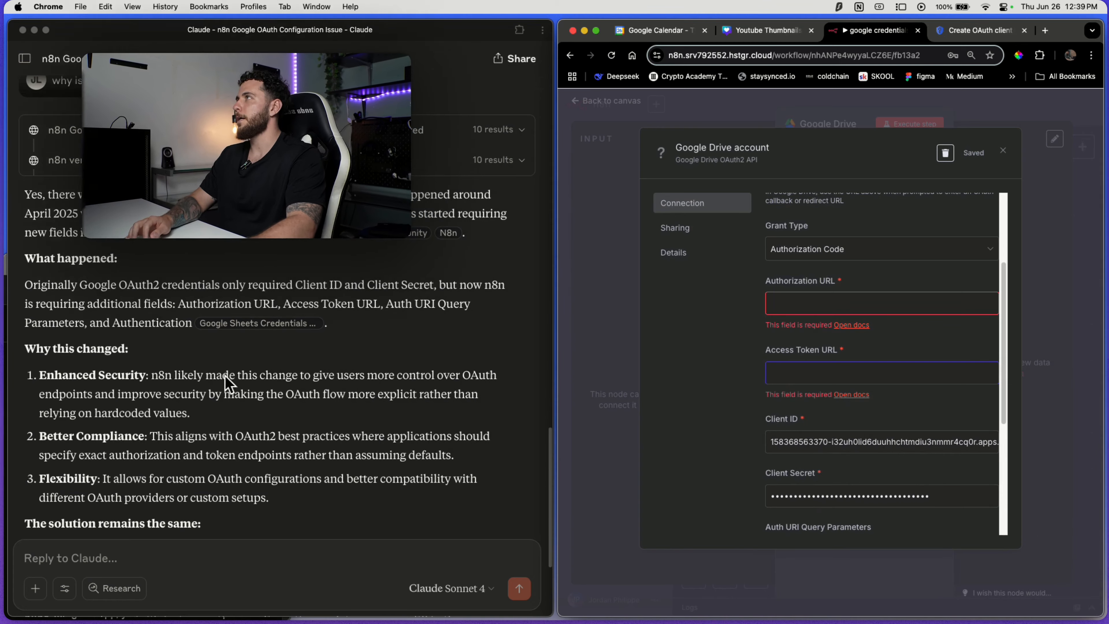
# Review Claude's answer about Google OAuth endpoints, collapsing its search result groups.
pyautogui.scroll(3, 306, 328)
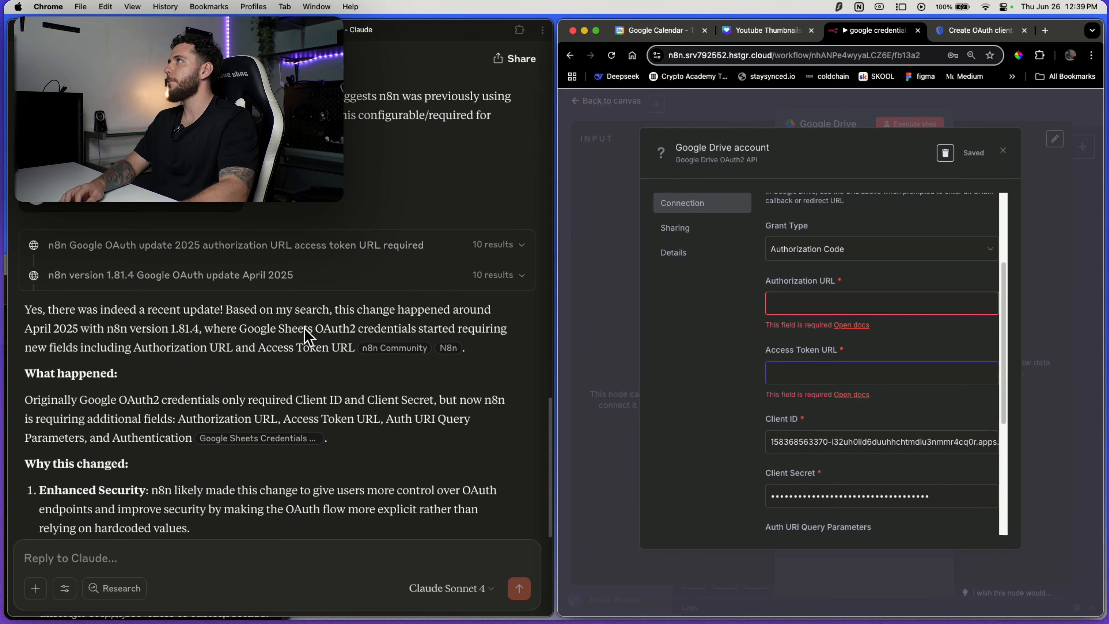
pyautogui.scroll(-4, 305, 328)
pyautogui.scroll(3, 309, 337)
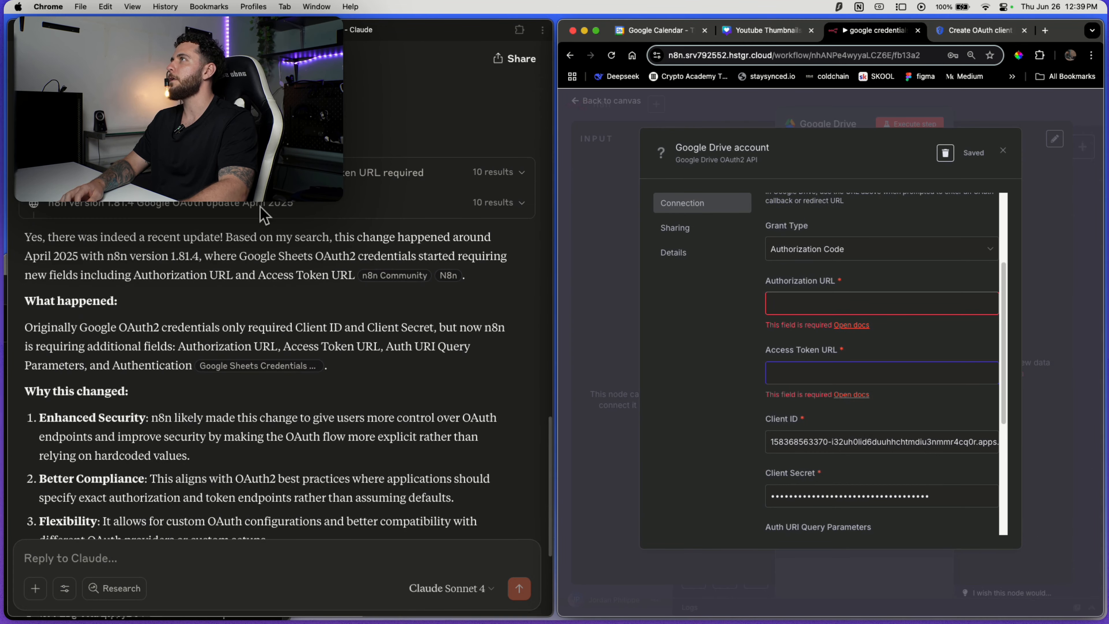
pyautogui.click(288, 210)
pyautogui.click(253, 210)
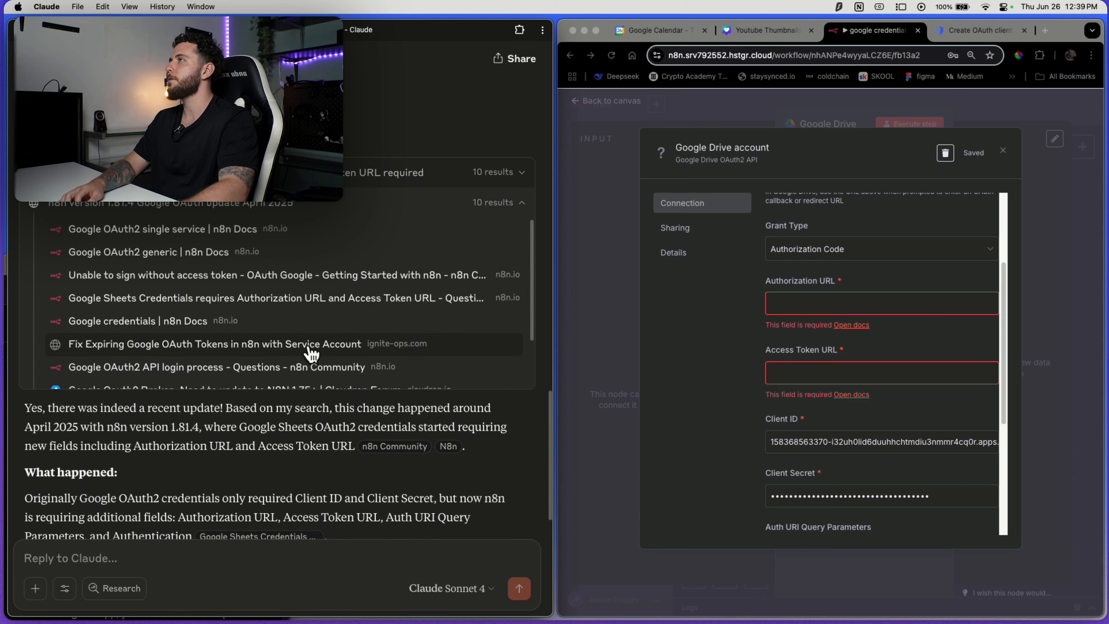
pyautogui.click(523, 177)
pyautogui.click(526, 179)
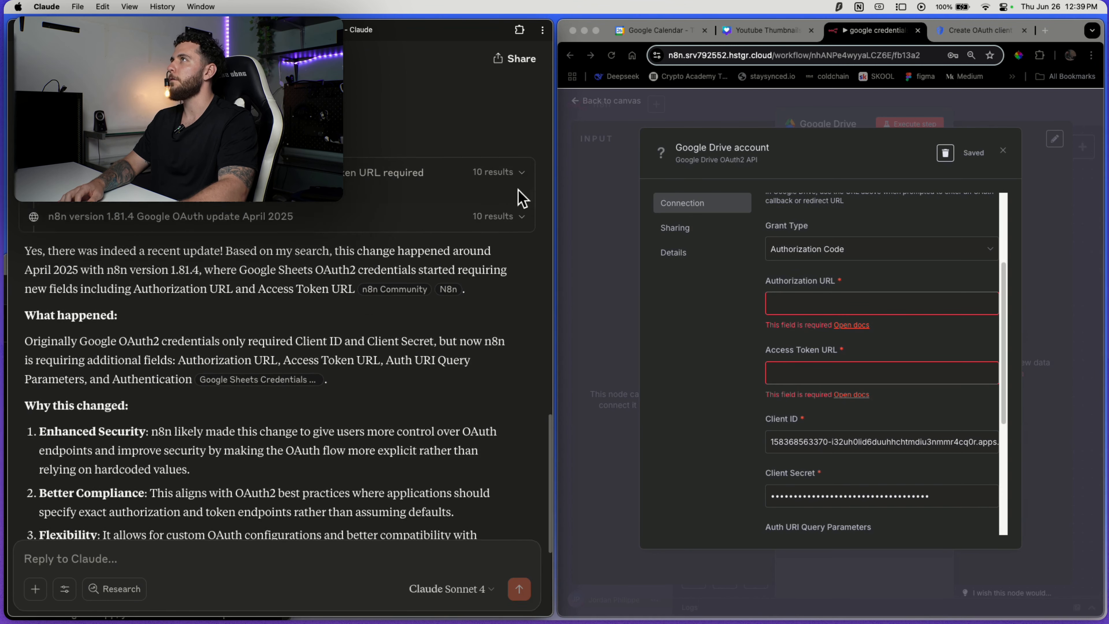
pyautogui.scroll(-6, 248, 413)
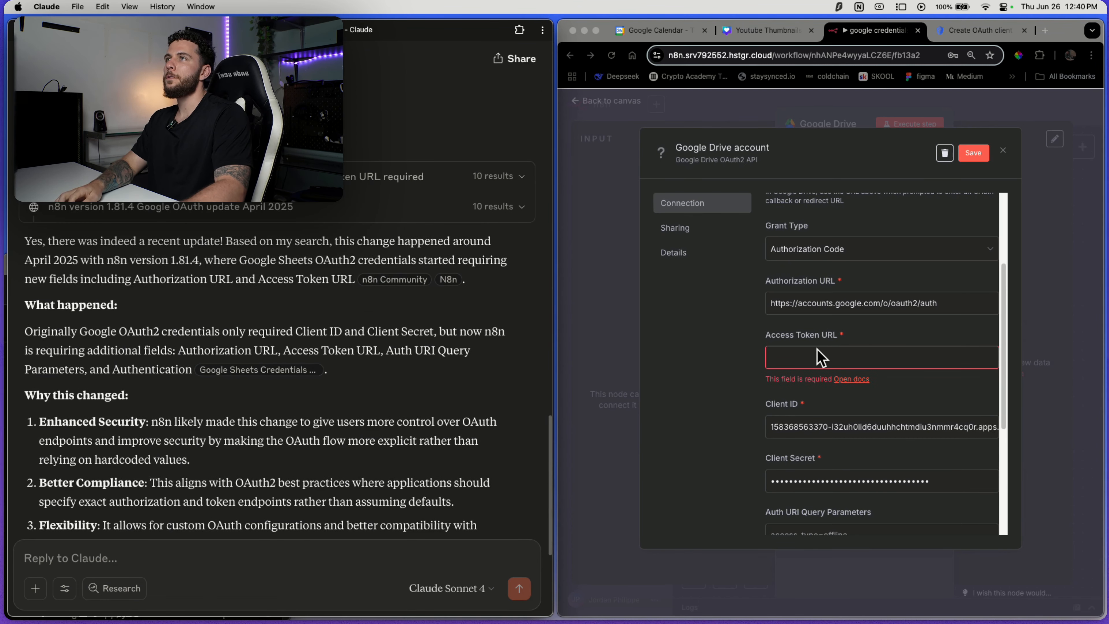
# Copy the Authorization URL from Claude's answer and paste it into the credential.
pyautogui.click(810, 351)
pyautogui.scroll(-4, 288, 324)
pyautogui.click(218, 417)
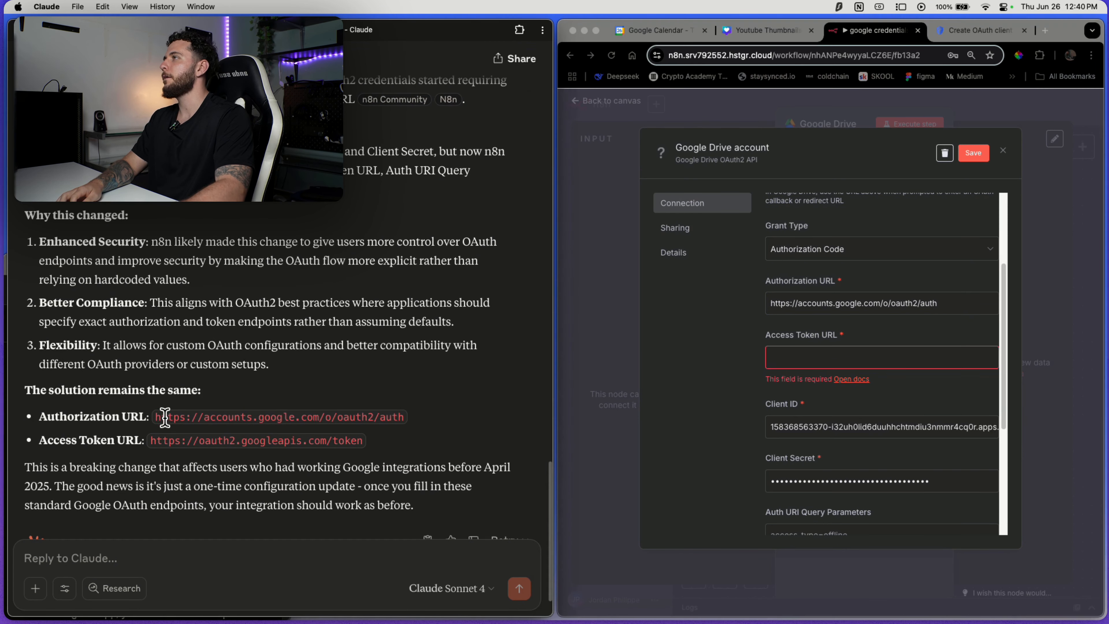
pyautogui.moveTo(155, 418); pyautogui.dragTo(401, 420)
pyautogui.scroll(4, 441, 345)
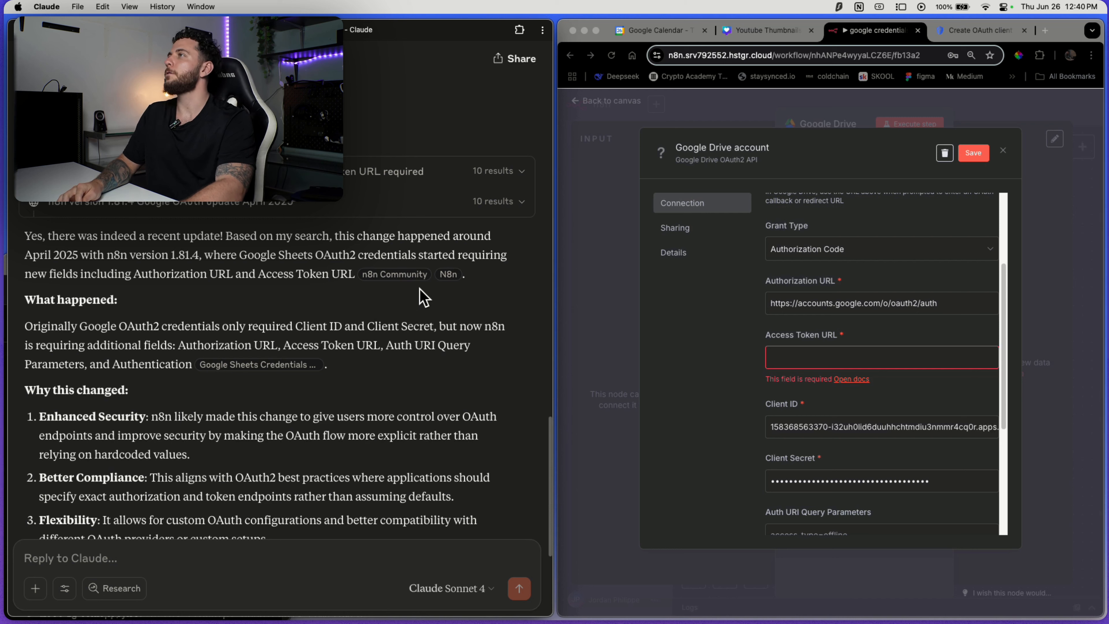
pyautogui.scroll(-4, 435, 292)
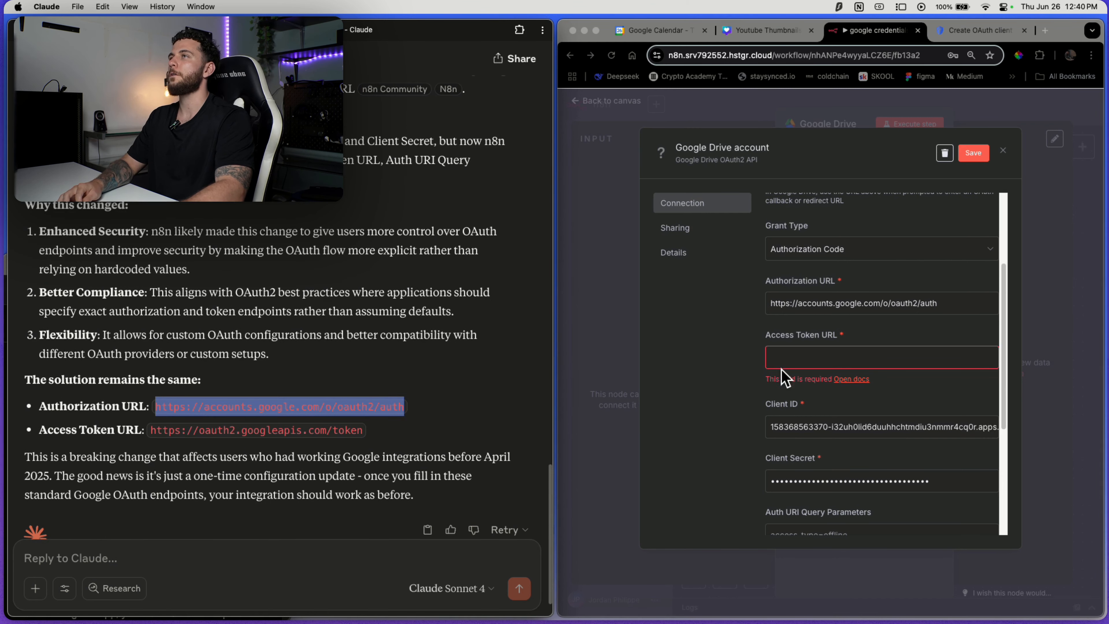
pyautogui.click(800, 356)
pyautogui.press('super+v')
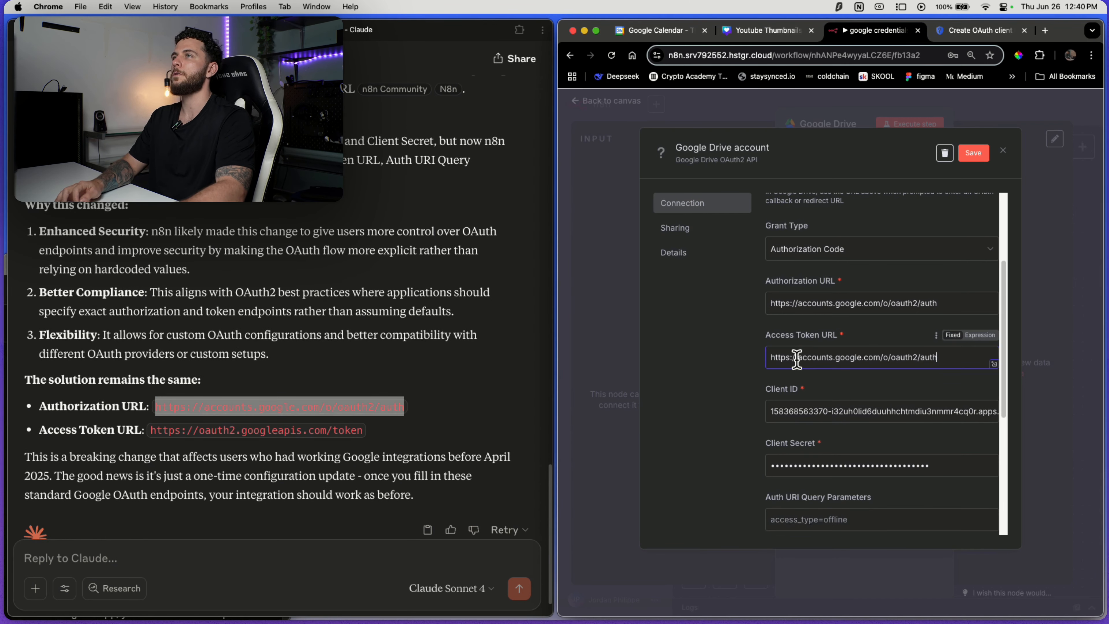
# Replace the wrong Access Token URL with Claude's oauth2.googleapis.com/token URL.
pyautogui.click(382, 446)
pyautogui.click(192, 429)
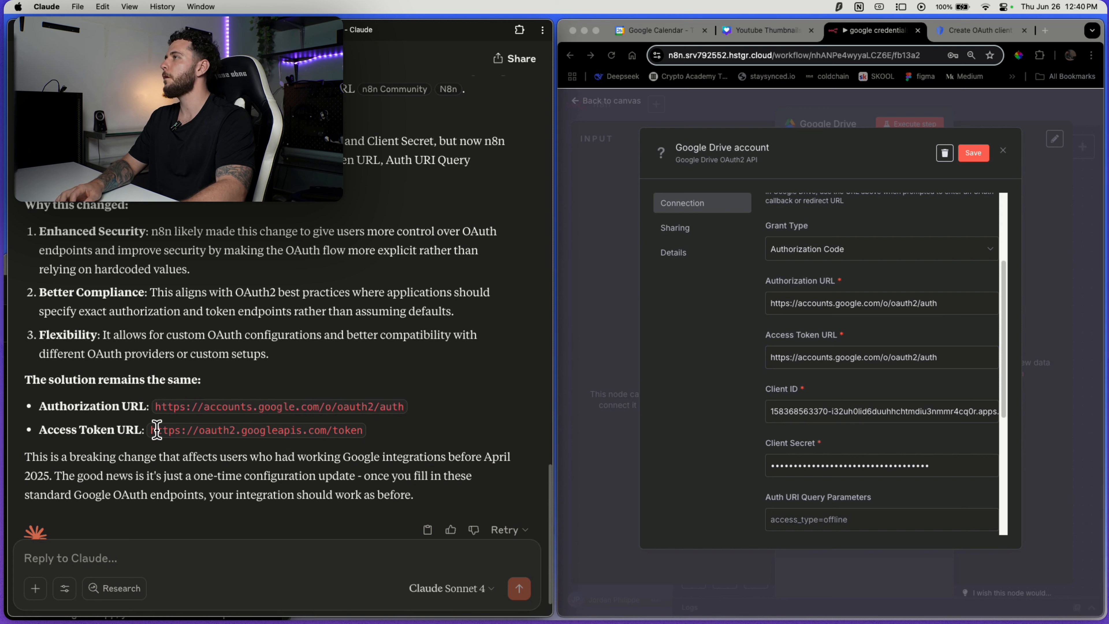
pyautogui.moveTo(150, 430); pyautogui.dragTo(364, 439)
pyautogui.press('super+c')
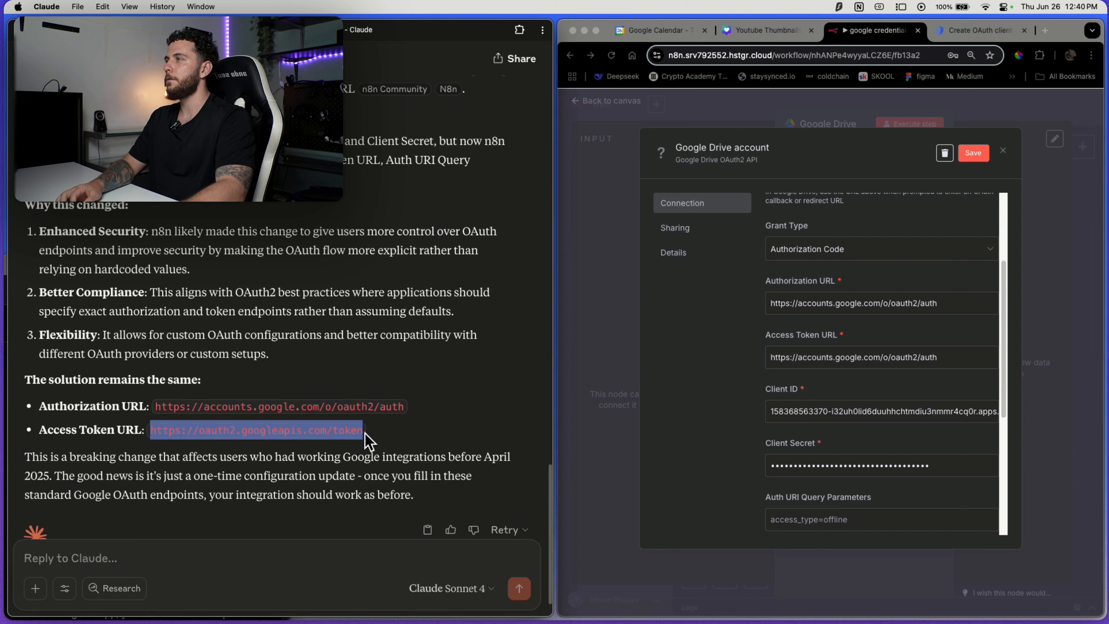
pyautogui.doubleClick(841, 359)
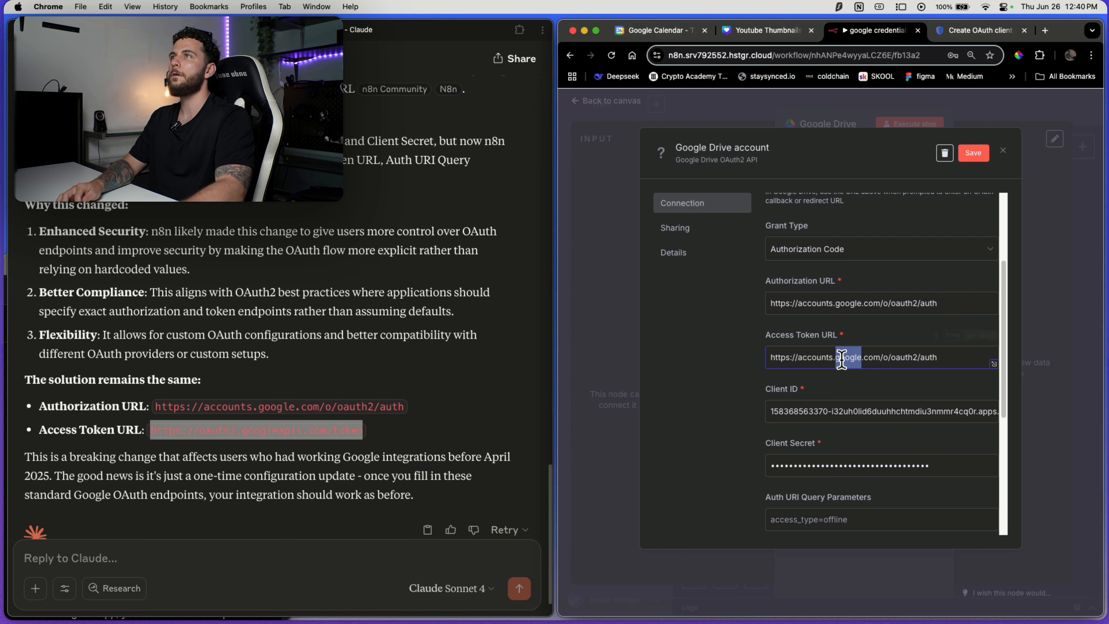
pyautogui.tripleClick(842, 359)
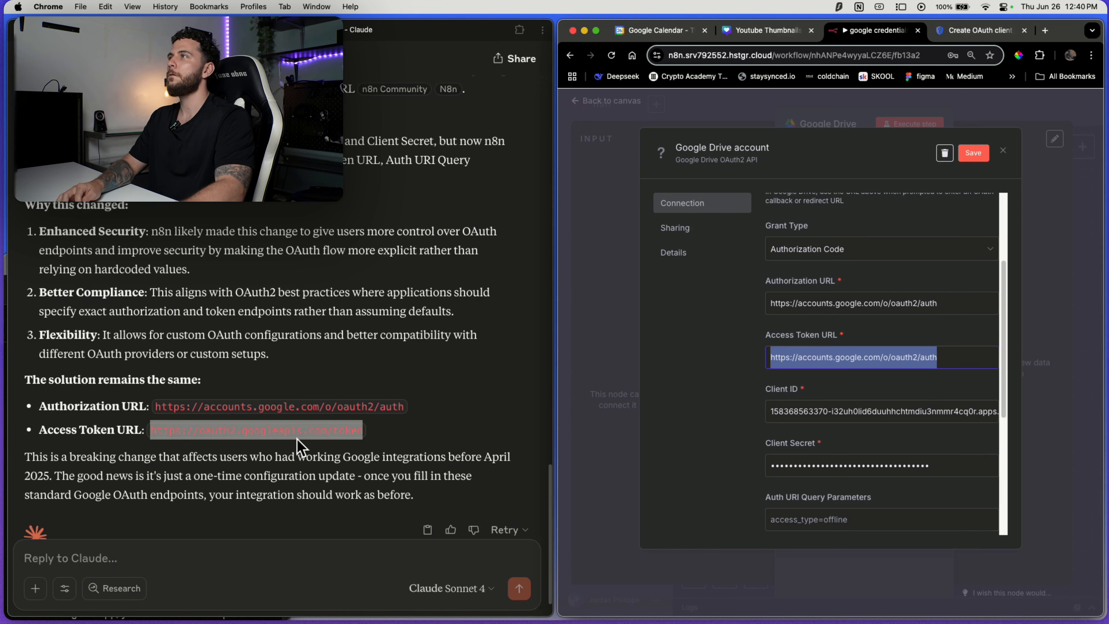
pyautogui.press('super+v')
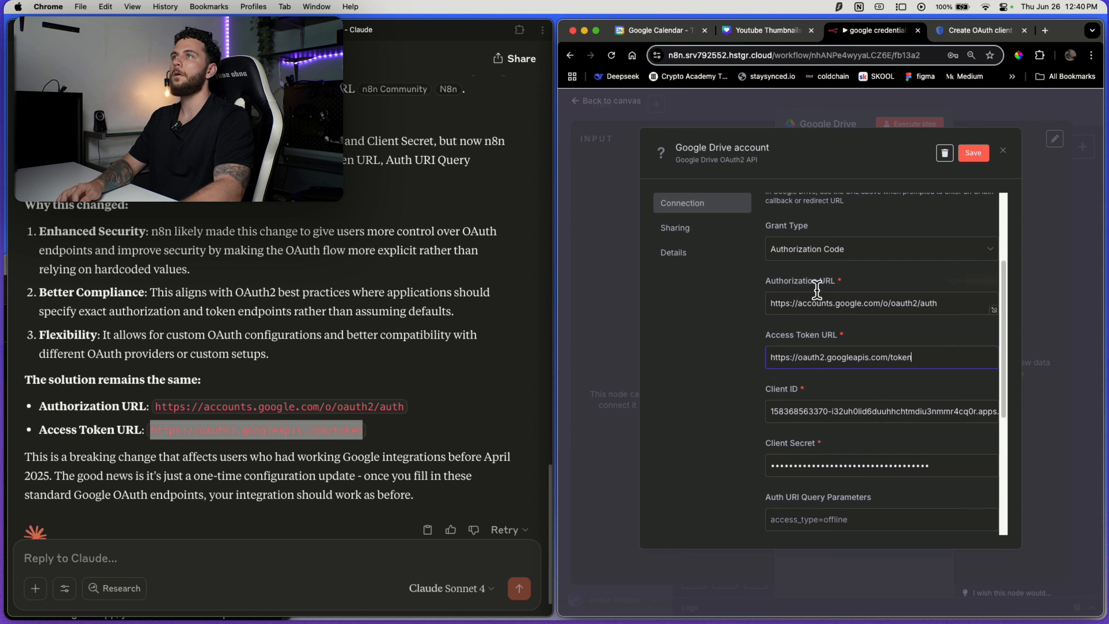
pyautogui.scroll(-5, 895, 315)
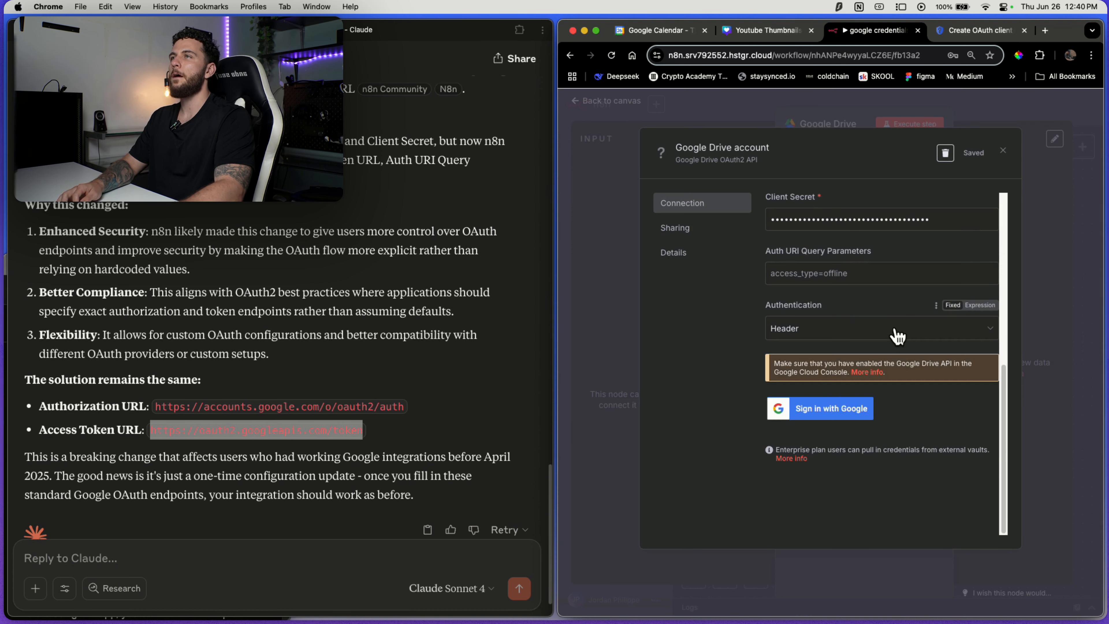
# Sign in with Google and grant hstgr.cloud all requested Google Drive permissions.
pyautogui.click(841, 415)
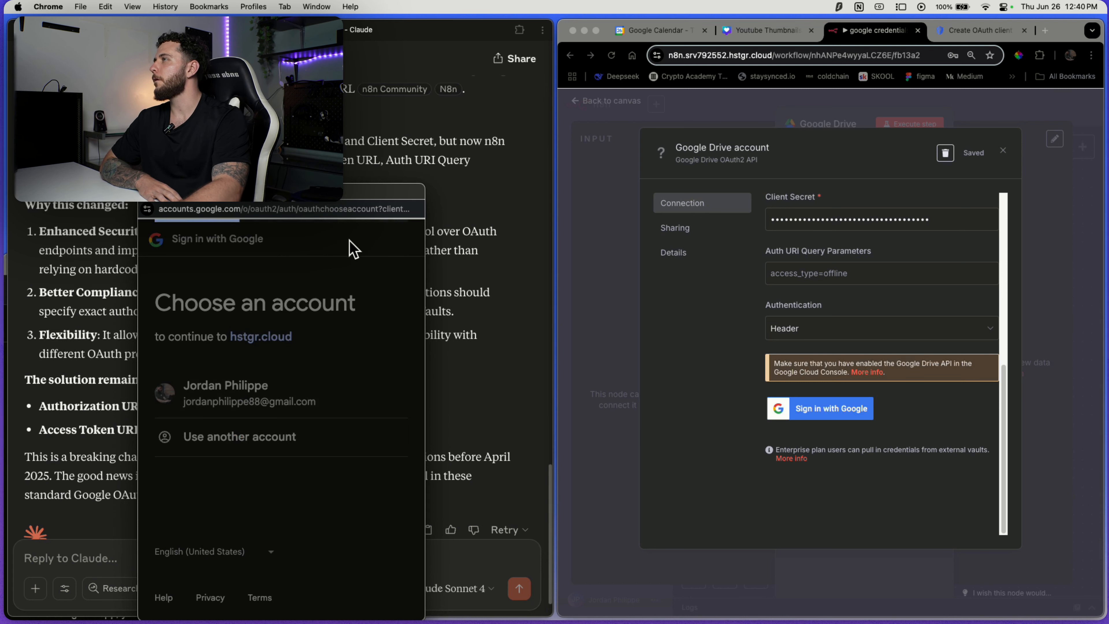
pyautogui.moveTo(357, 201); pyautogui.dragTo(344, 101)
pyautogui.click(186, 376)
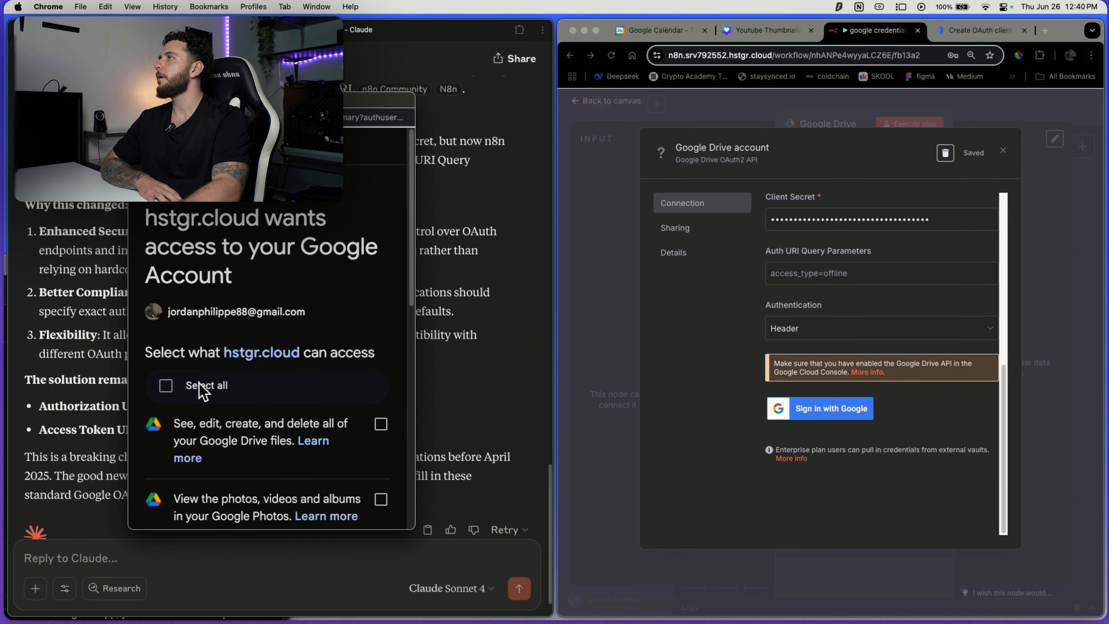
pyautogui.click(166, 386)
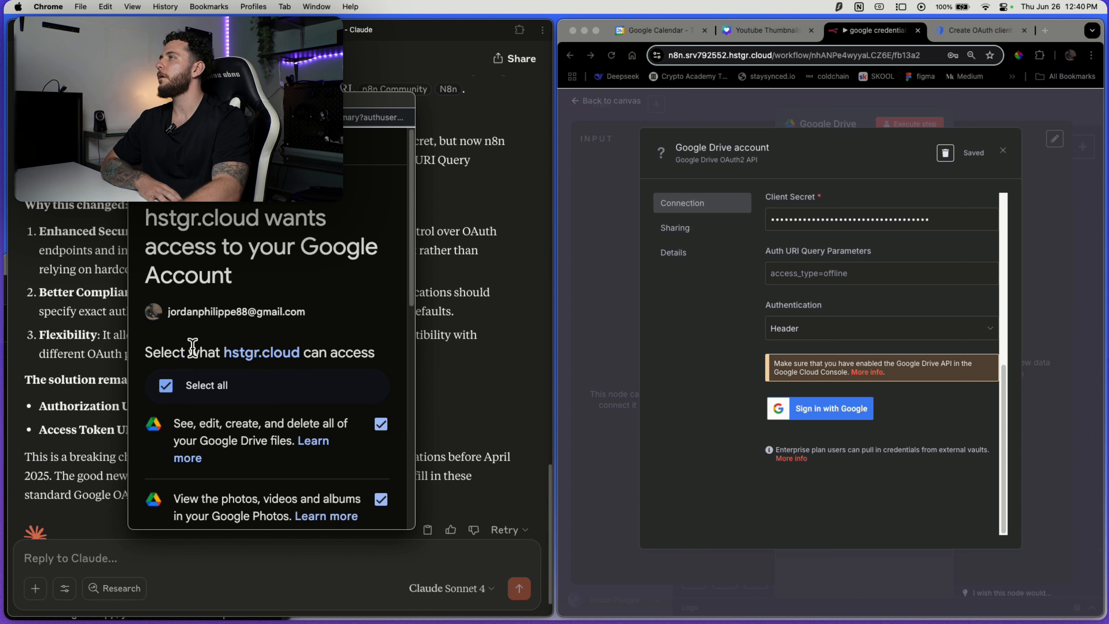
pyautogui.scroll(-10, 227, 236)
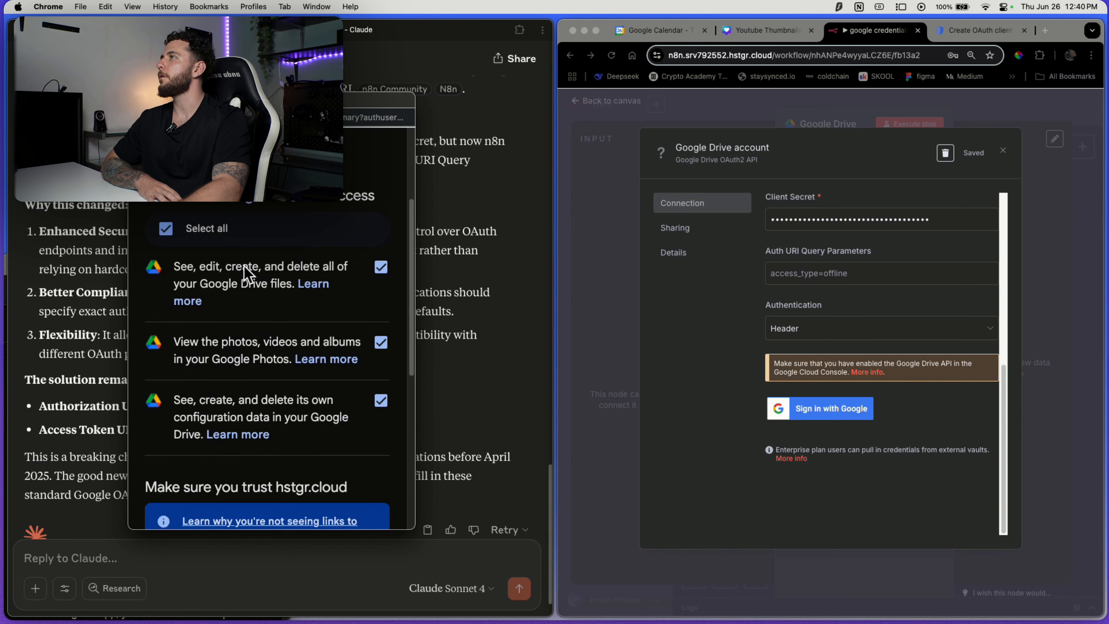
pyautogui.click(340, 414)
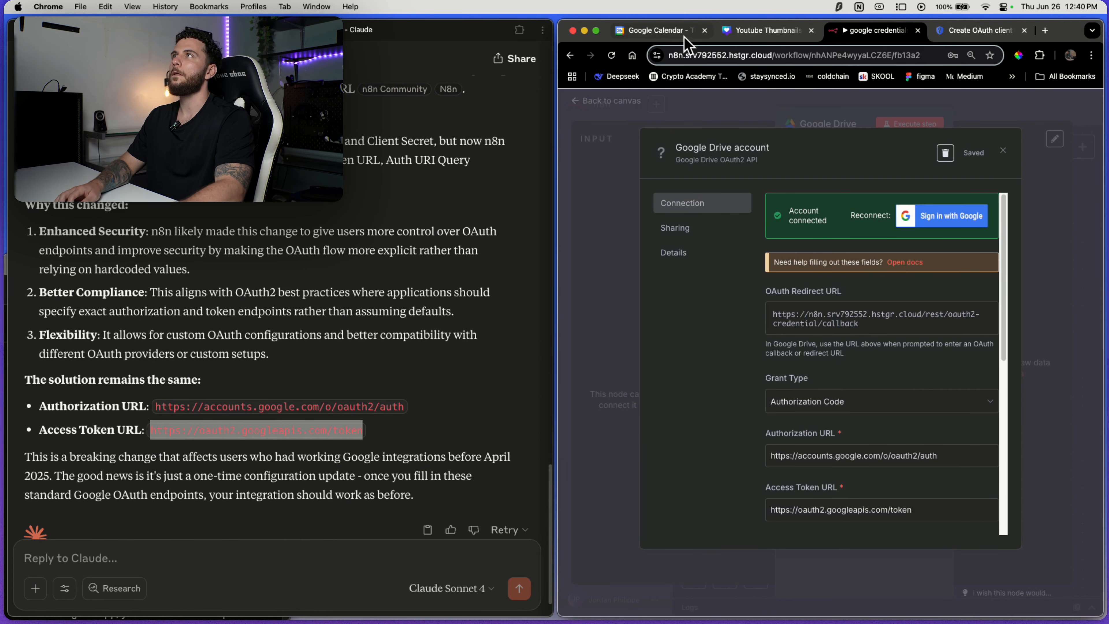
pyautogui.click(595, 30)
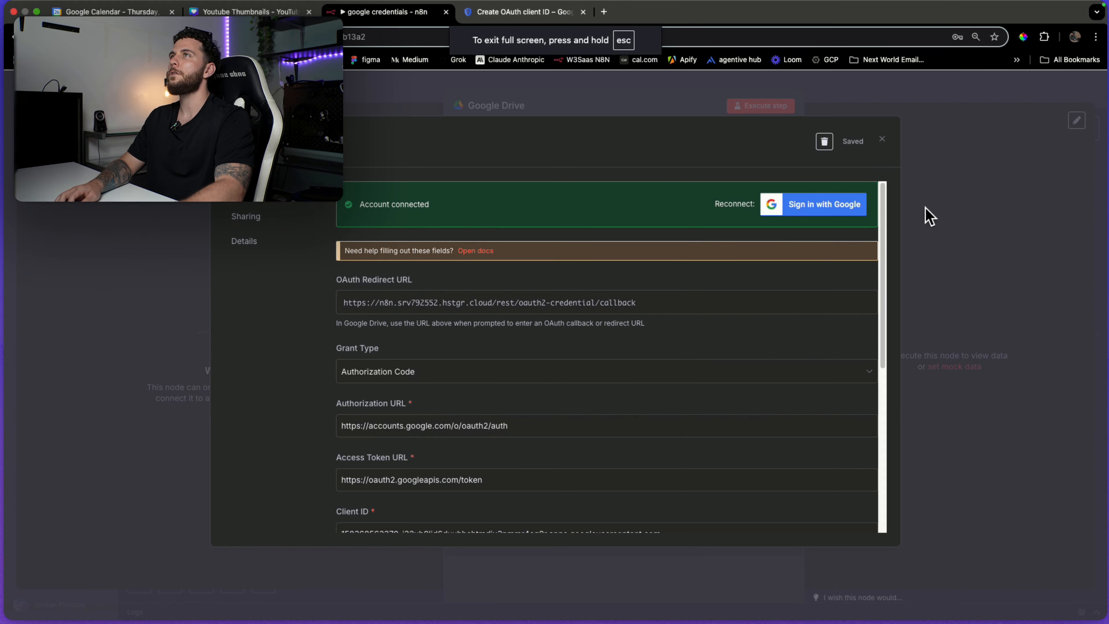
# Set the Google Drive node's file to '[NEW] 70 AI Helpers (GPT Bots)'.
pyautogui.click(932, 158)
pyautogui.click(868, 97)
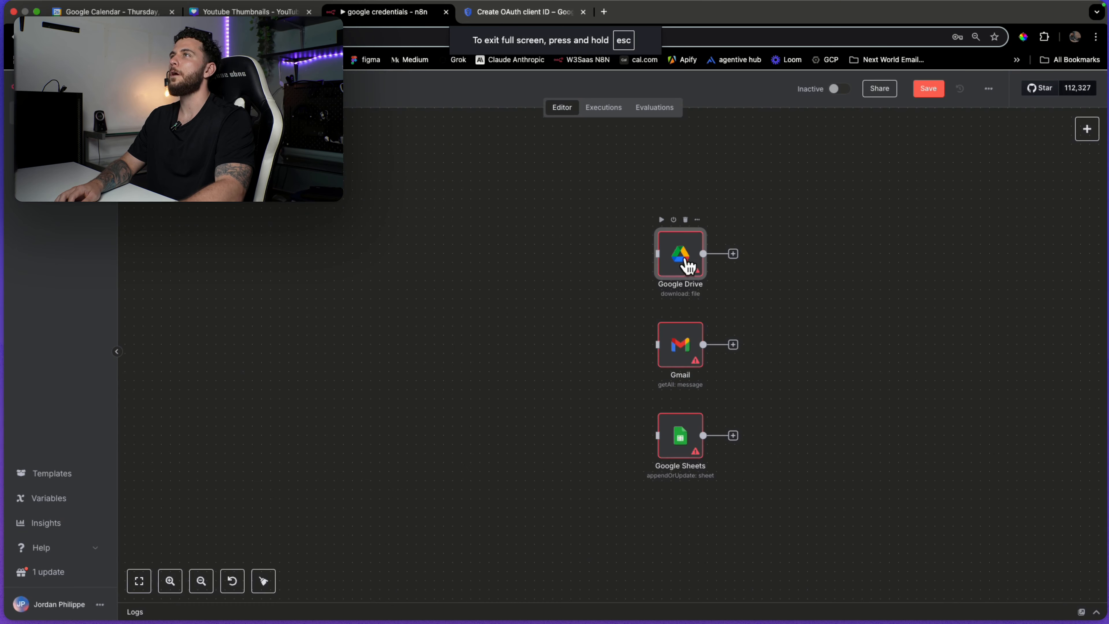
pyautogui.doubleClick(679, 259)
pyautogui.click(603, 280)
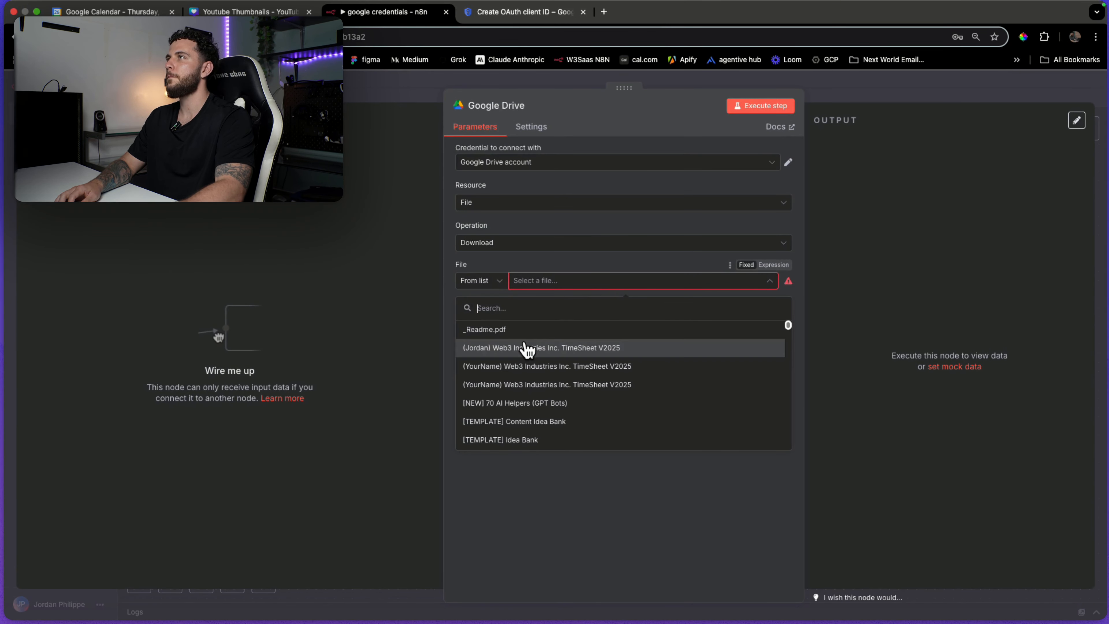
pyautogui.scroll(-3, 579, 376)
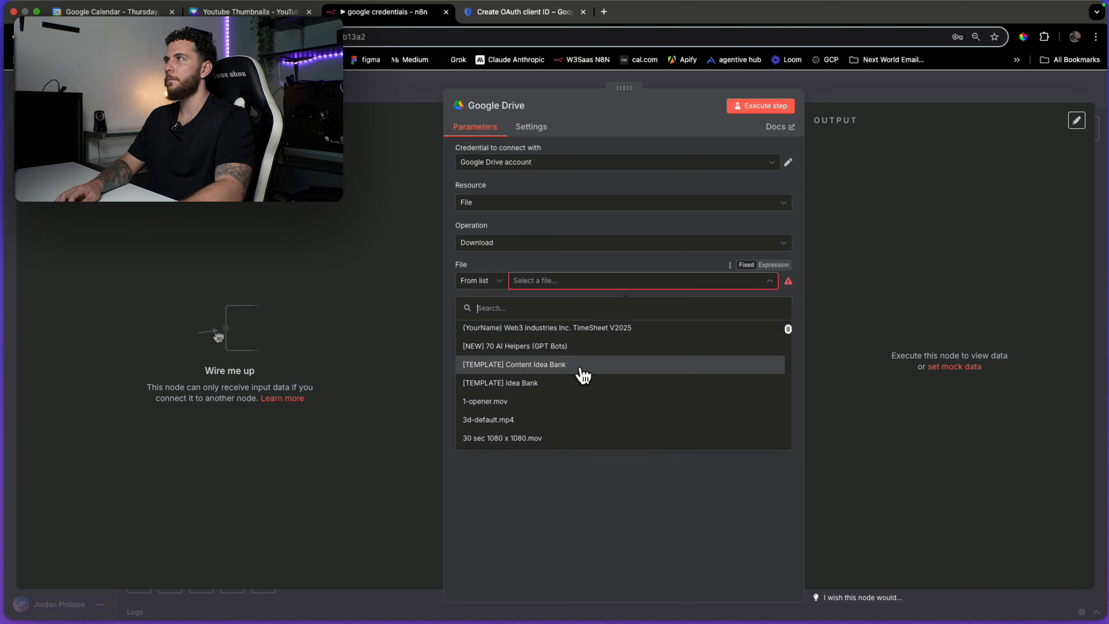
pyautogui.scroll(3, 579, 380)
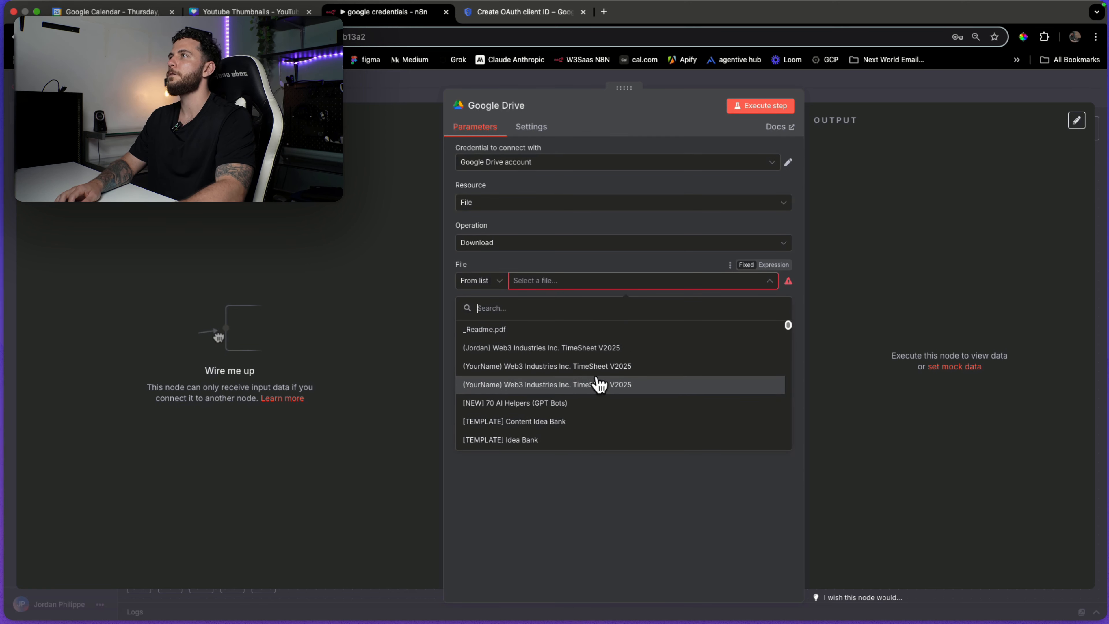
pyautogui.click(566, 404)
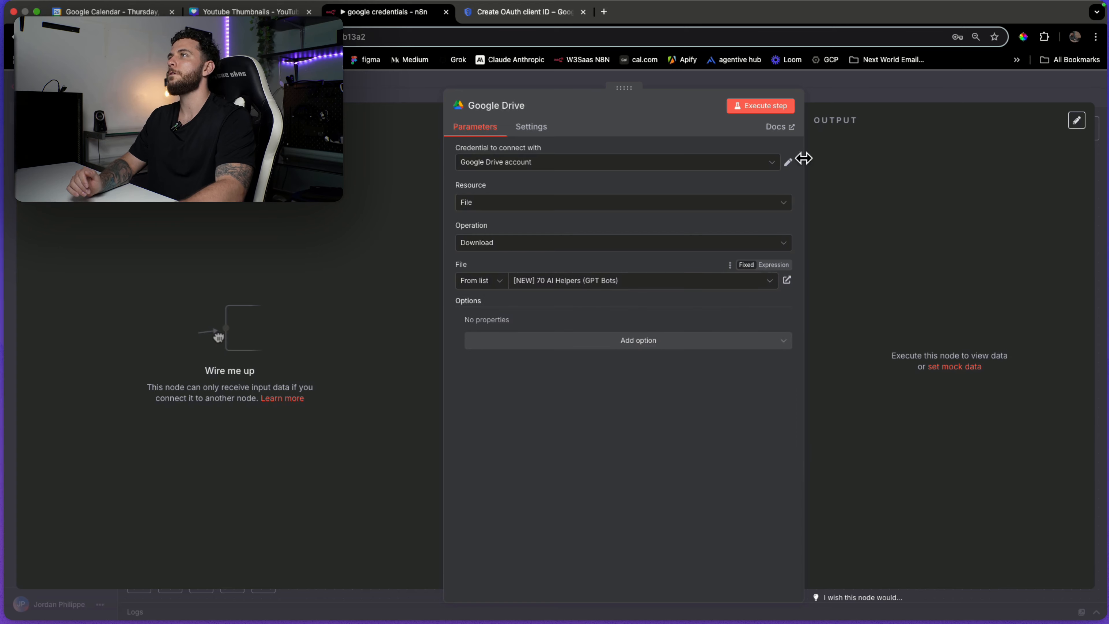
pyautogui.click(862, 93)
pyautogui.moveTo(690, 256); pyautogui.dragTo(689, 218)
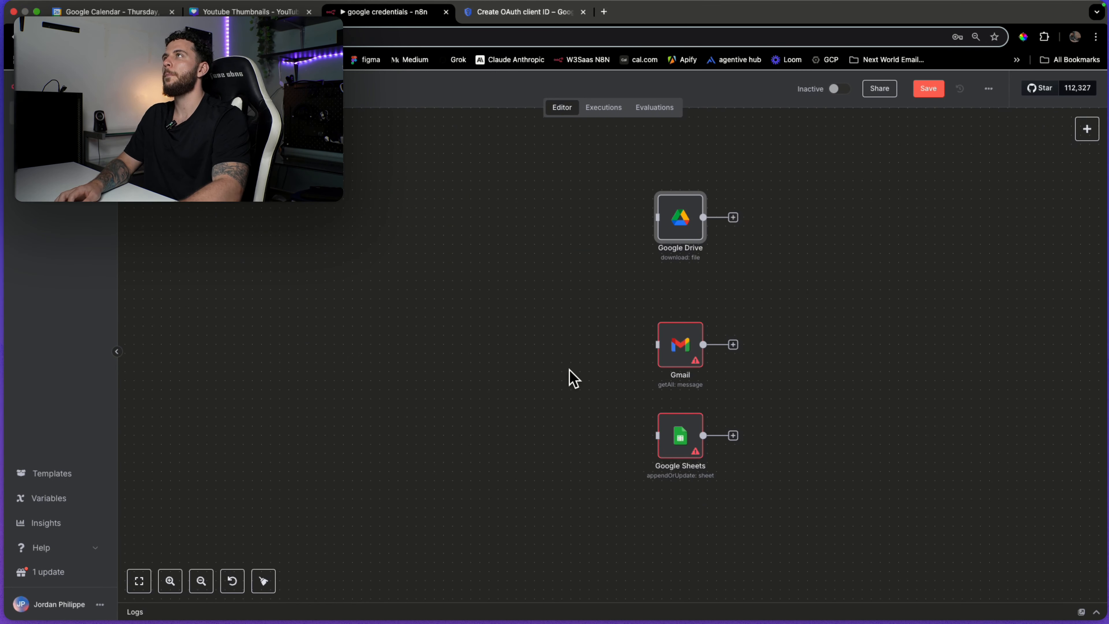
pyautogui.hotkey('ctrl', 'Tab')
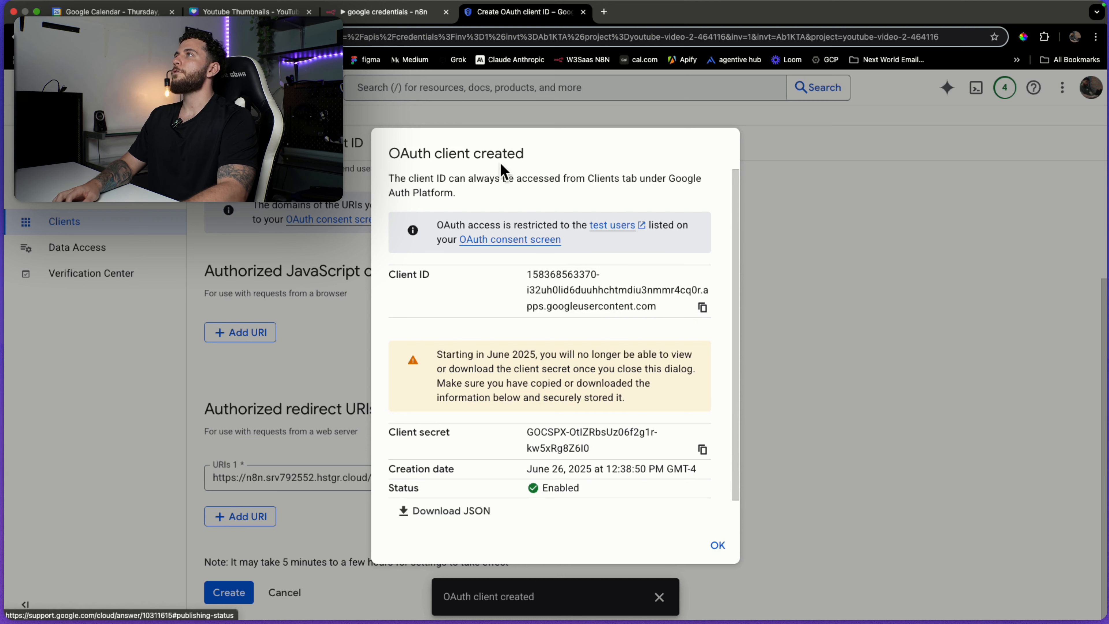
# Create a new OAuth2 credential from the n8n Gmail node's settings.
pyautogui.moveTo(390, 151); pyautogui.dragTo(454, 161)
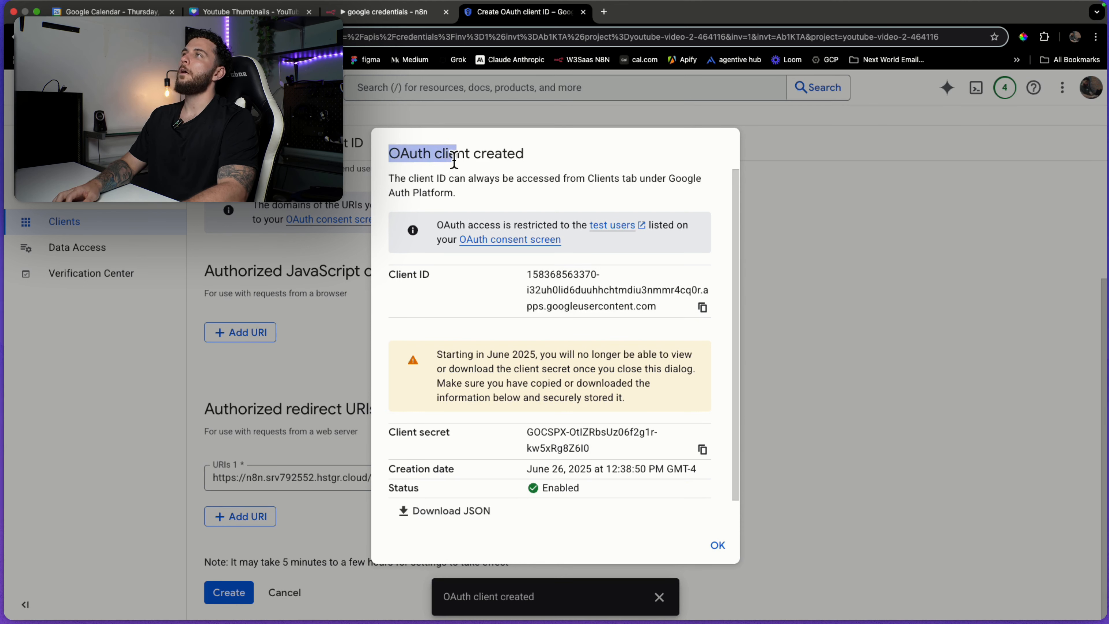
pyautogui.click(546, 159)
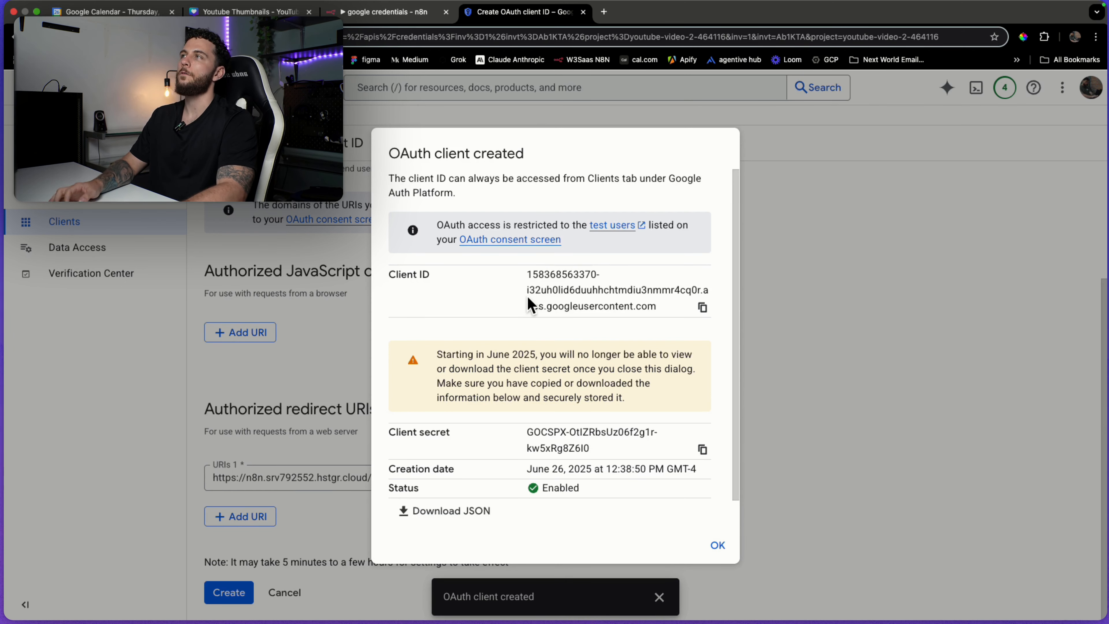
pyautogui.hotkey('ctrl', 'shift', 'Tab')
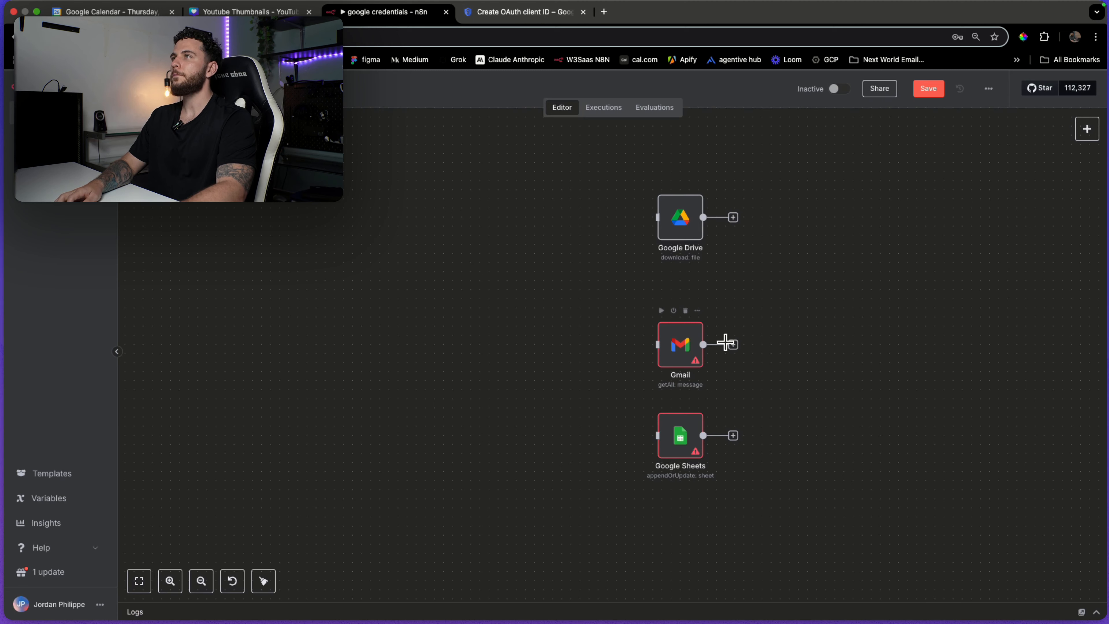
pyautogui.doubleClick(685, 353)
pyautogui.click(641, 164)
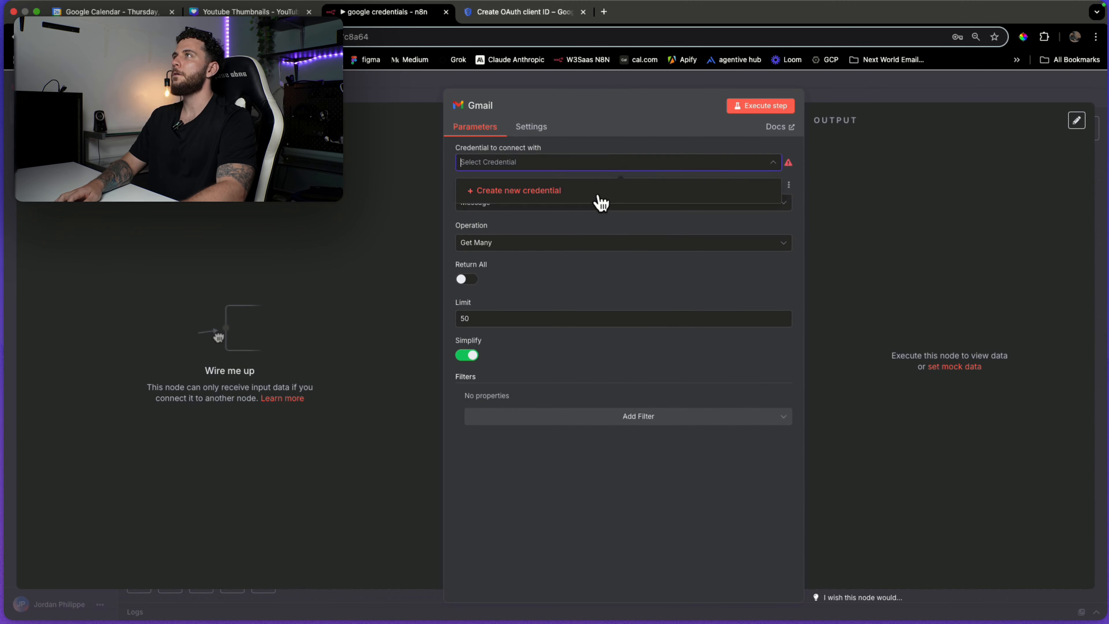
pyautogui.click(596, 189)
pyautogui.scroll(-5, 520, 401)
pyautogui.scroll(4, 528, 402)
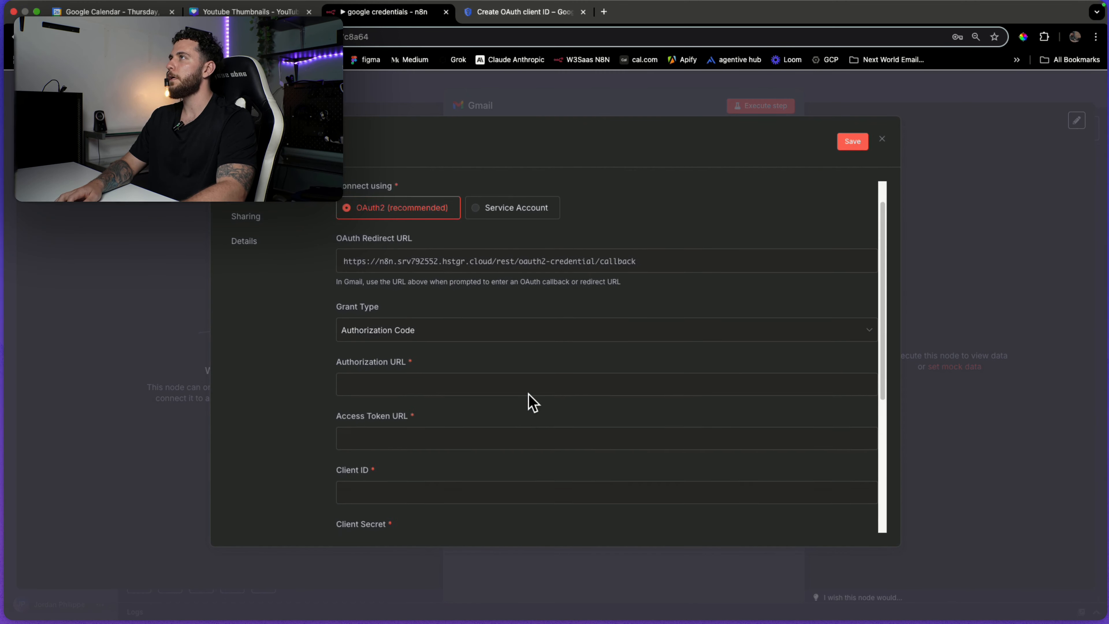
pyautogui.scroll(-2, 531, 400)
pyautogui.scroll(-1, 530, 401)
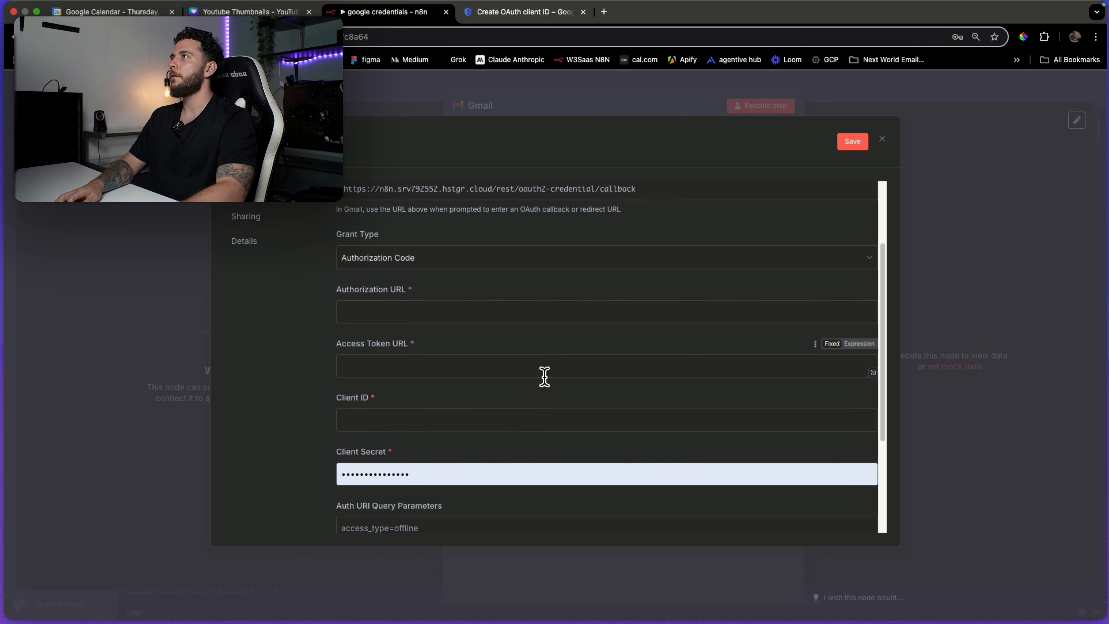
# Copy the OAuth client ID from Google Cloud into the Gmail credential's Client ID.
pyautogui.hotkey('ctrl', 'Tab')
pyautogui.click(702, 308)
pyautogui.hotkey('ctrl', 'shift', 'Tab')
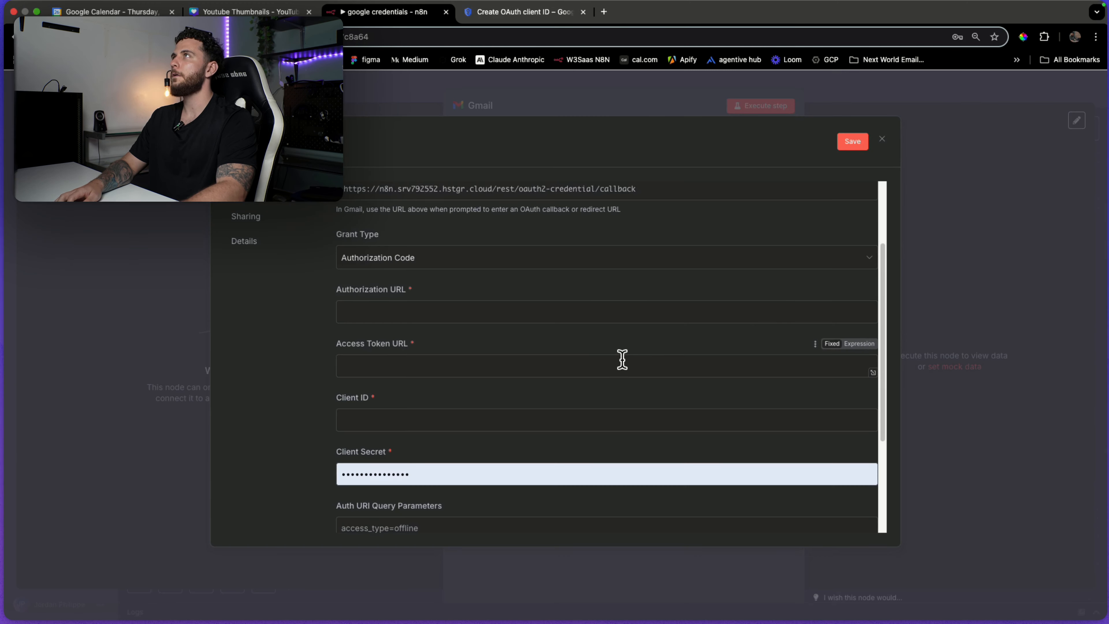
pyautogui.click(484, 417)
pyautogui.press('super+v')
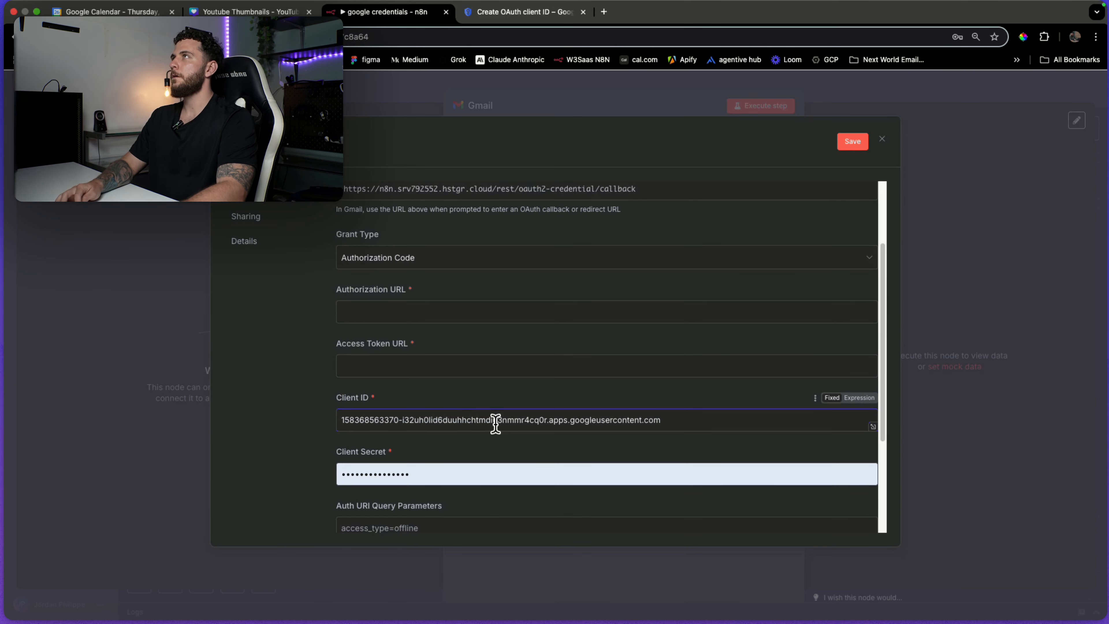
# Replace the autofilled Client Secret with the client secret copied from Google Cloud.
pyautogui.hotkey('ctrl', 'Tab')
pyautogui.click(702, 450)
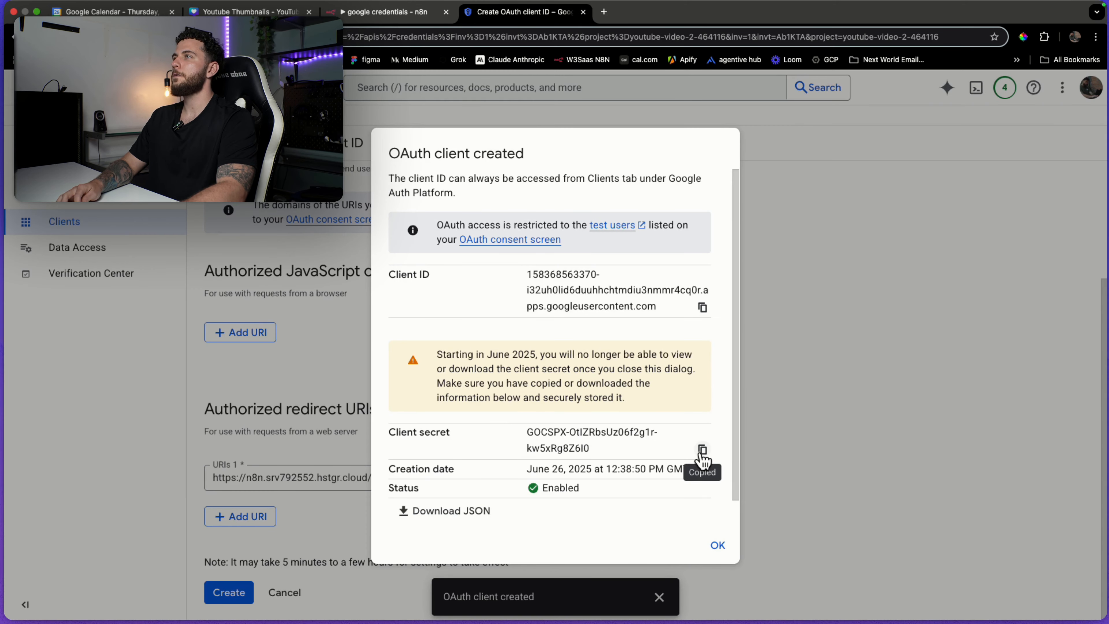
pyautogui.hotkey('ctrl', 'shift', 'Tab')
pyautogui.click(617, 473)
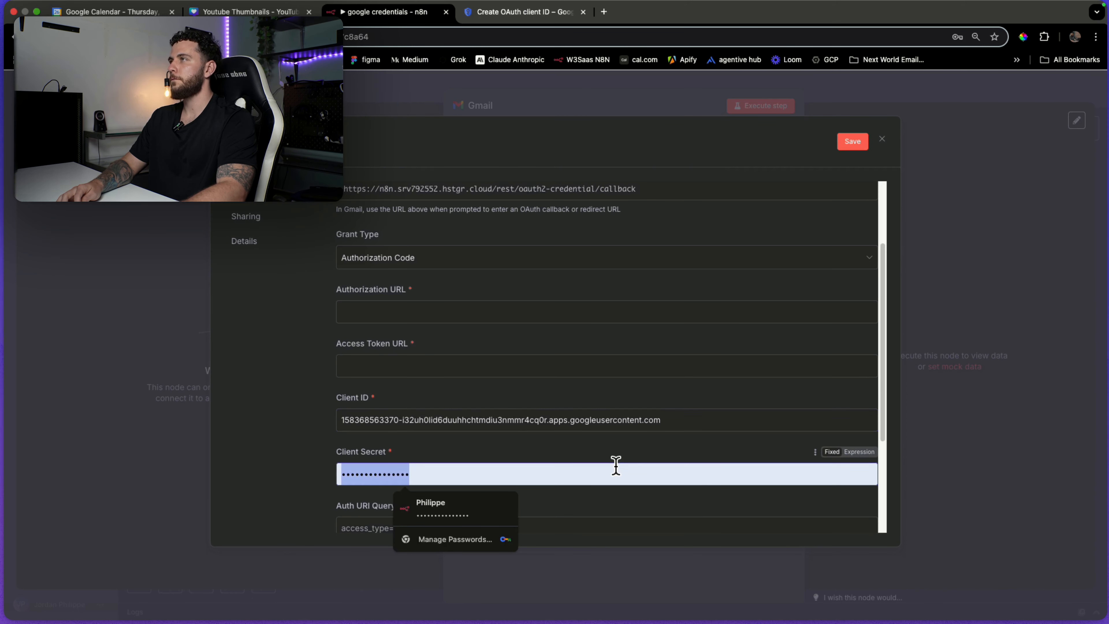
pyautogui.press('BackSpace')
pyautogui.press('super+v')
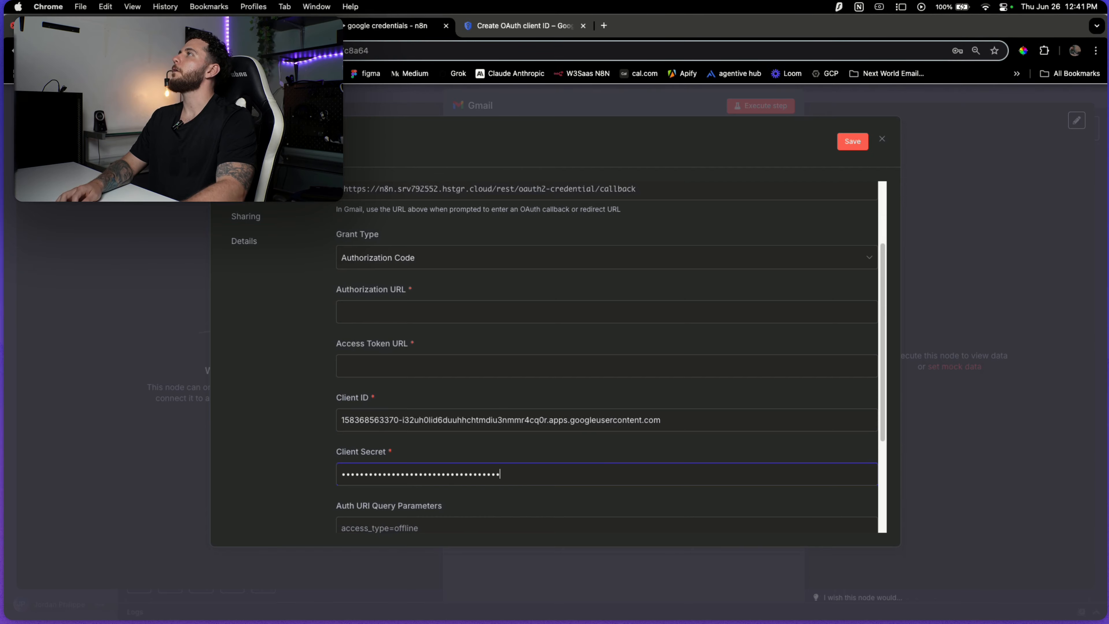
pyautogui.hotkey('ctrl', 'Left')
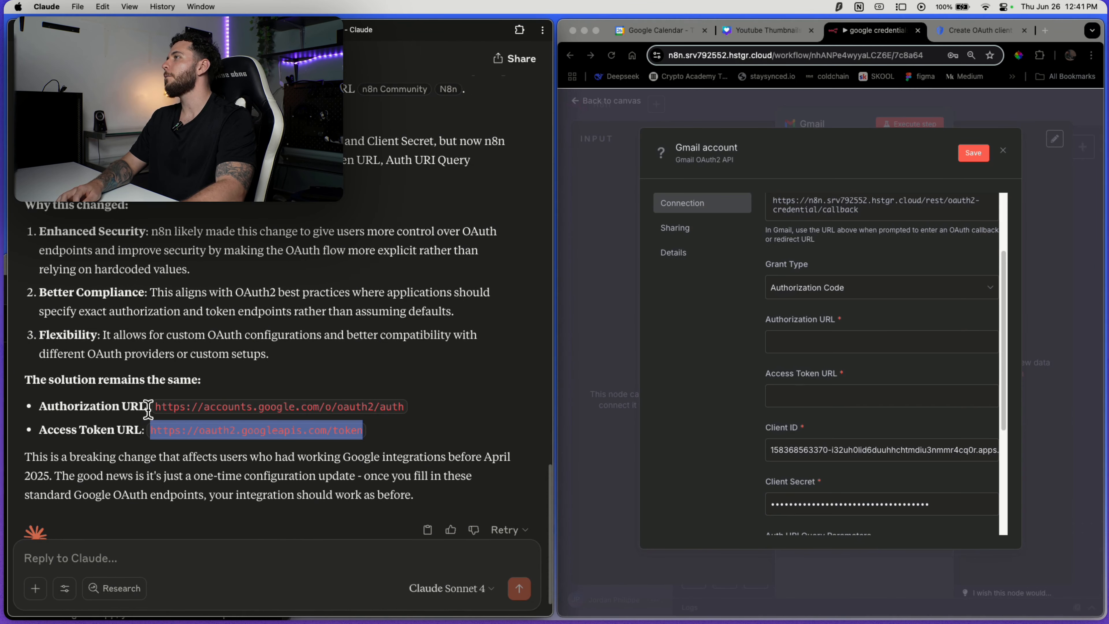
# Fill Gmail's Authorization and Access Token URLs from Claude's answer and save the credential.
pyautogui.moveTo(155, 408); pyautogui.dragTo(387, 418)
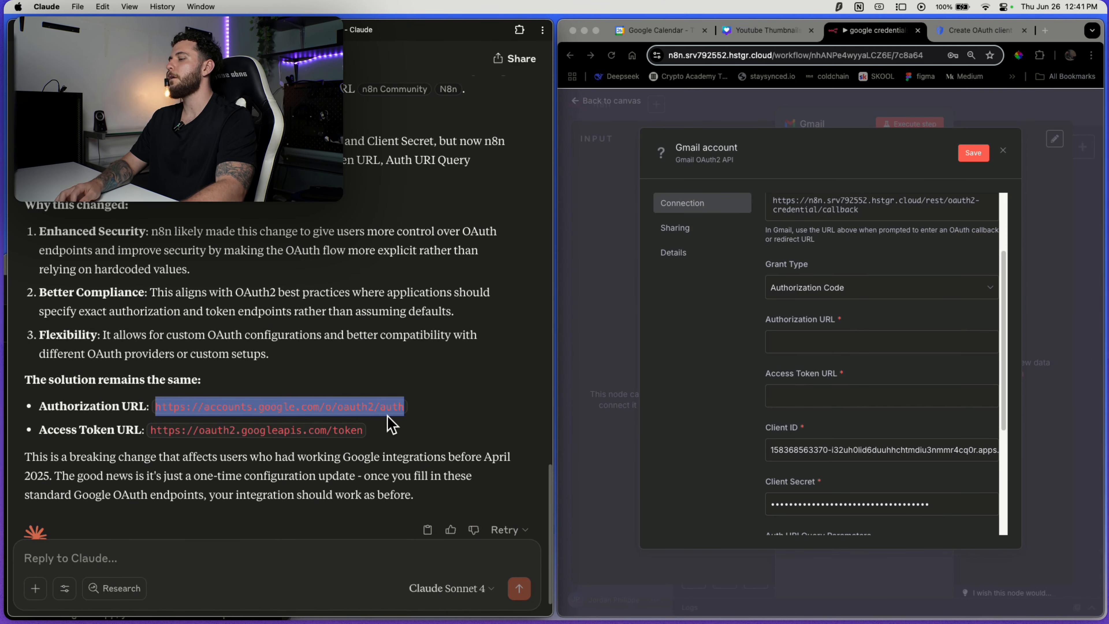
pyautogui.click(862, 343)
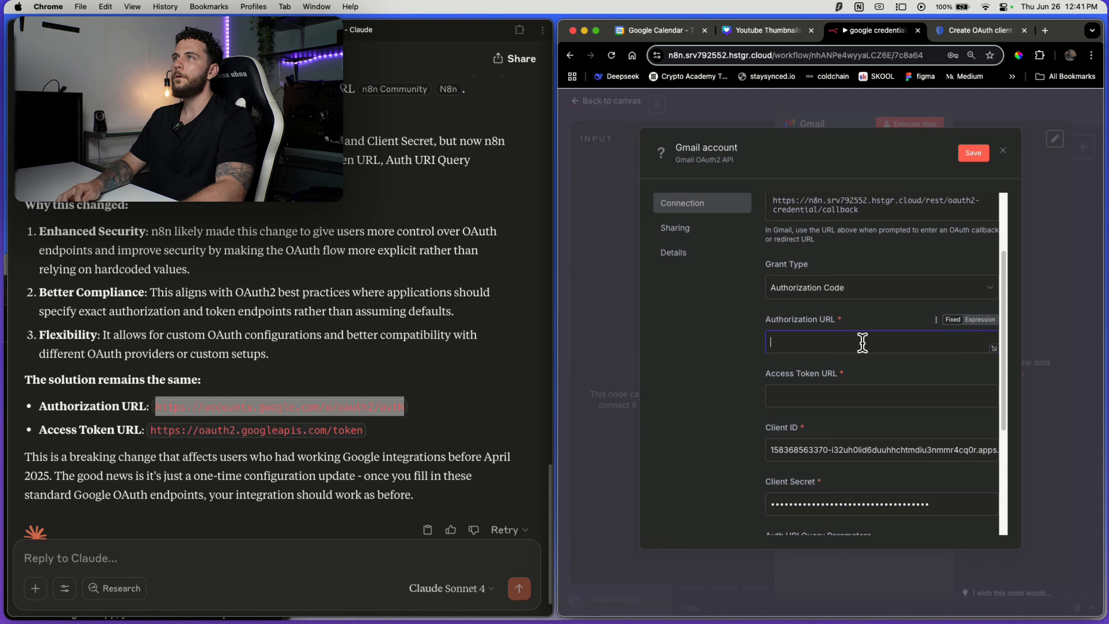
pyautogui.click(365, 435)
pyautogui.moveTo(154, 431); pyautogui.dragTo(365, 429)
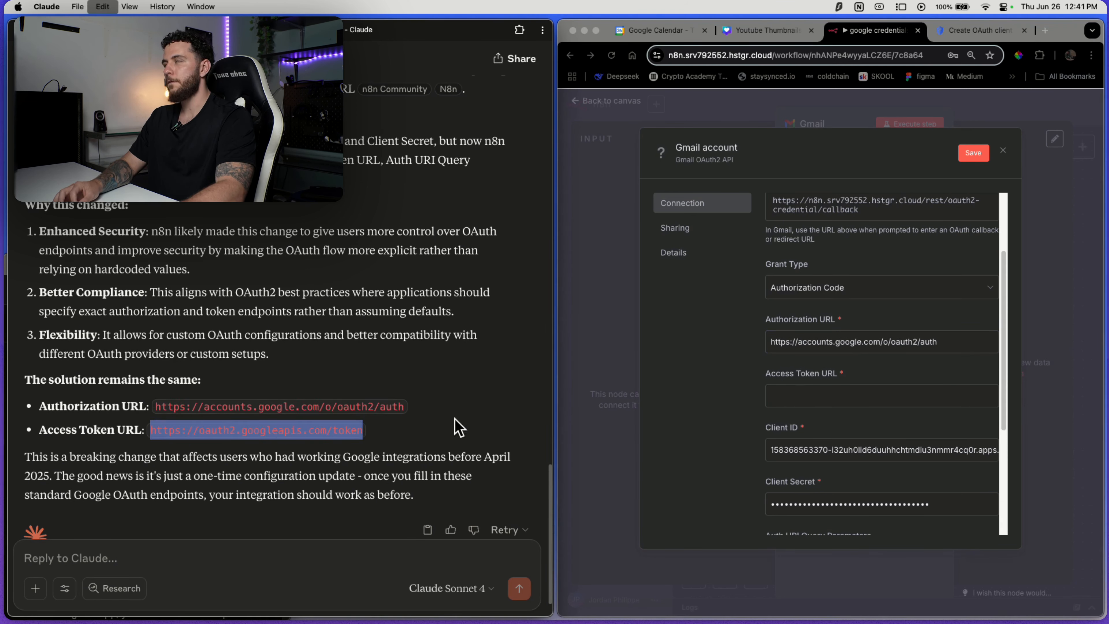
pyautogui.click(816, 395)
pyautogui.press('super+v')
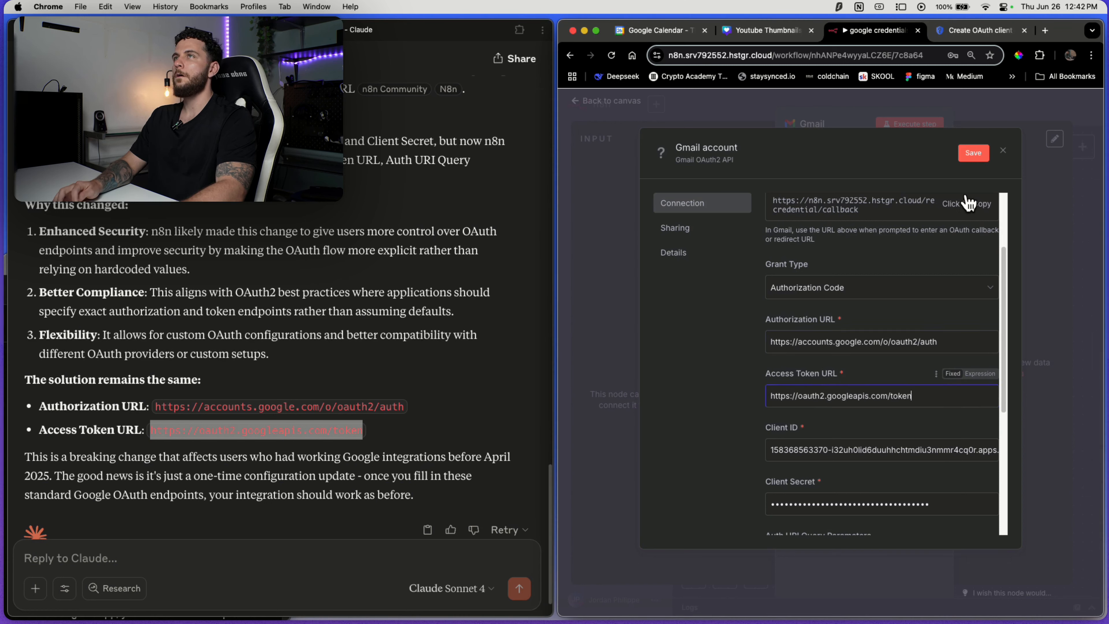
pyautogui.click(974, 153)
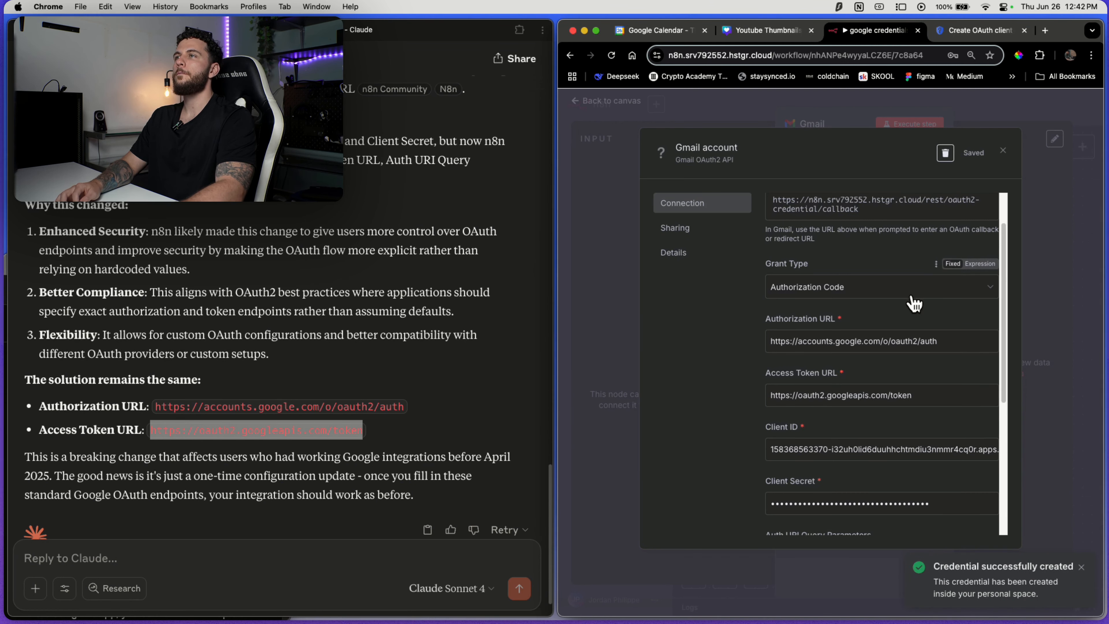
pyautogui.scroll(-5, 843, 306)
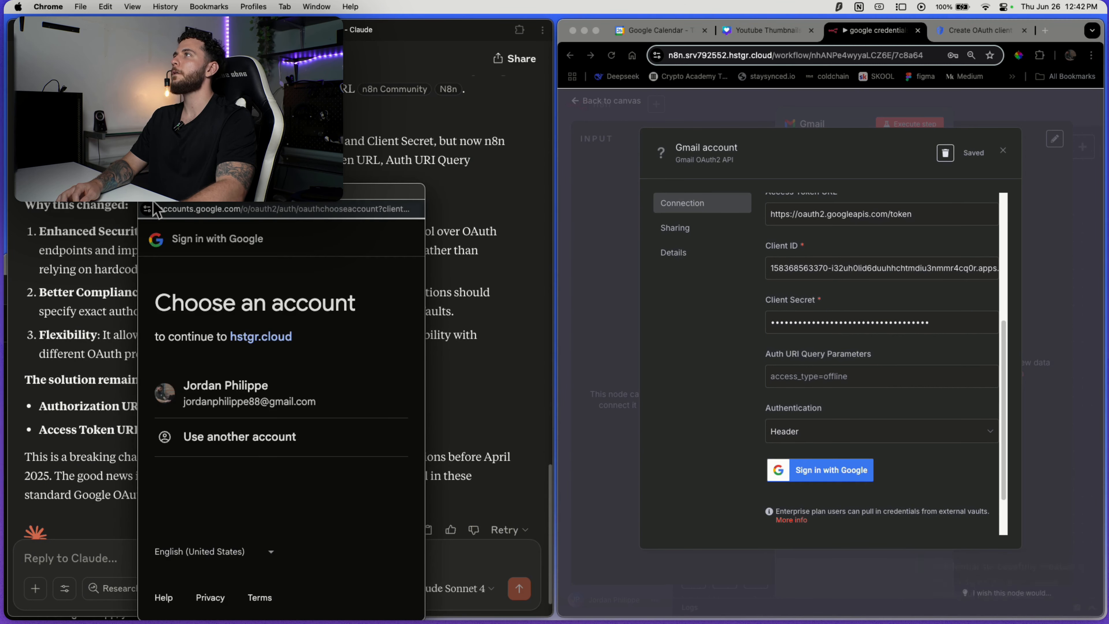
# Choose the Google account, pass the unverified-app warning, and approve all six Gmail permissions.
pyautogui.click(169, 191)
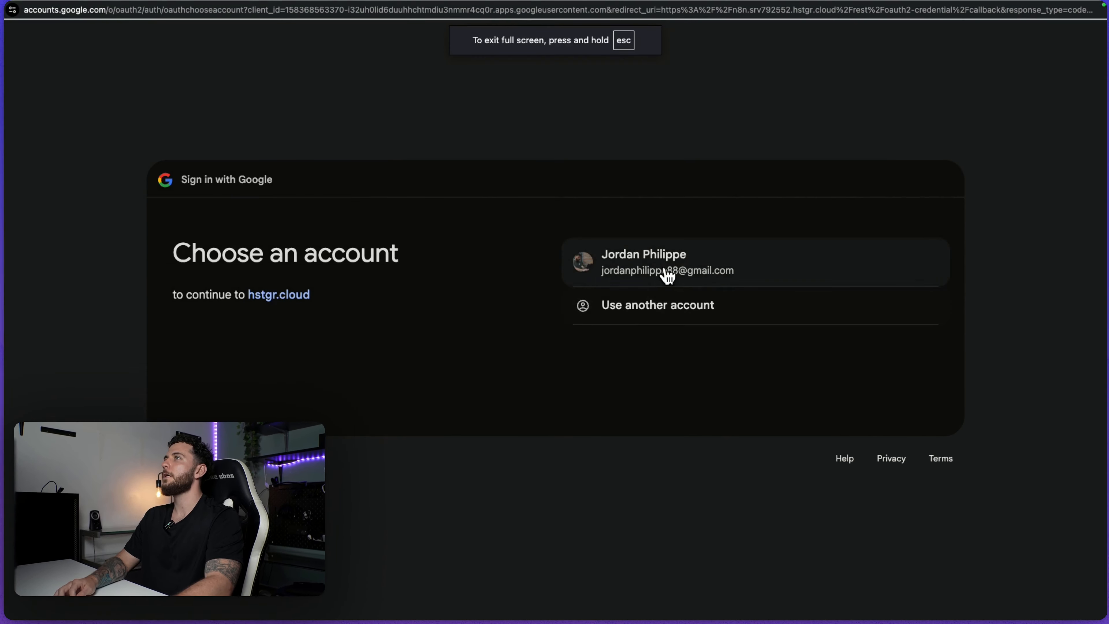
pyautogui.click(665, 270)
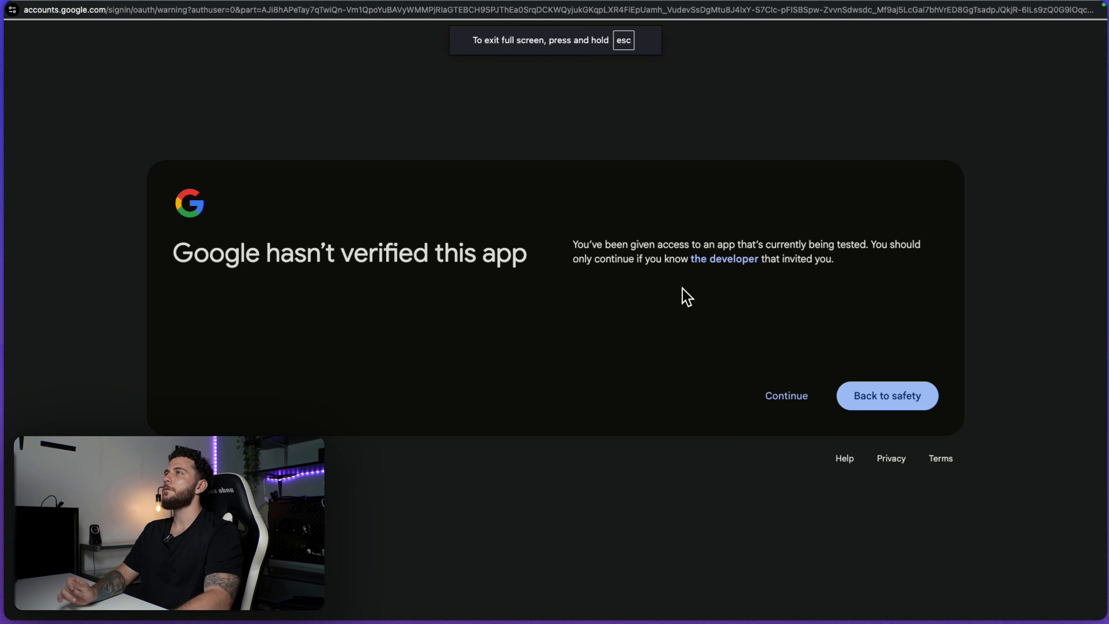
pyautogui.click(788, 413)
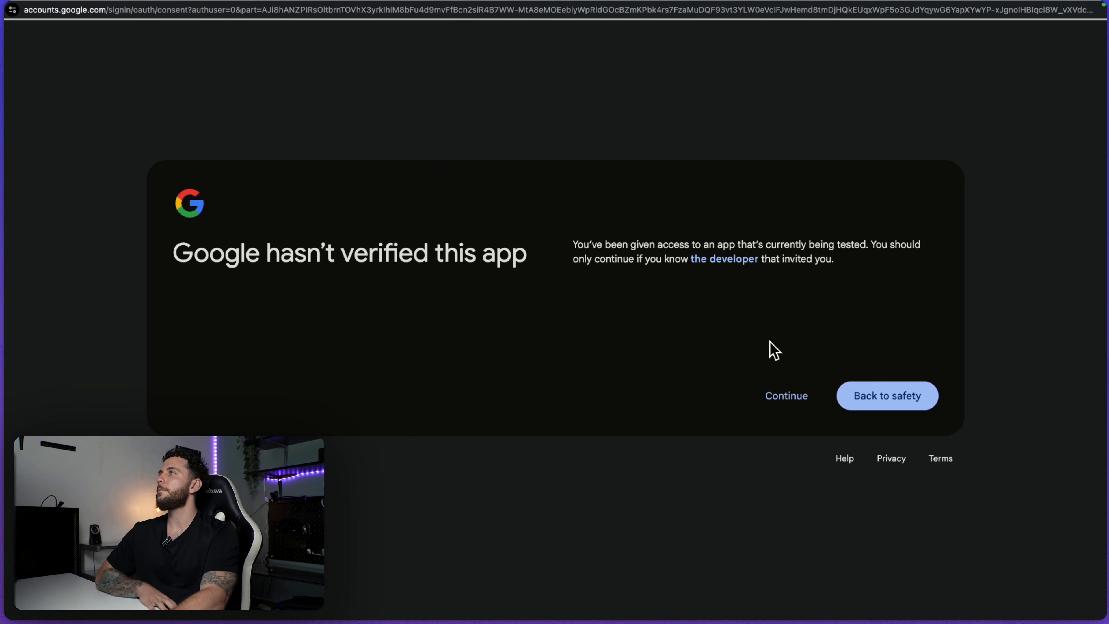
pyautogui.click(781, 396)
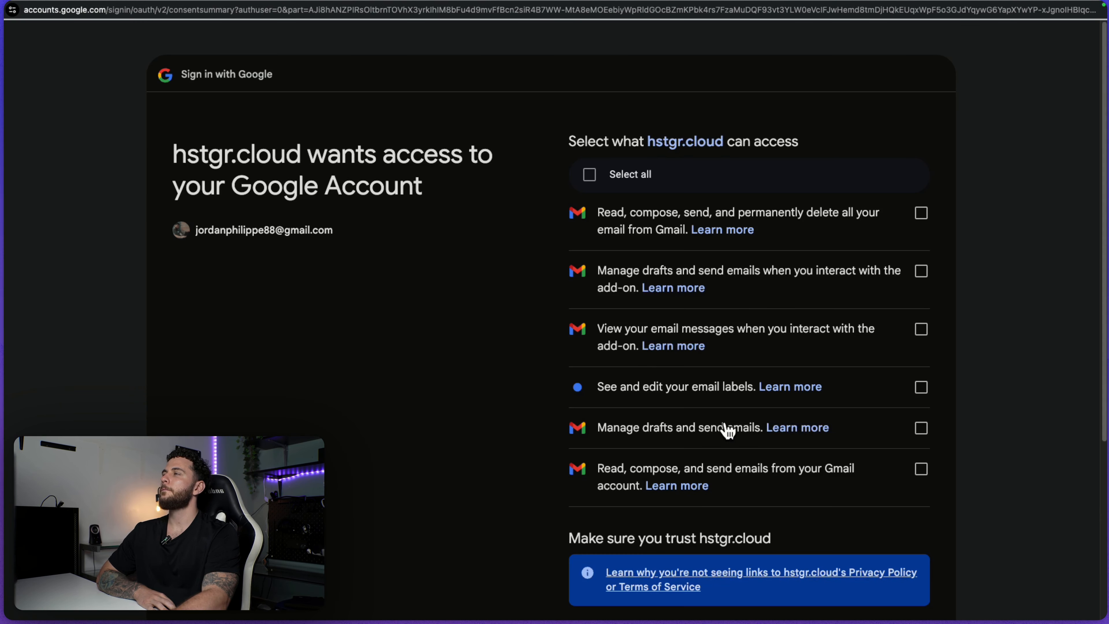
pyautogui.click(591, 184)
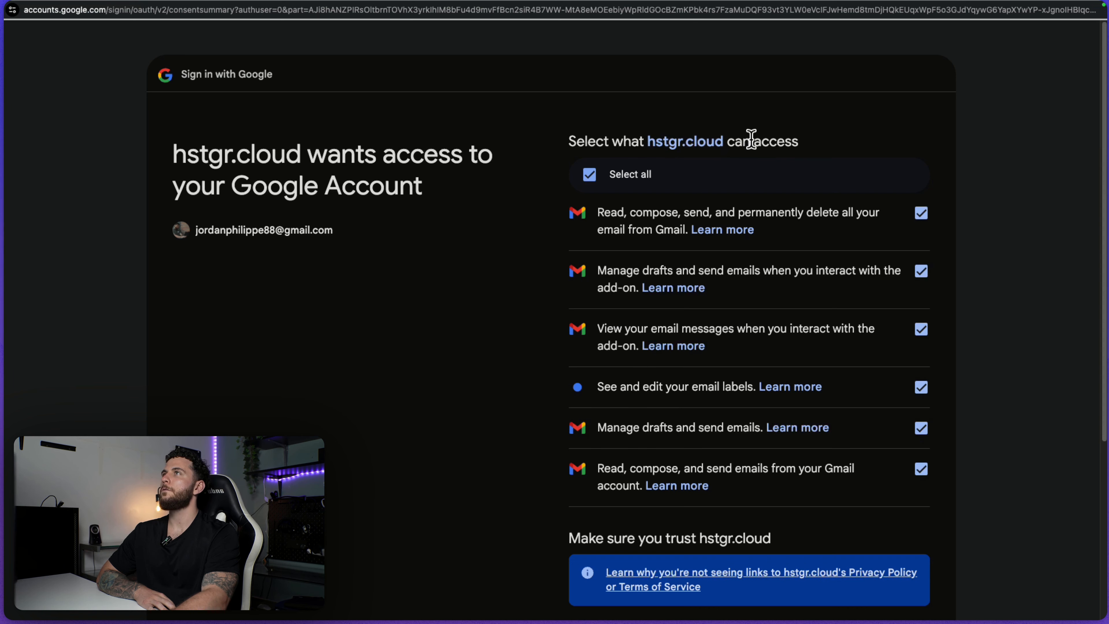
pyautogui.scroll(-5, 770, 393)
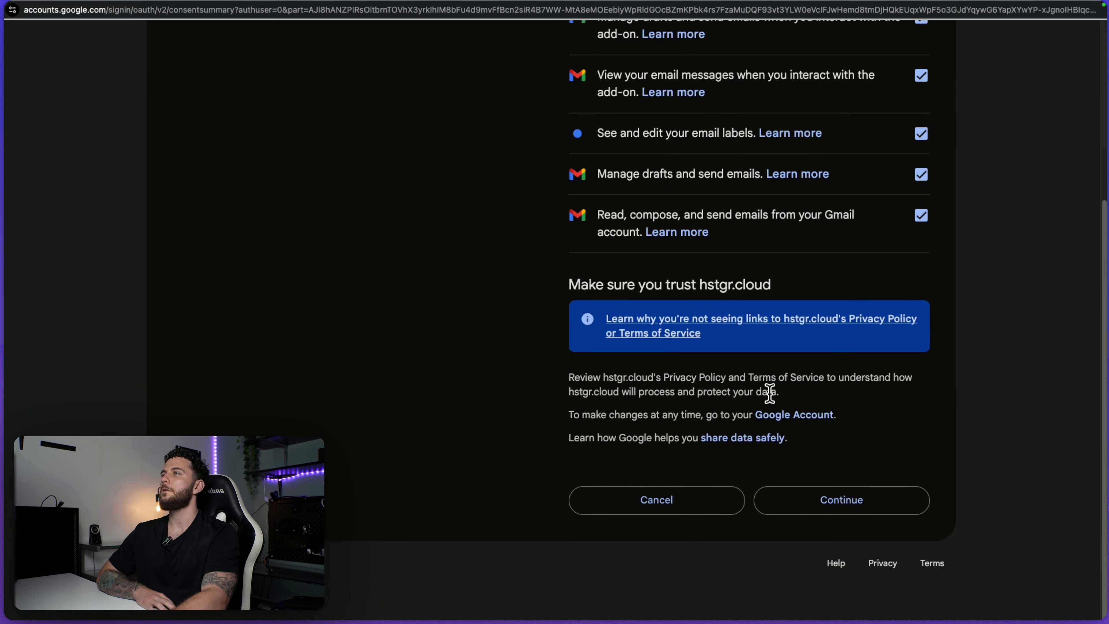
pyautogui.click(818, 506)
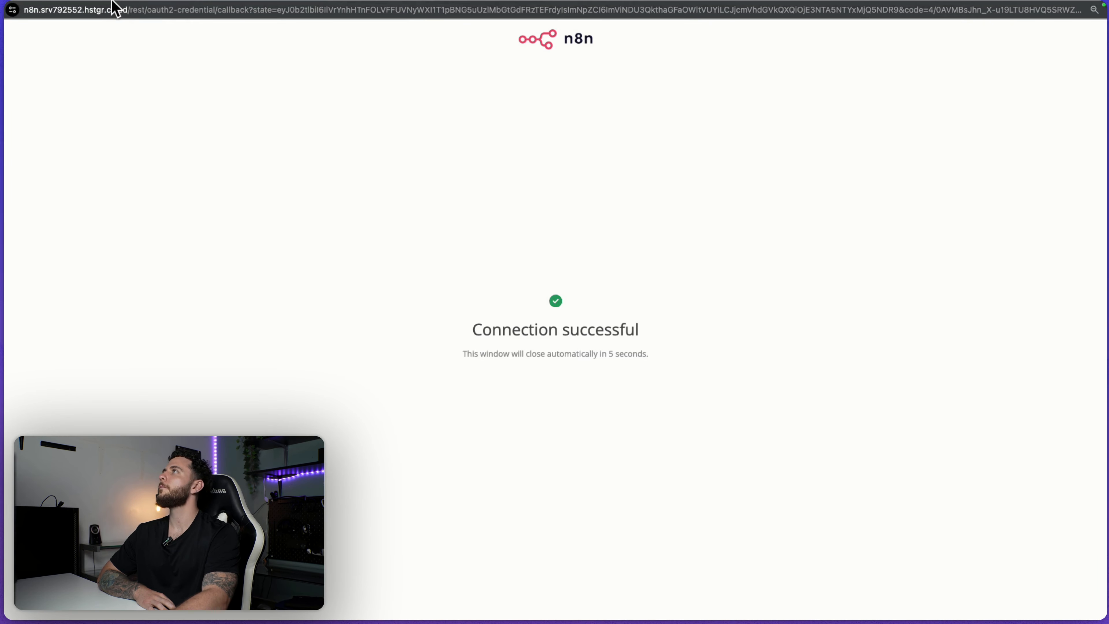
pyautogui.moveTo(109, 8)
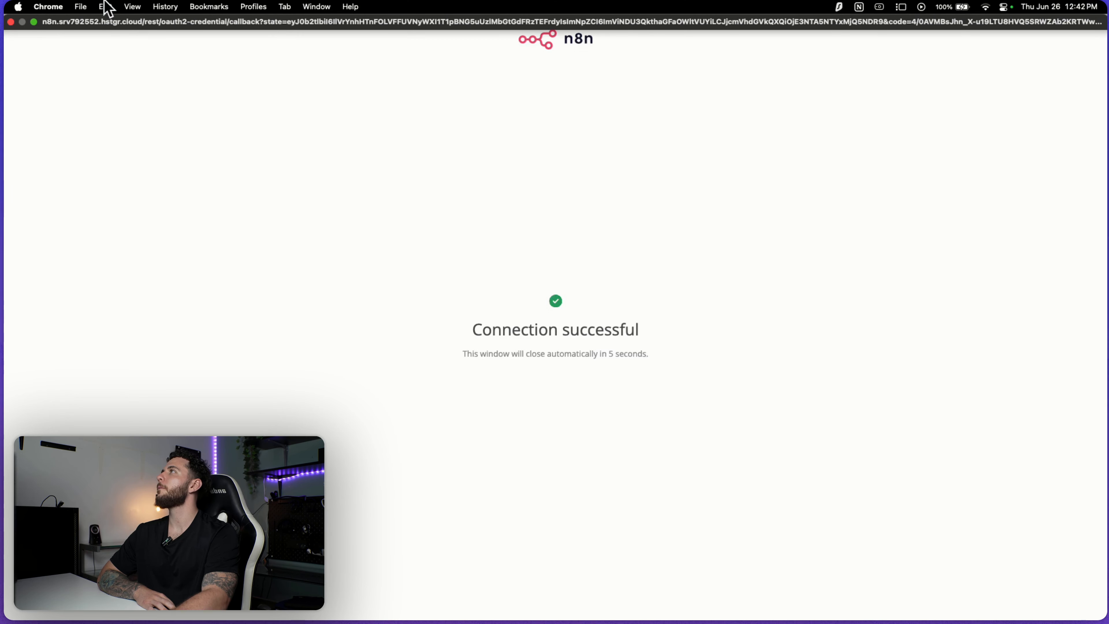
pyautogui.click(11, 22)
# Close the Gmail credential dialog, maximize the browser, and check the Gmail node's available credentials.
pyautogui.click(1047, 195)
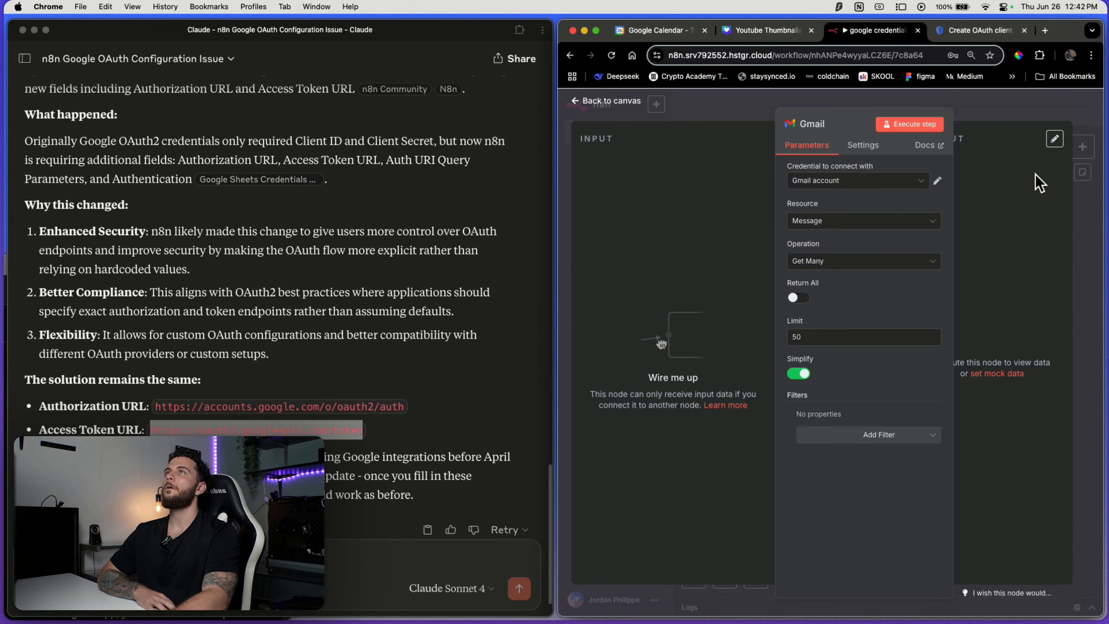
pyautogui.click(1001, 113)
pyautogui.click(596, 30)
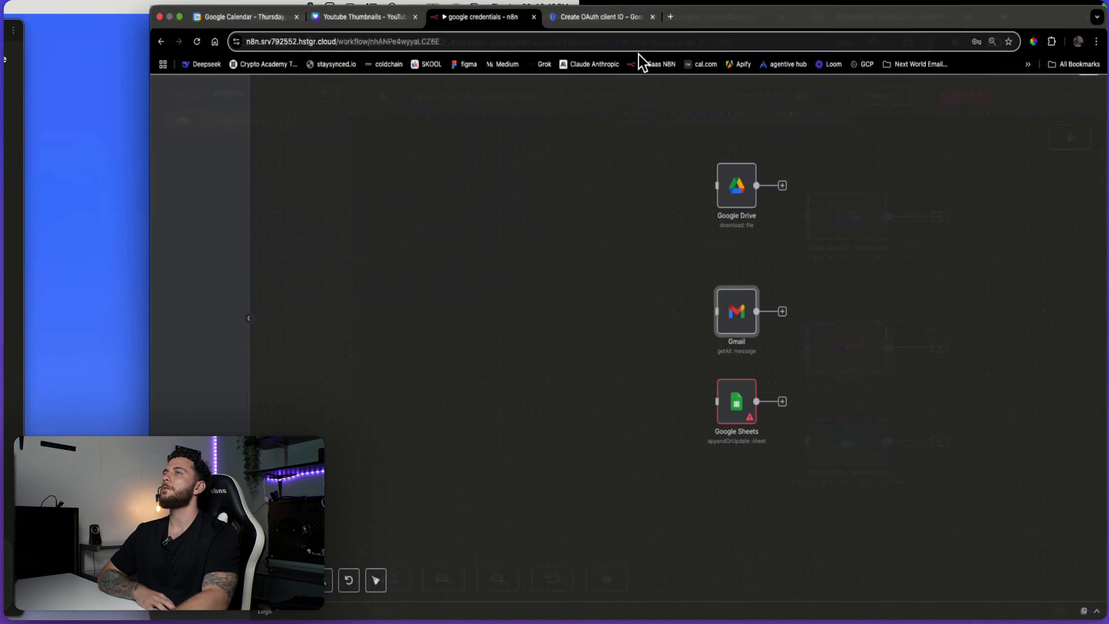
pyautogui.doubleClick(675, 345)
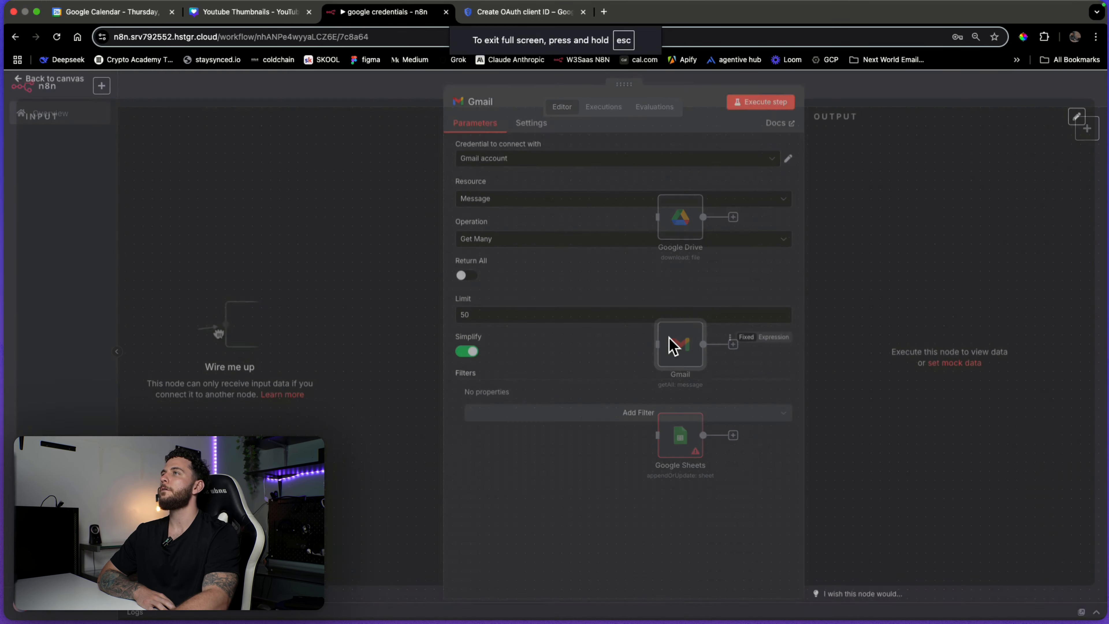
pyautogui.click(560, 163)
pyautogui.click(925, 95)
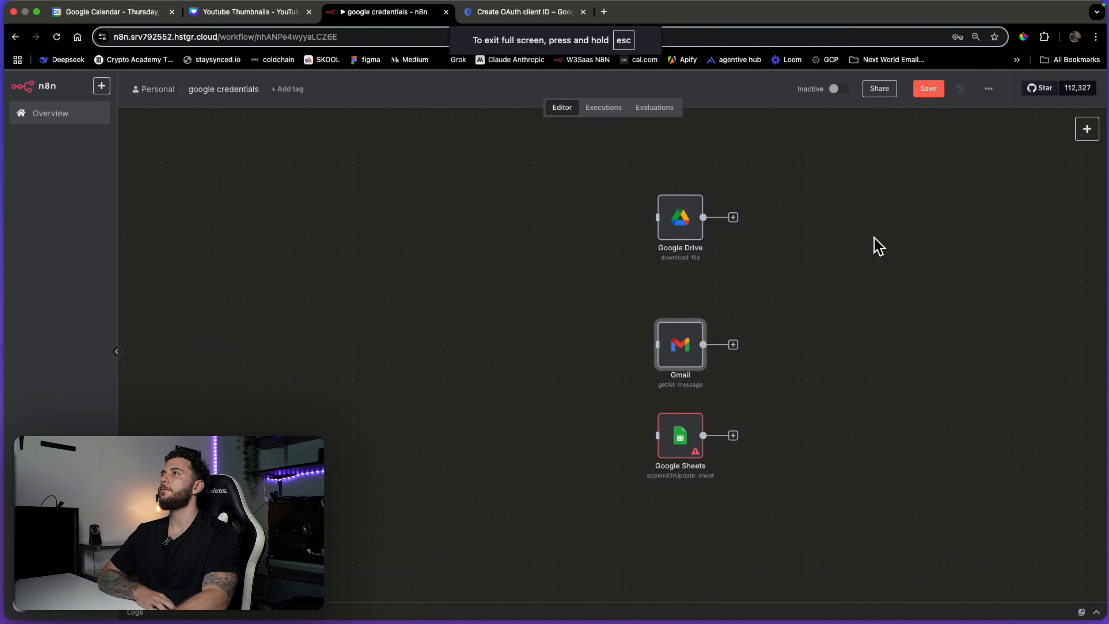
# Create a new Google Sheets credential and paste in the Google Cloud OAuth client ID.
pyautogui.doubleClick(685, 448)
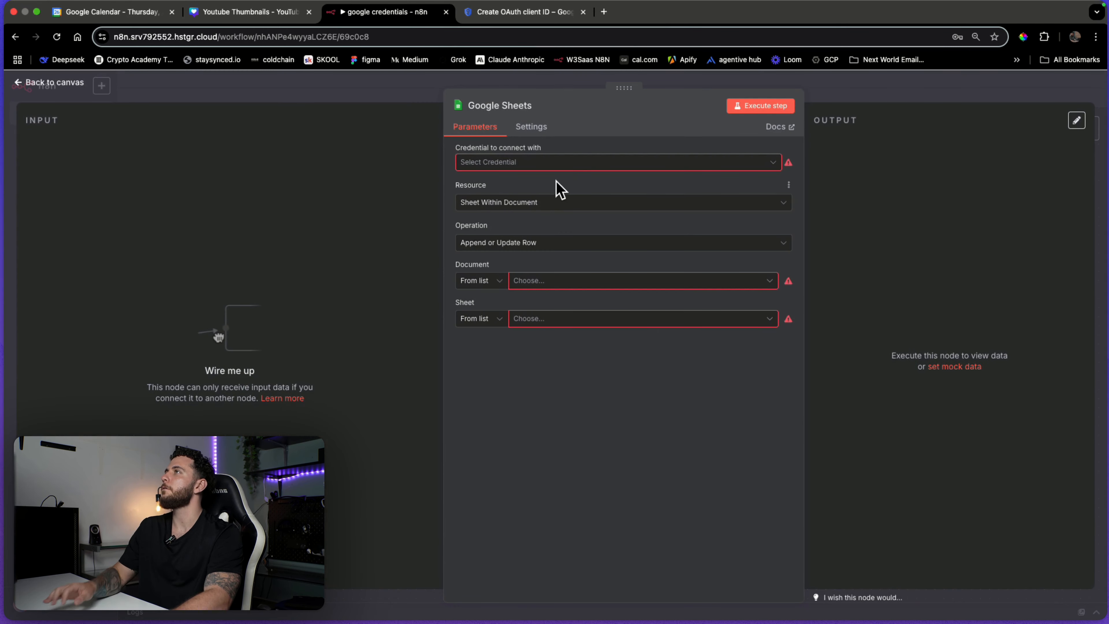
pyautogui.click(567, 165)
pyautogui.click(570, 191)
pyautogui.scroll(-5, 669, 305)
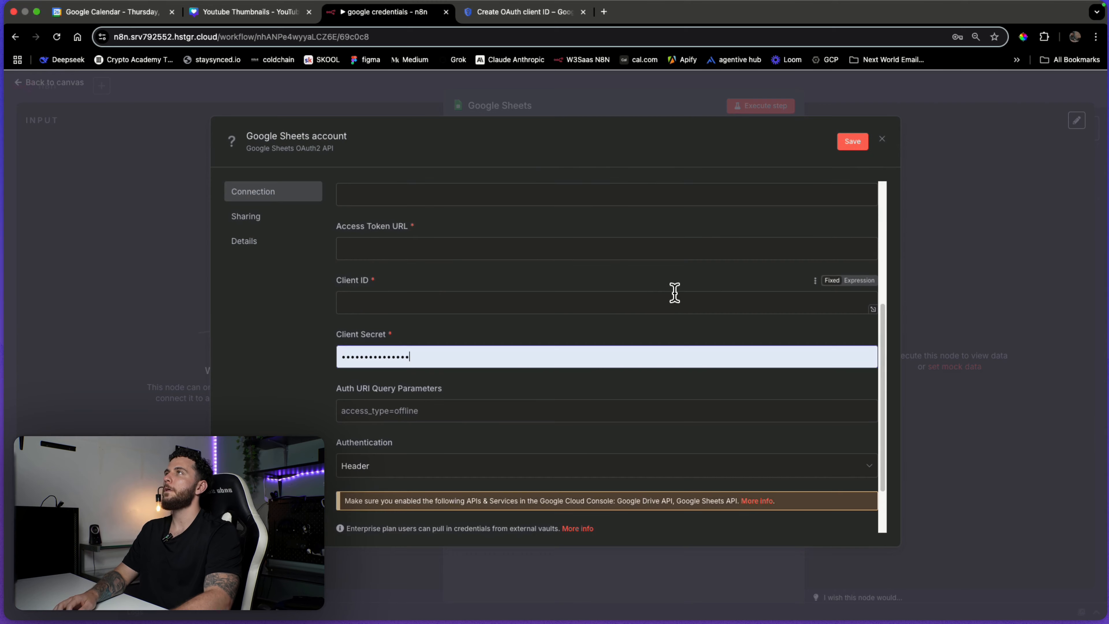
pyautogui.hotkey('ctrl', 'Tab')
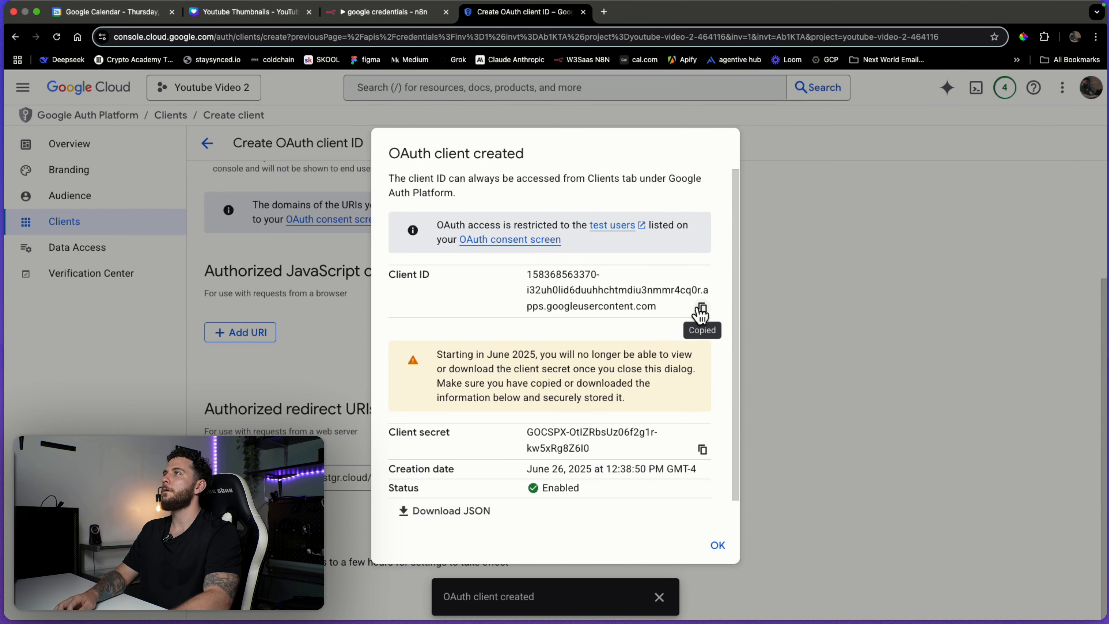
pyautogui.hotkey('ctrl', 'shift', 'Tab')
pyautogui.press('super+v')
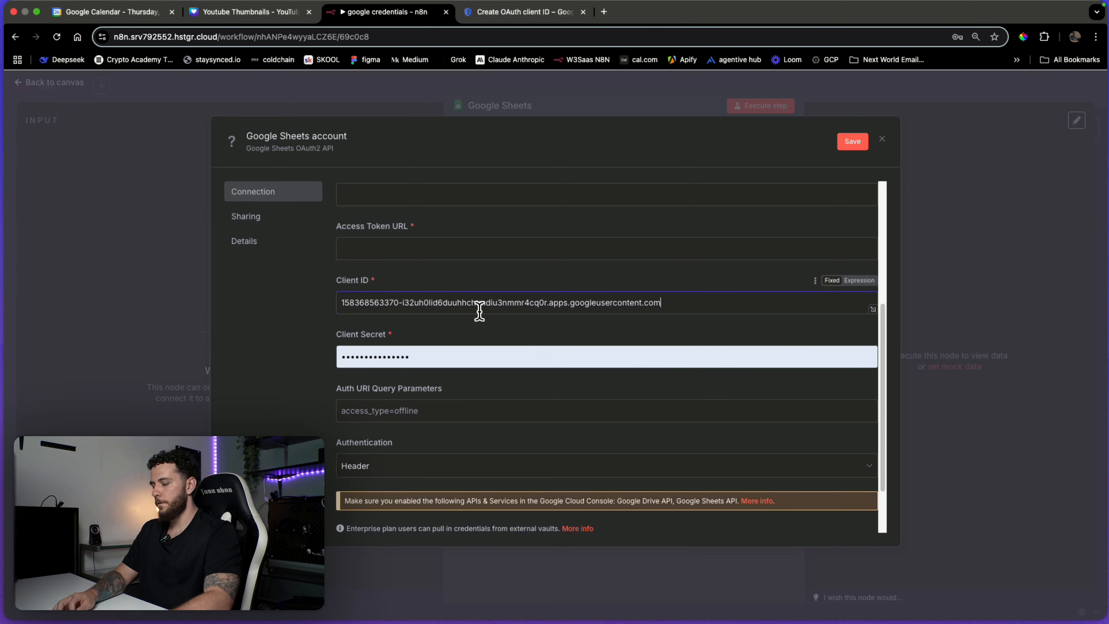
# Replace the Client Secret field's contents with the Google Cloud client secret.
pyautogui.hotkey('ctrl', 'Tab')
pyautogui.hotkey('ctrl', 'shift', 'Tab')
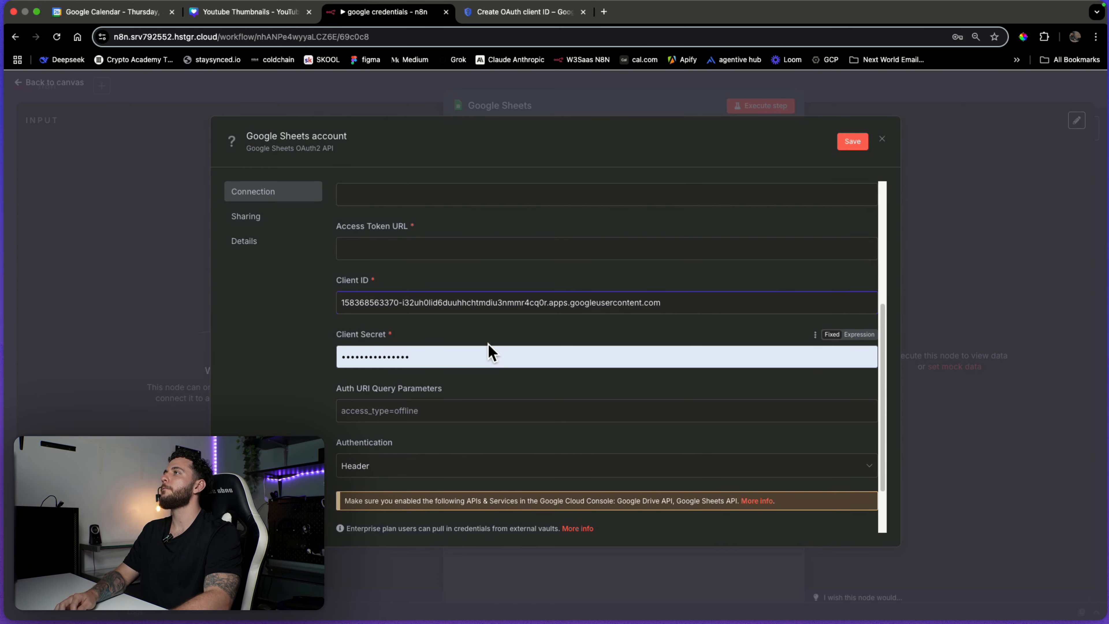
pyautogui.hotkey('ctrl', 'Tab')
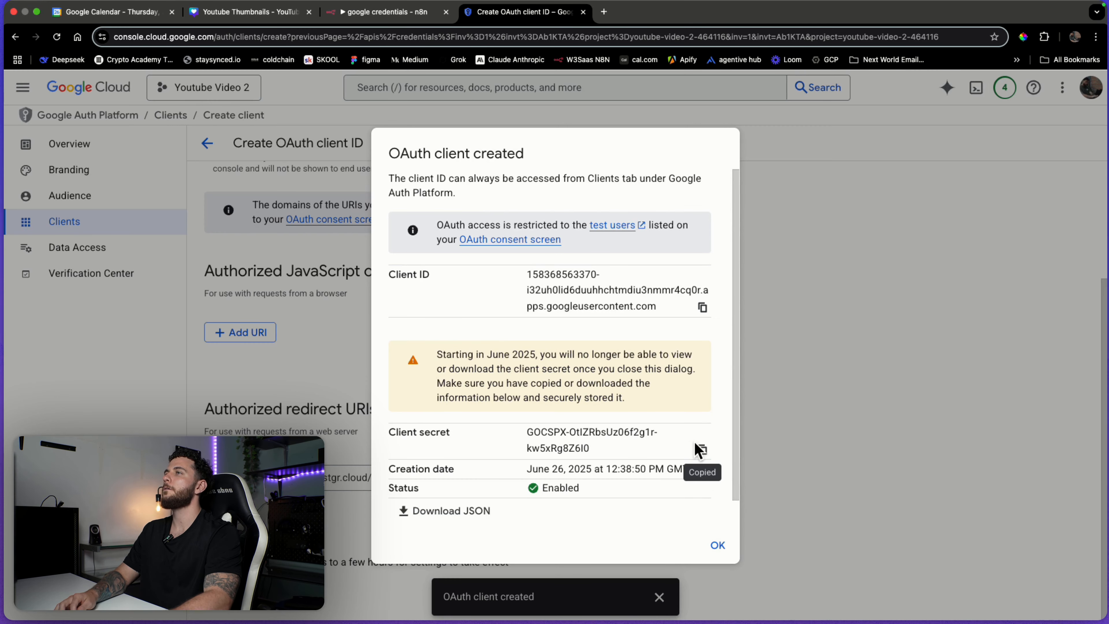
pyautogui.hotkey('ctrl', 'shift', 'Tab')
pyautogui.click(525, 359)
pyautogui.press('super+a')
pyautogui.press('super+v')
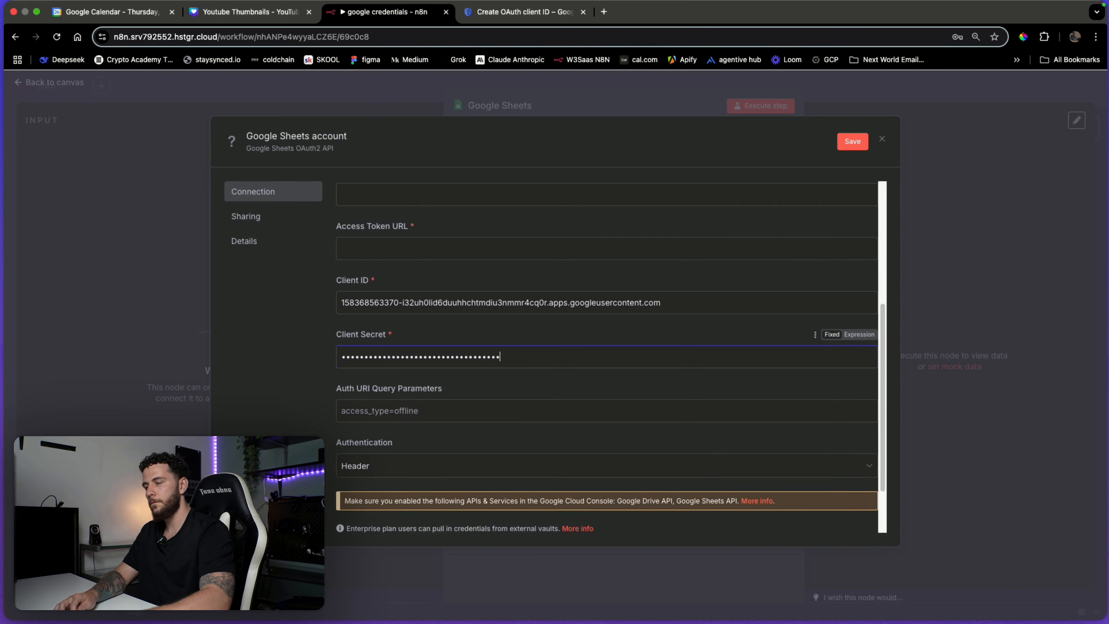
pyautogui.click(37, 11)
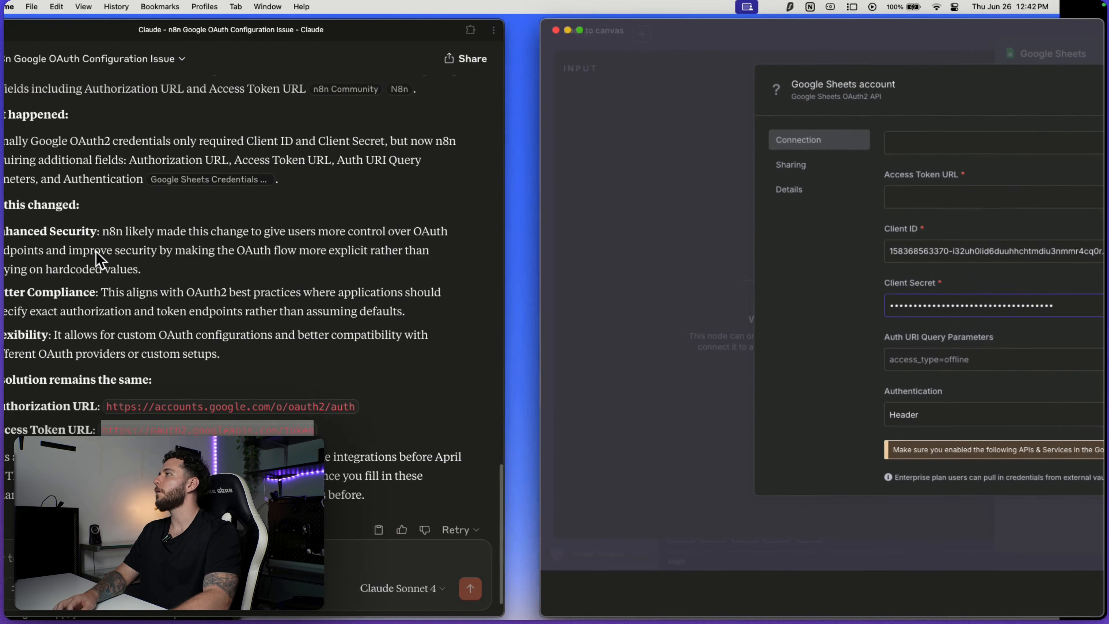
pyautogui.moveTo(155, 407); pyautogui.dragTo(394, 415)
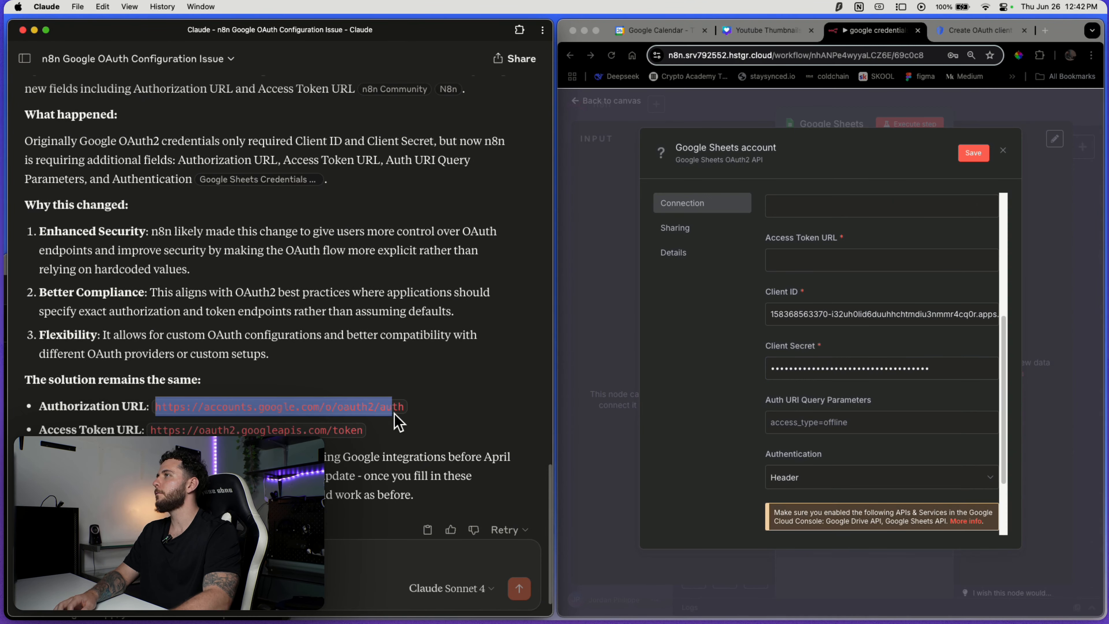
pyautogui.press('super+c')
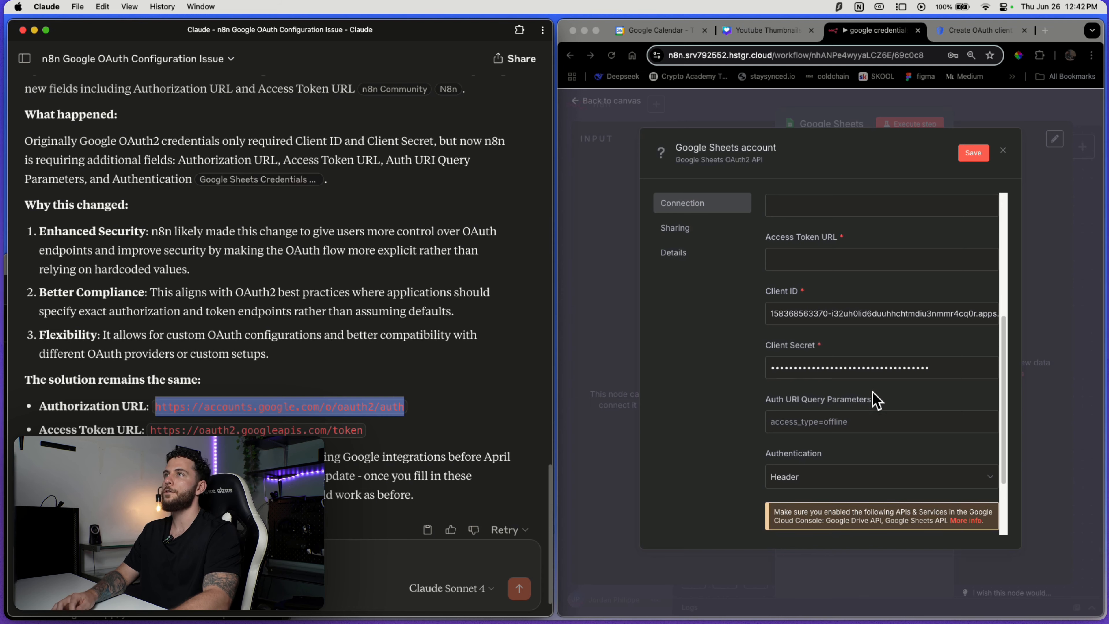
pyautogui.scroll(3, 812, 384)
pyautogui.click(846, 273)
pyautogui.press('super+v')
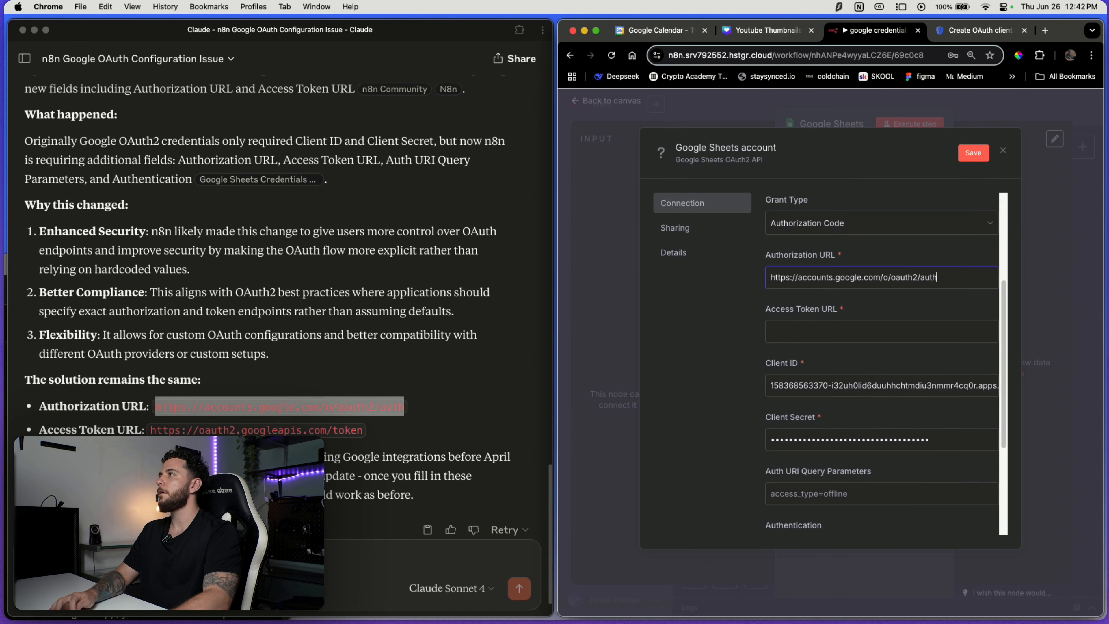
pyautogui.click(135, 422)
pyautogui.moveTo(150, 429); pyautogui.dragTo(362, 430)
pyautogui.press('super+c')
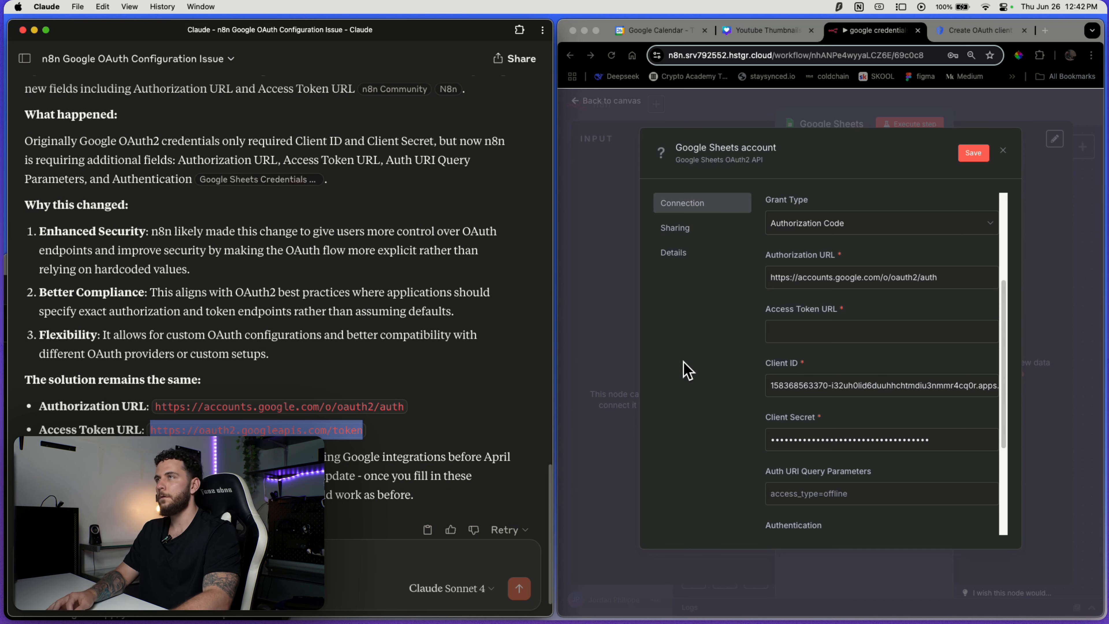
pyautogui.click(871, 330)
pyautogui.press('super+v')
pyautogui.click(973, 153)
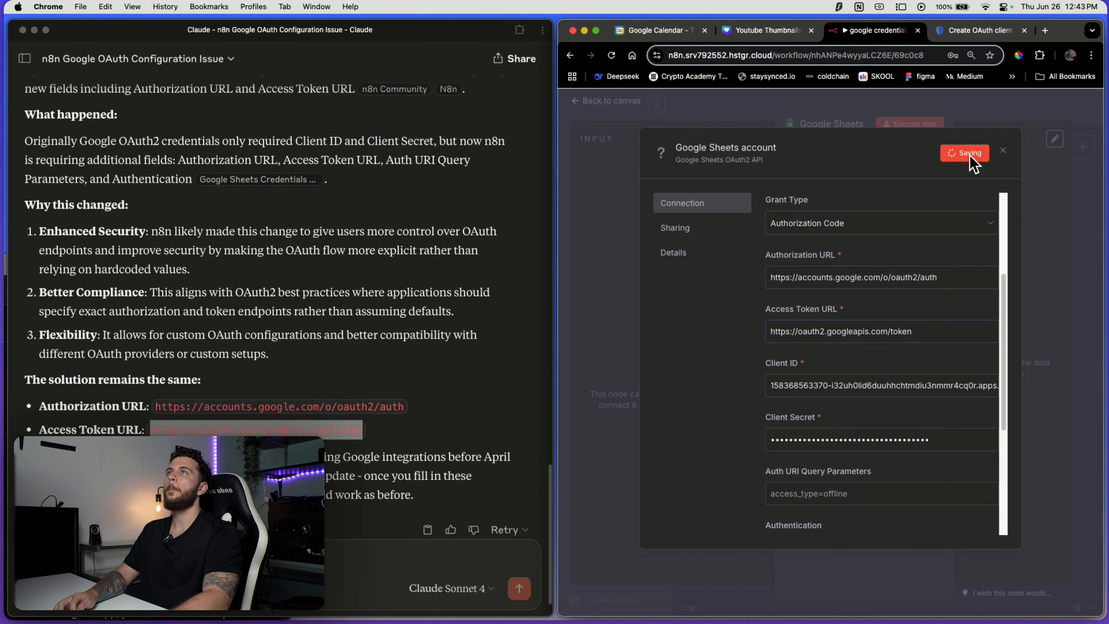
pyautogui.click(596, 30)
# Sign in with Google, pass the unverified-app warning, and grant hstgr.cloud all requested Drive and Sheets scopes.
pyautogui.scroll(-5, 723, 260)
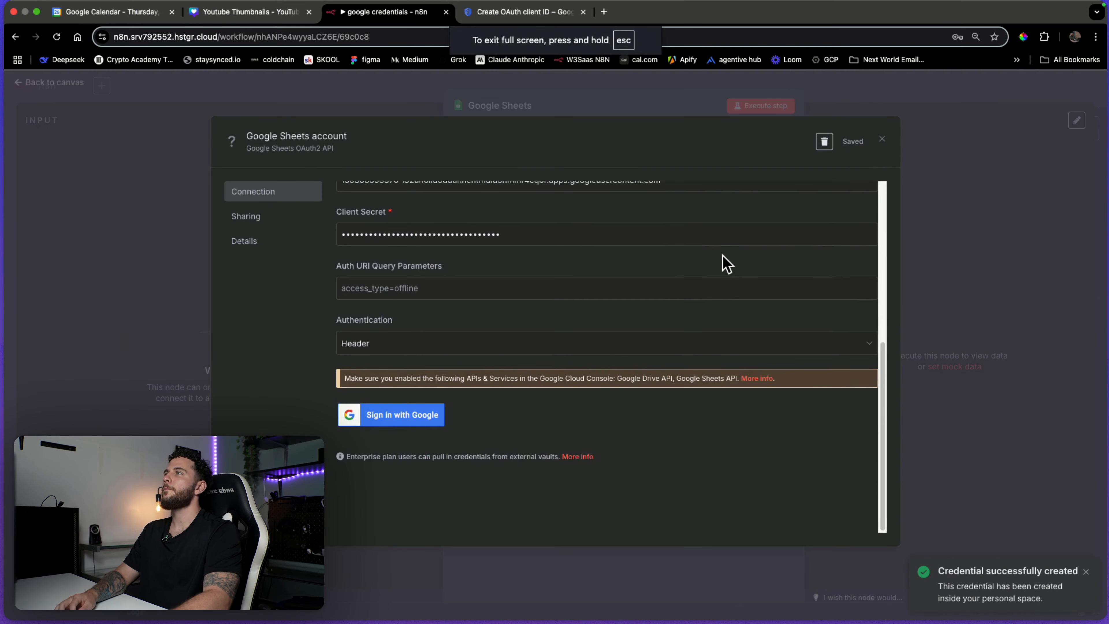
pyautogui.click(371, 420)
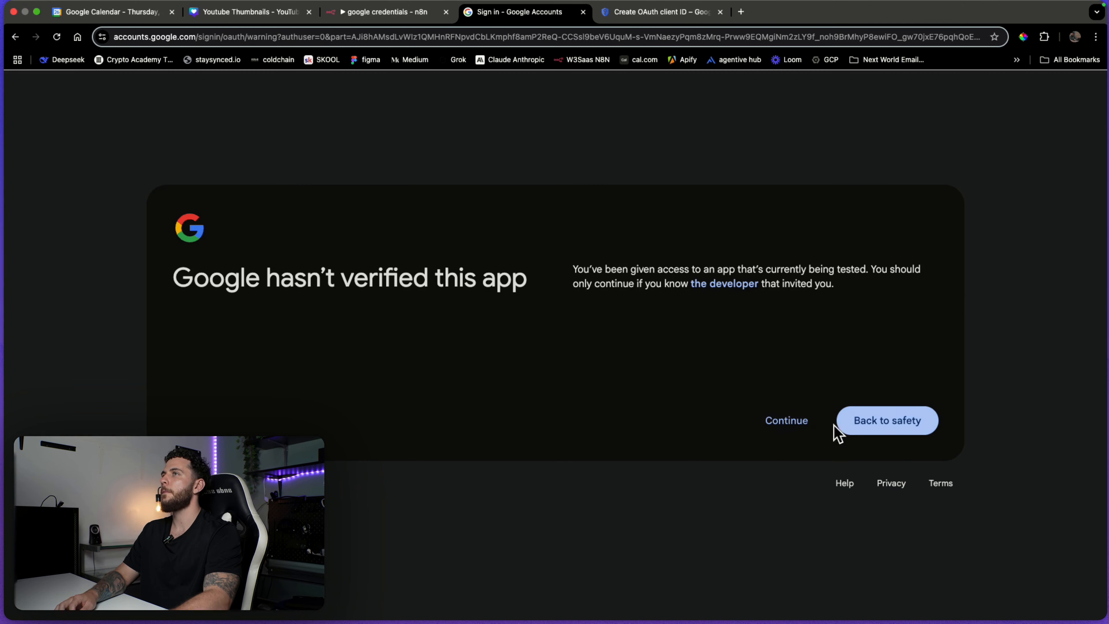
pyautogui.click(770, 427)
pyautogui.click(591, 224)
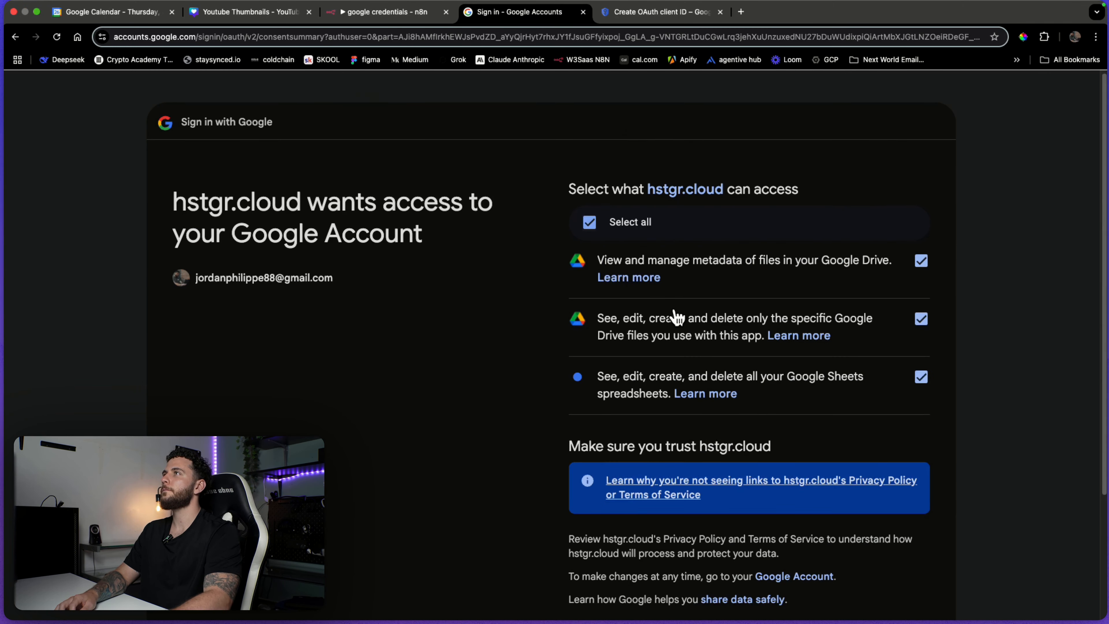
pyautogui.scroll(-4, 742, 393)
pyautogui.click(846, 501)
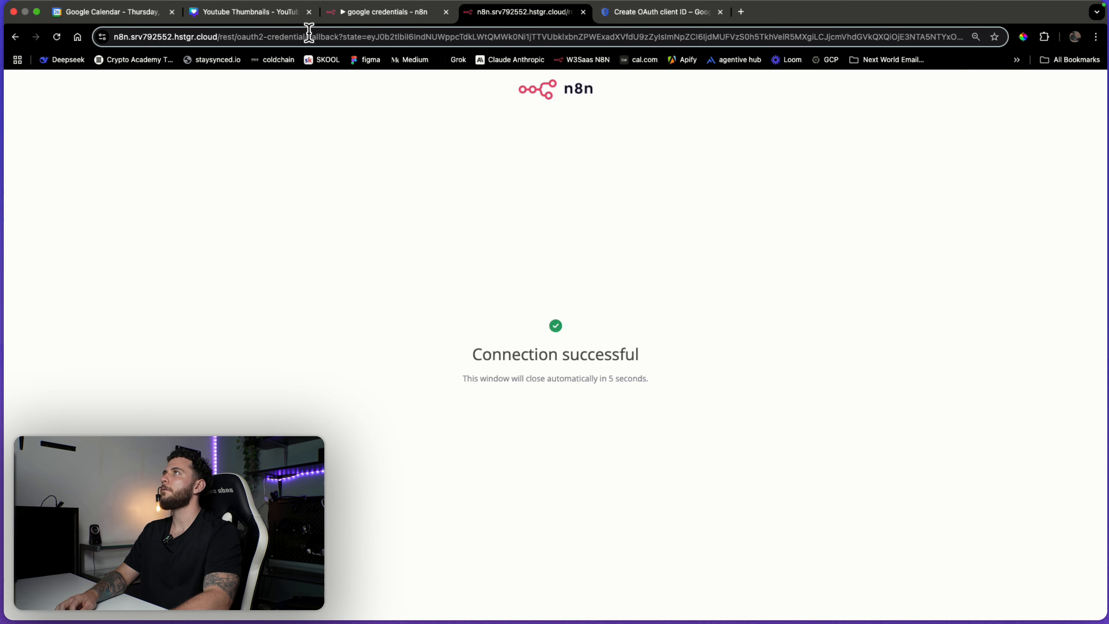
pyautogui.click(583, 12)
pyautogui.doubleClick(1038, 161)
pyautogui.press('Escape')
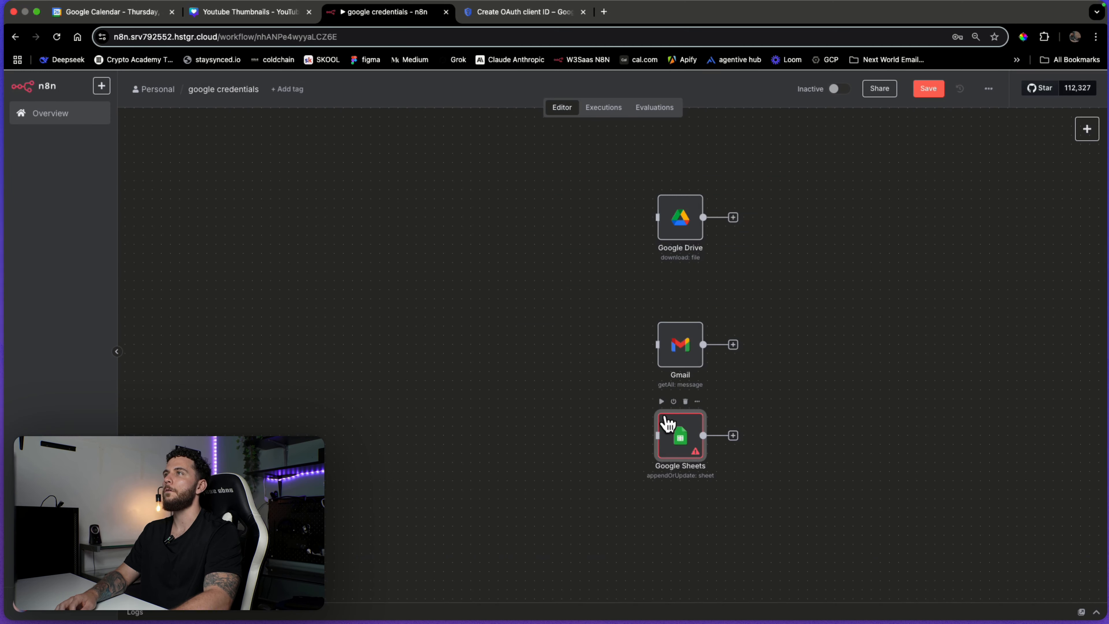
# Set the Google Sheets node's document to Barber Shop Toronto Leads and its sheet to Sheet1.
pyautogui.doubleClick(678, 445)
pyautogui.click(596, 282)
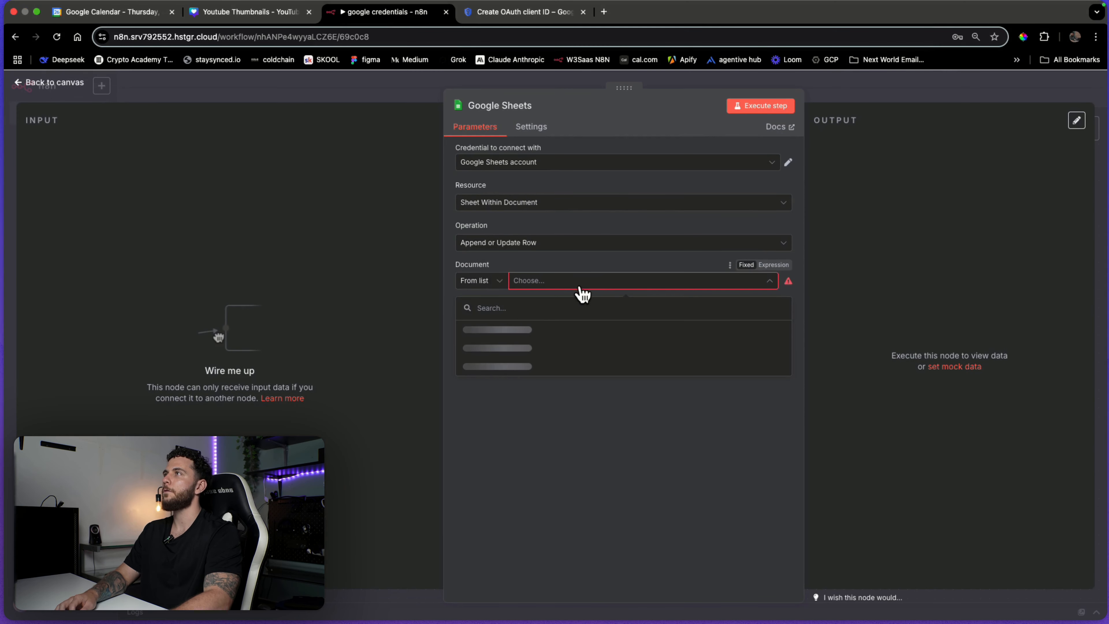
pyautogui.scroll(-10, 564, 353)
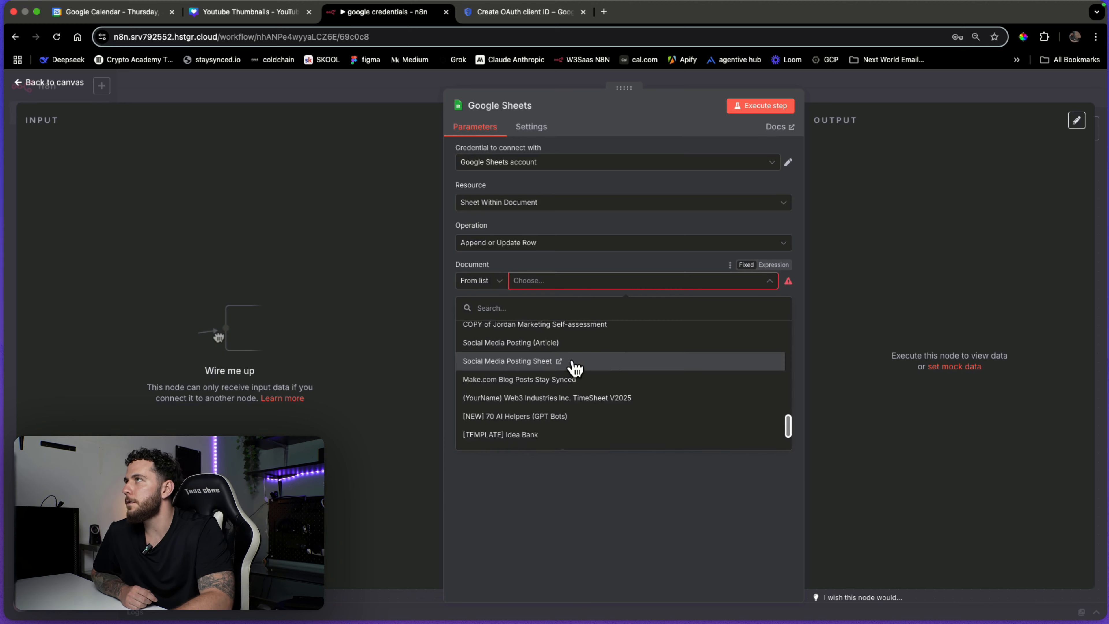
pyautogui.scroll(5, 577, 369)
pyautogui.scroll(5, 578, 372)
pyautogui.click(574, 328)
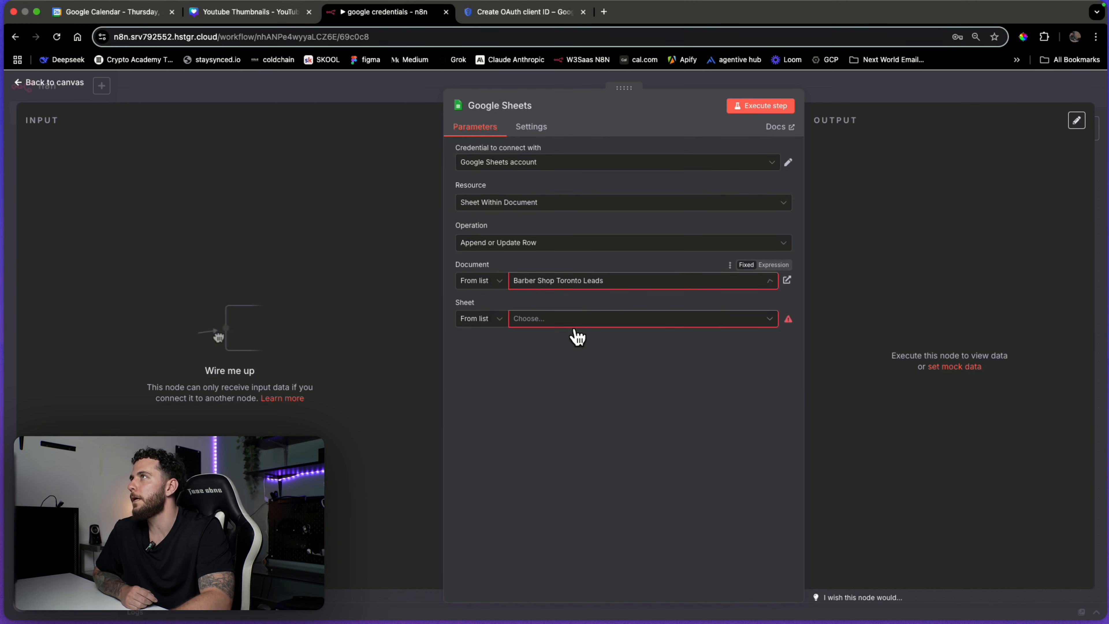
pyautogui.click(878, 87)
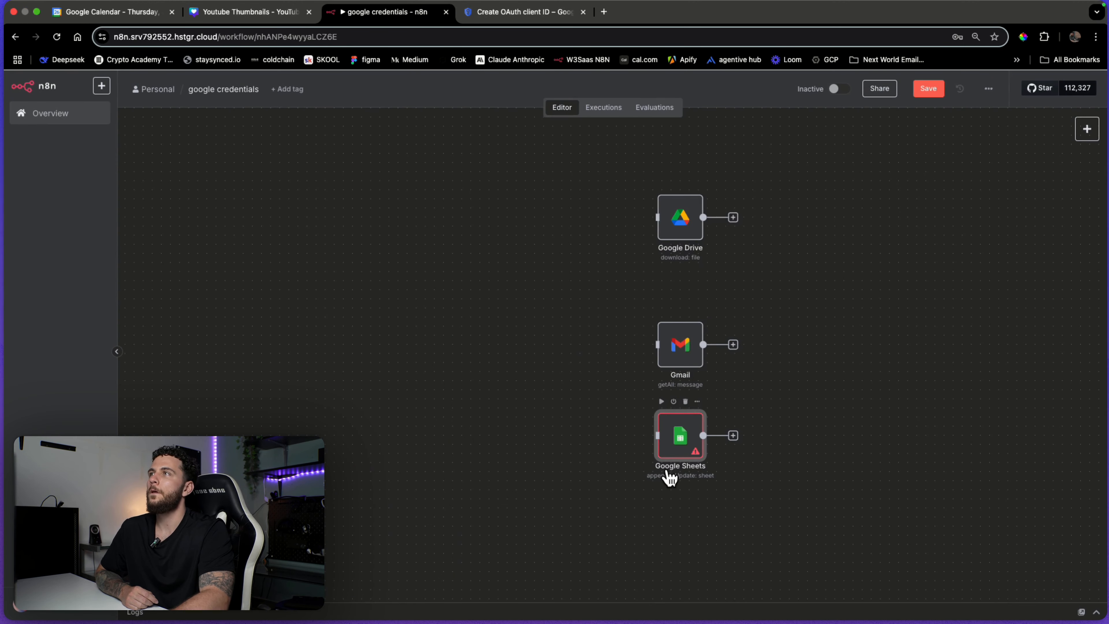
pyautogui.doubleClick(676, 447)
pyautogui.click(634, 321)
pyautogui.click(515, 348)
pyautogui.click(875, 100)
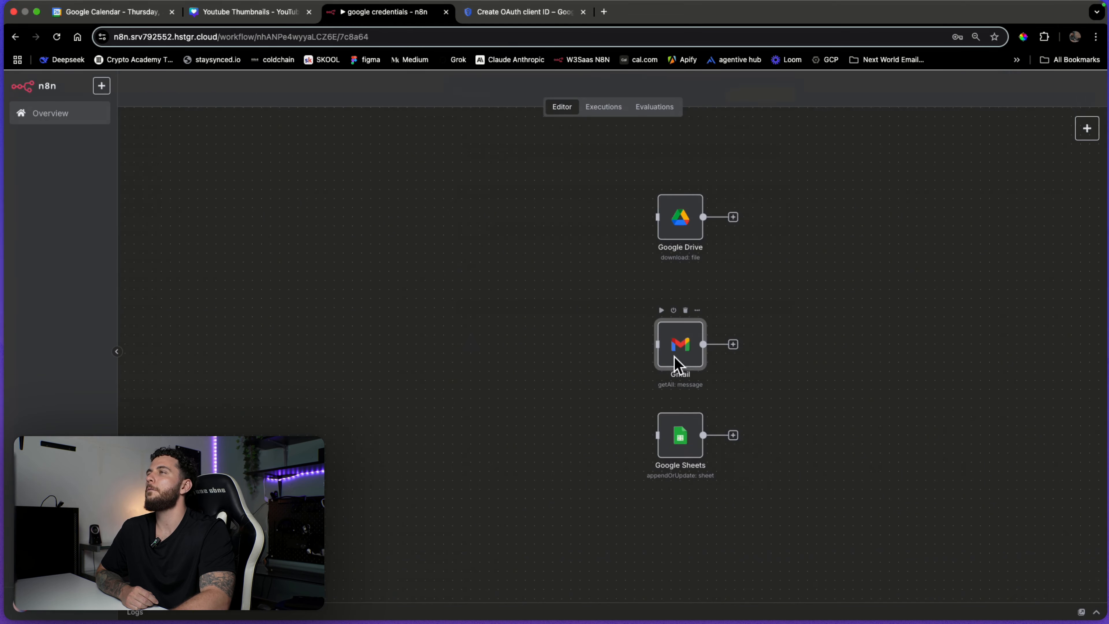
# Keep the Gmail node on the Gmail account credential.
pyautogui.doubleClick(675, 364)
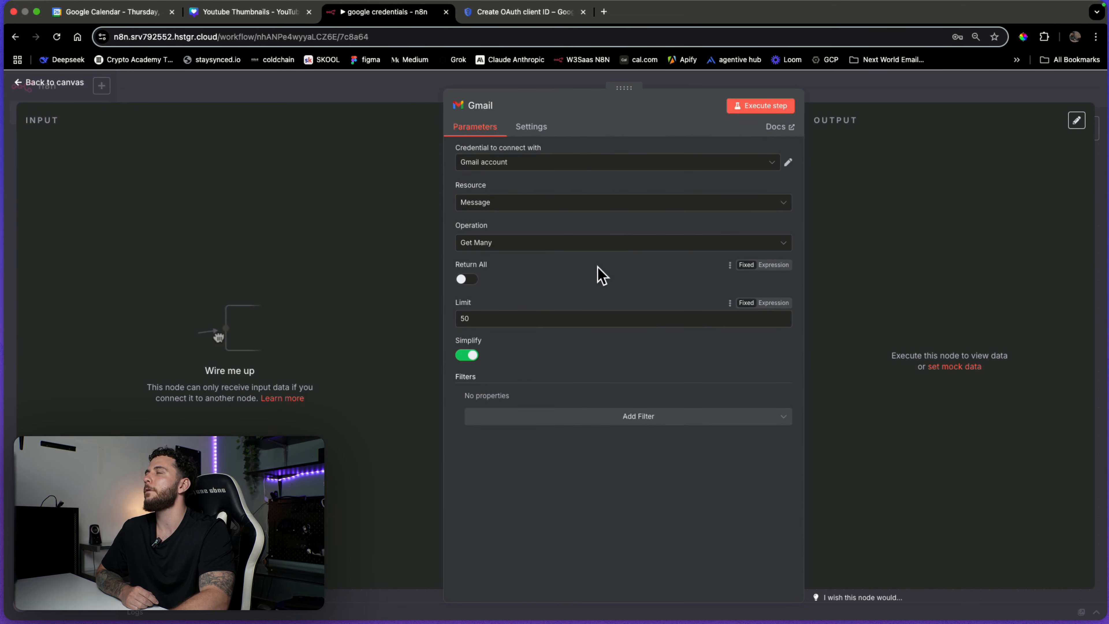
pyautogui.click(596, 162)
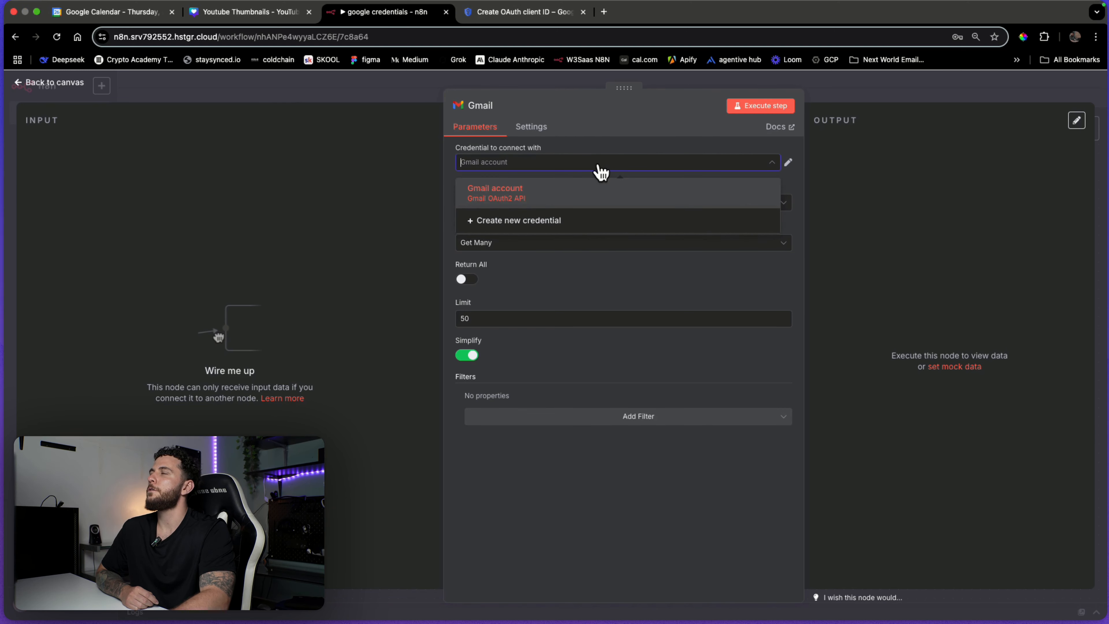
pyautogui.click(600, 168)
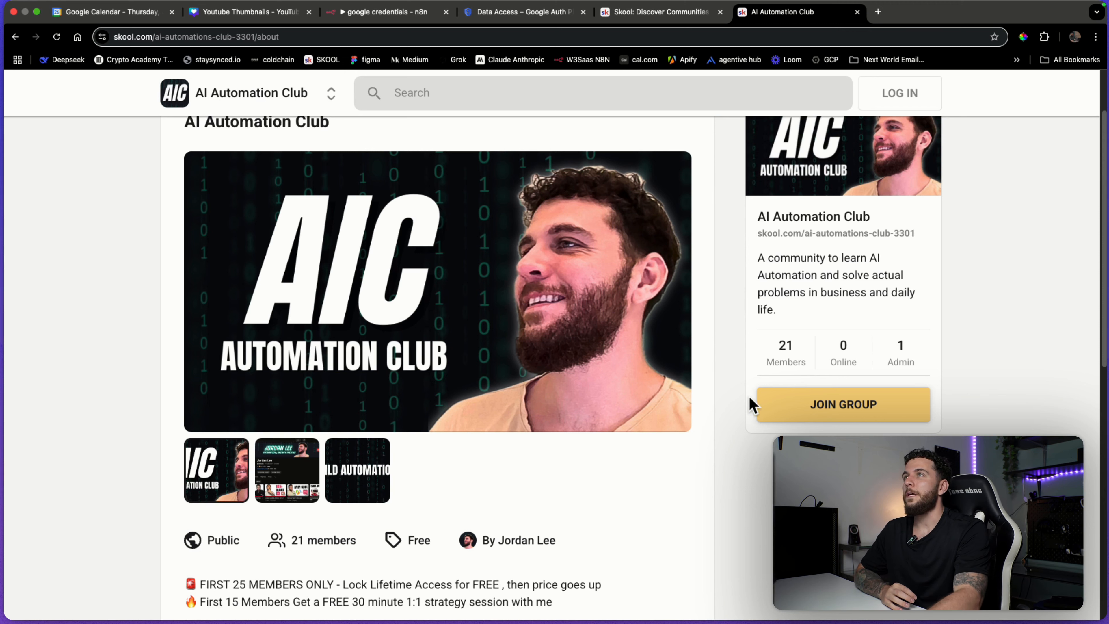
pyautogui.scroll(3, 554, 315)
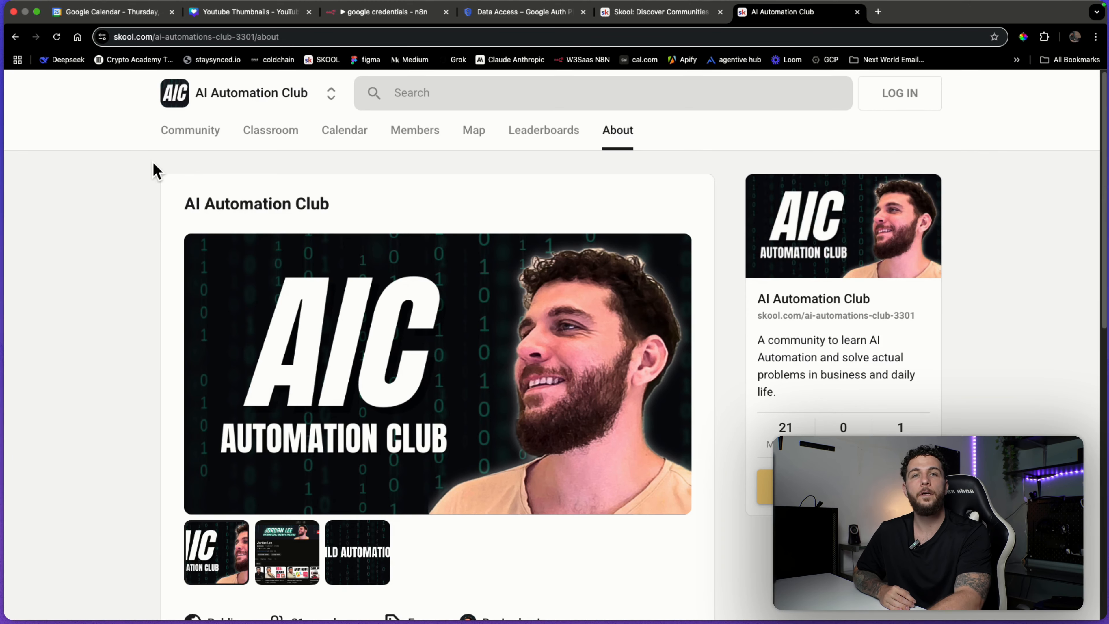
pyautogui.click(36, 12)
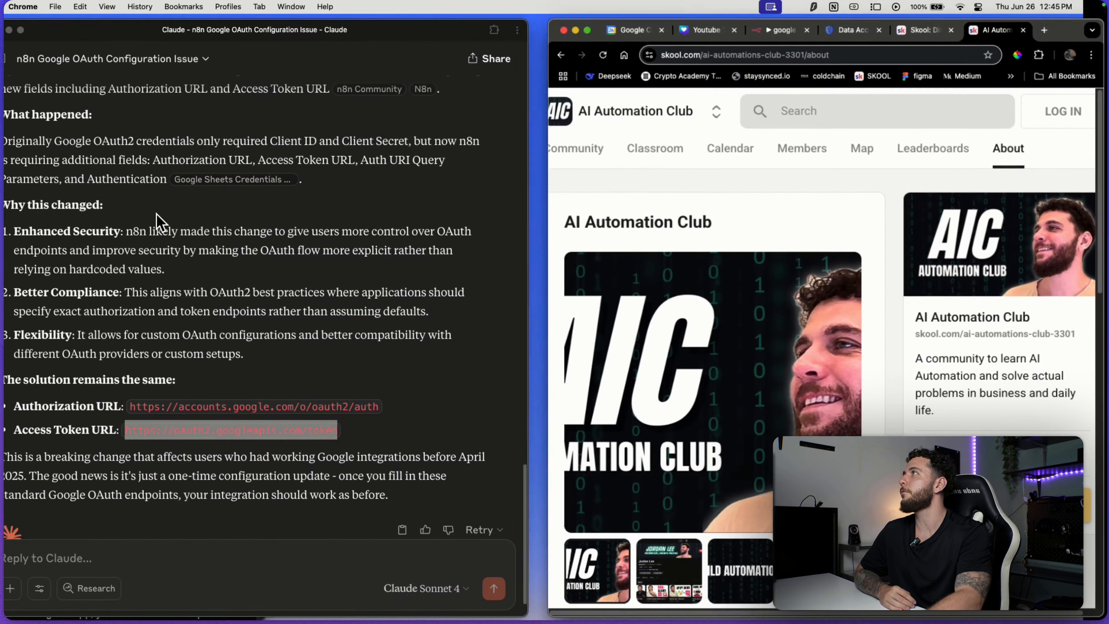
pyautogui.click(157, 407)
pyautogui.moveTo(157, 407); pyautogui.dragTo(337, 430)
pyautogui.click(527, 192)
pyautogui.click(596, 30)
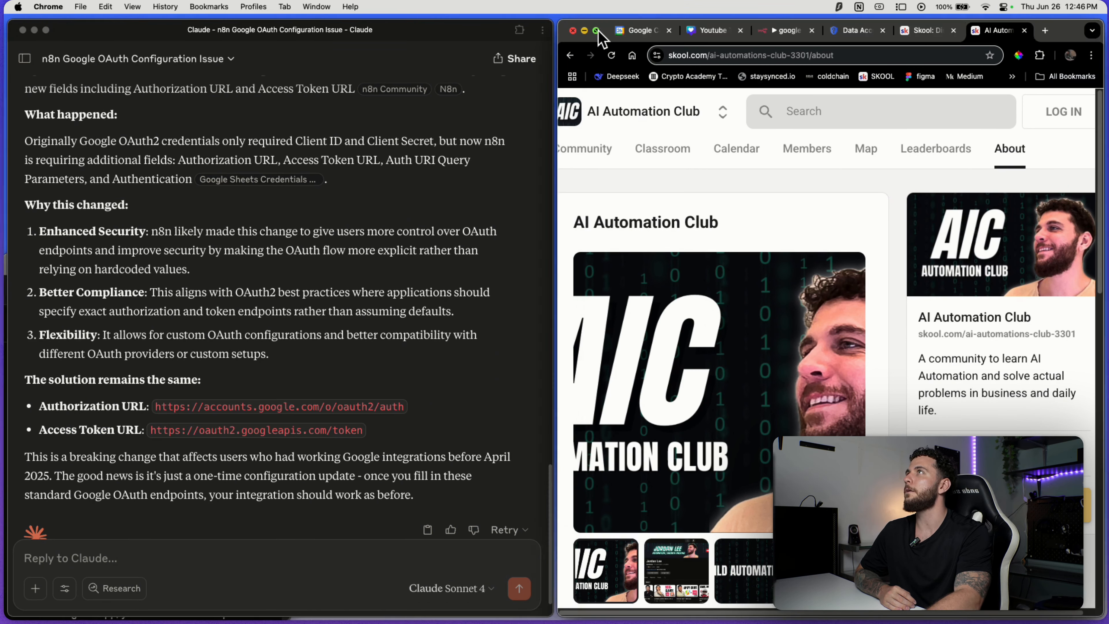